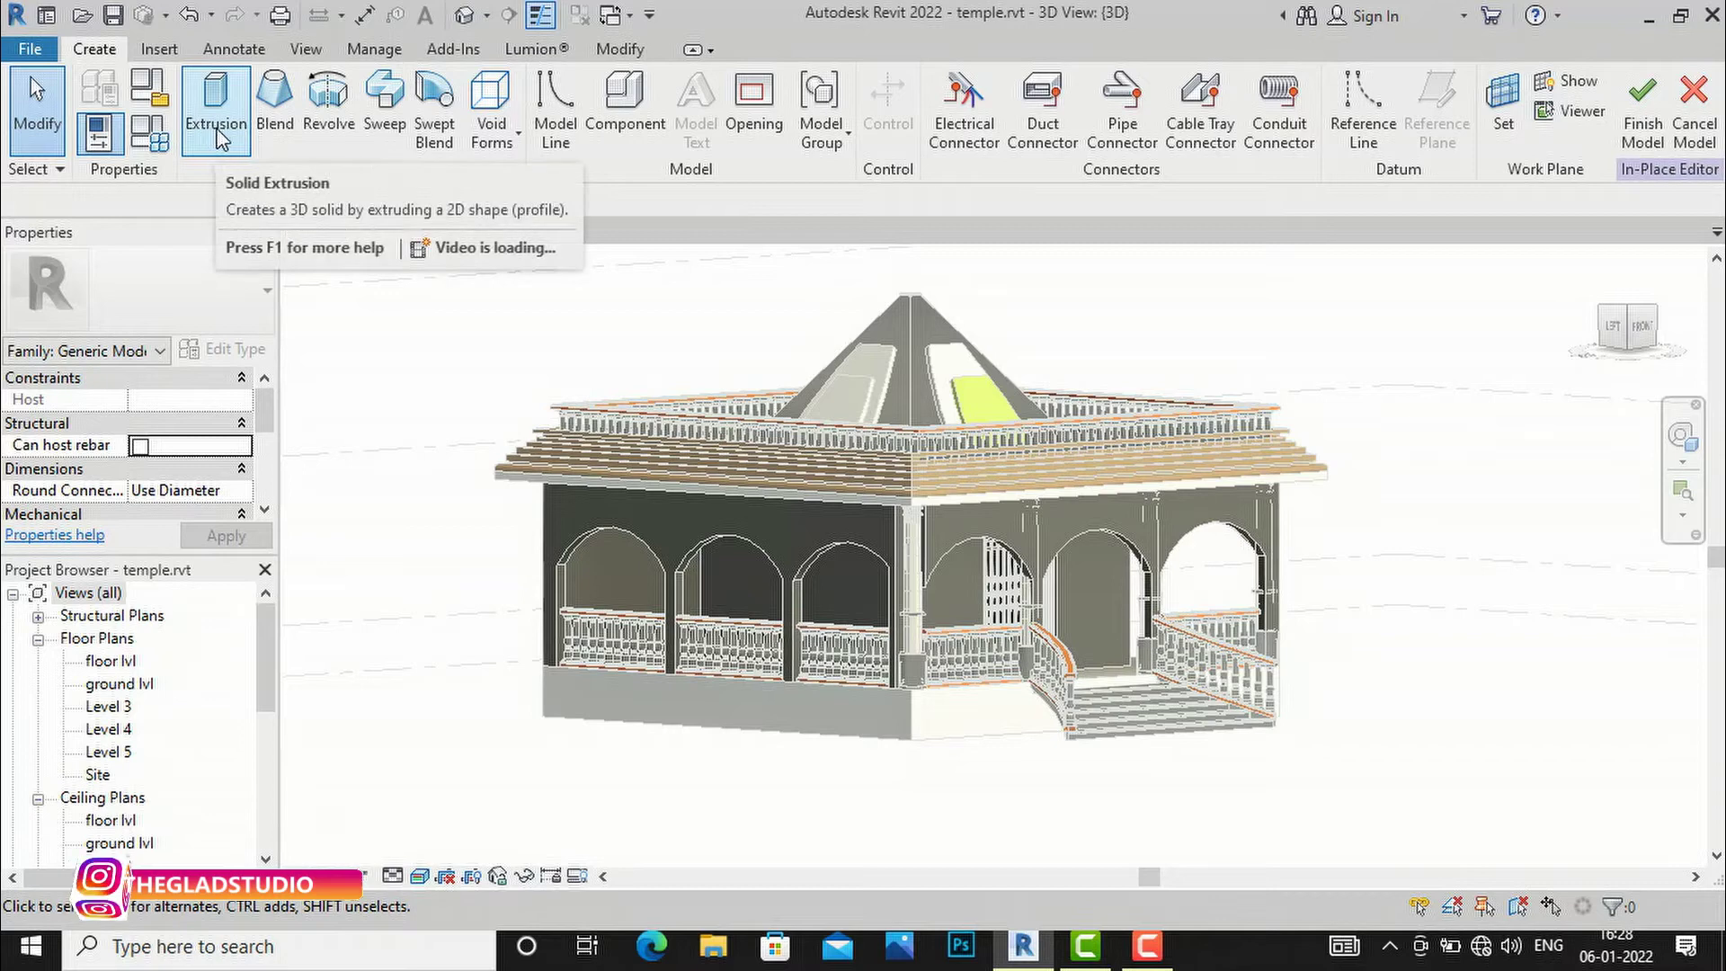
{"action": "left_click", "coordinate": [224, 140]}
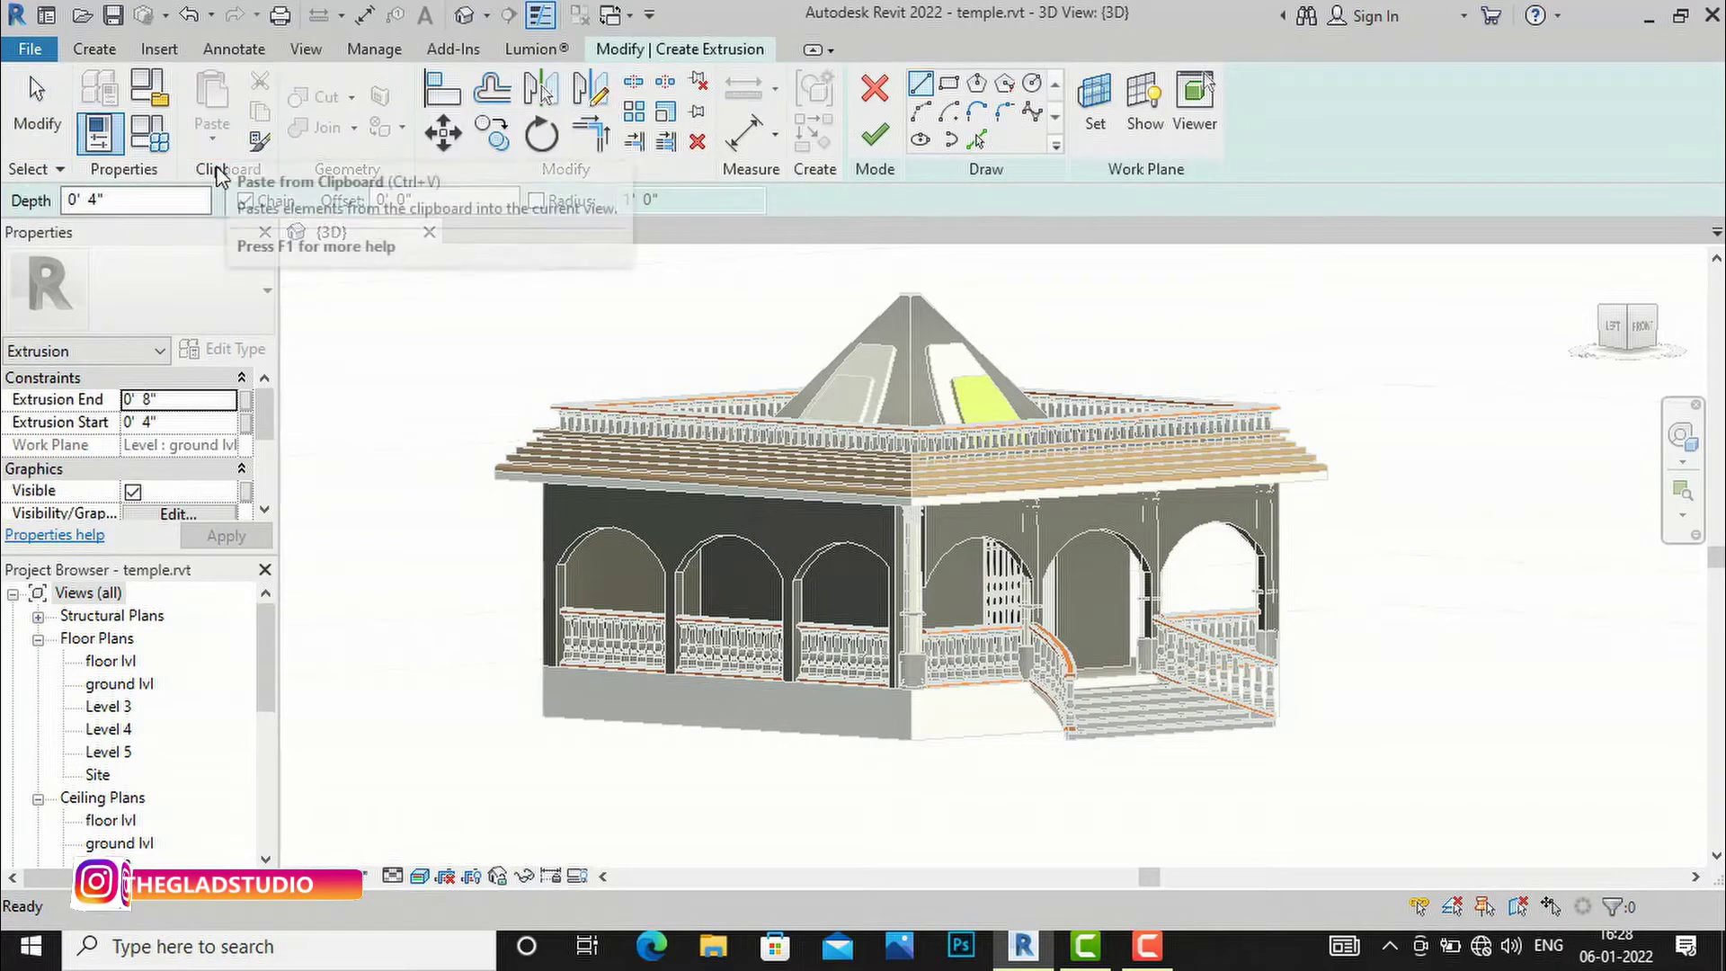
{"action": "left_click", "coordinate": [874, 135]}
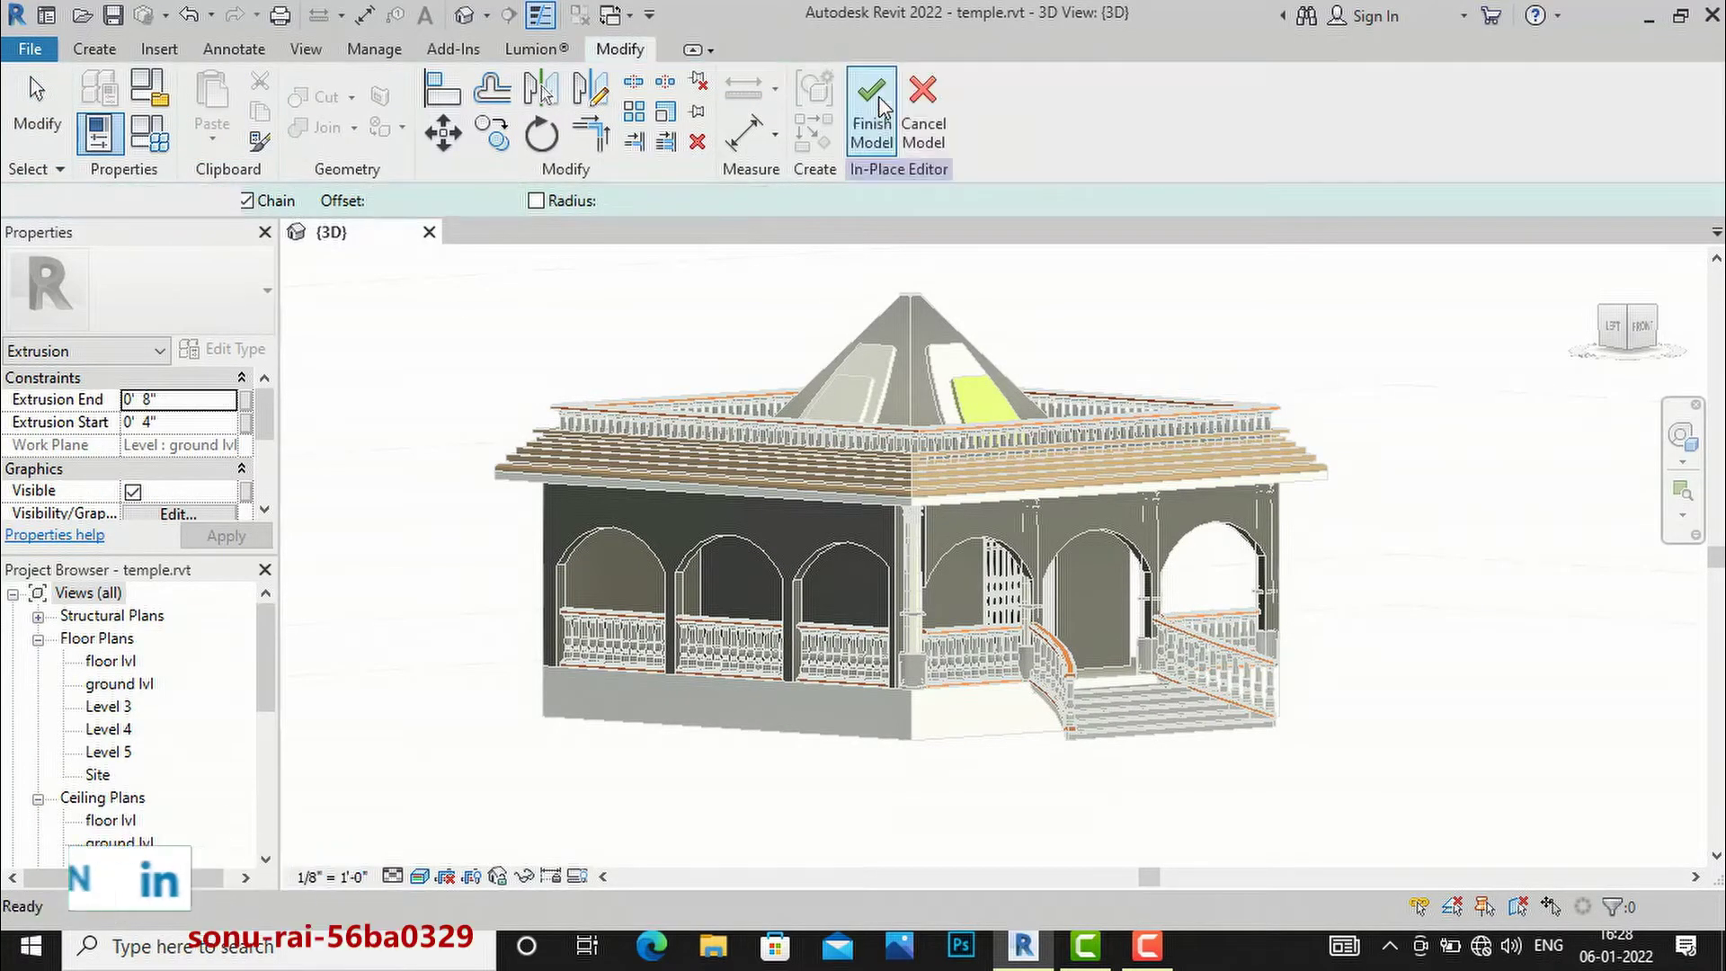
{"action": "left_click", "coordinate": [873, 108]}
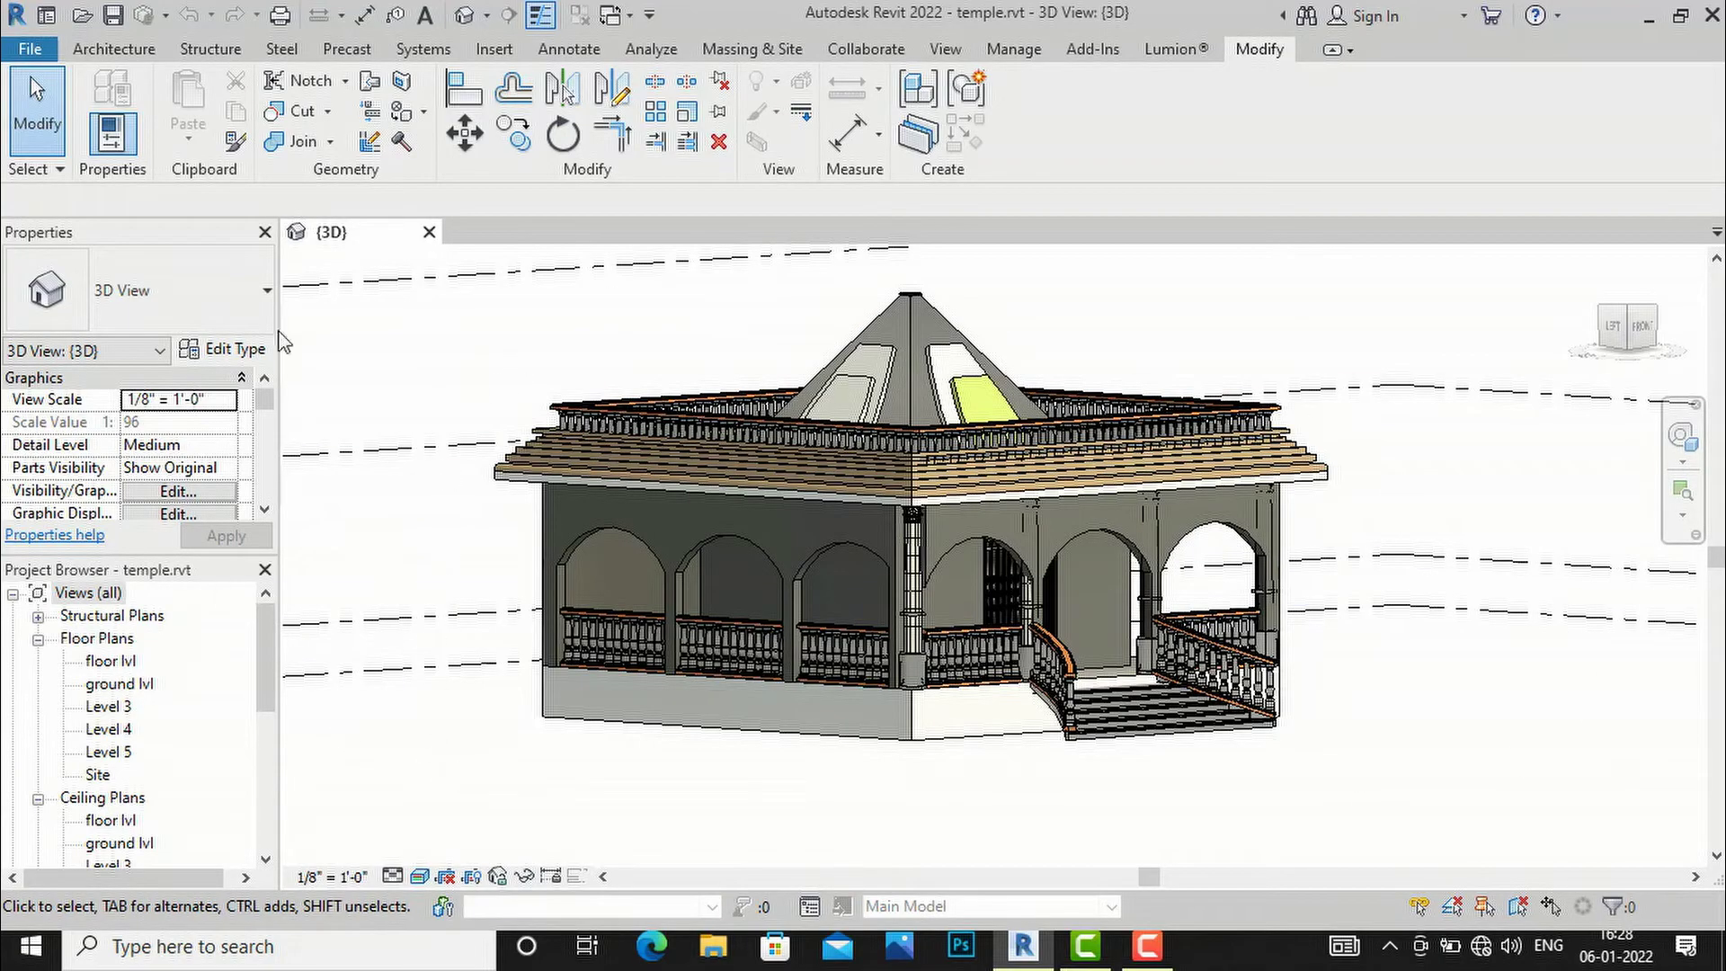
- Create an in-place component in the Generic Models category with the default name and discard the model
{"action": "left_click", "coordinate": [136, 52]}
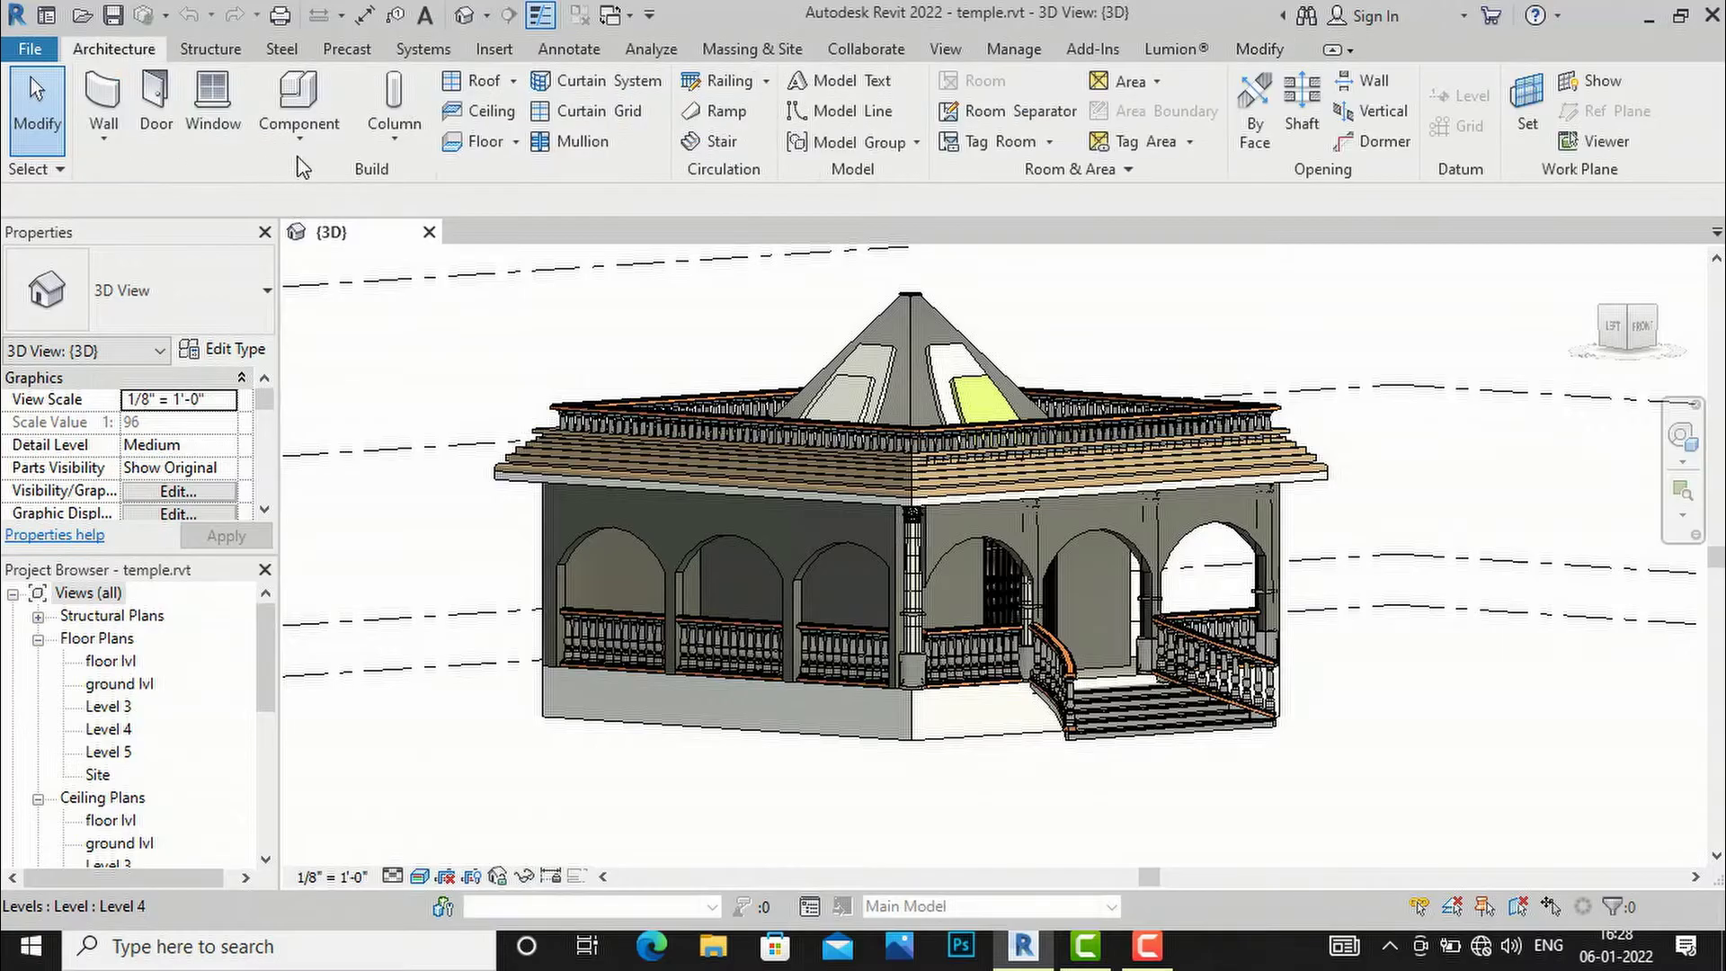
{"action": "left_click", "coordinate": [302, 148]}
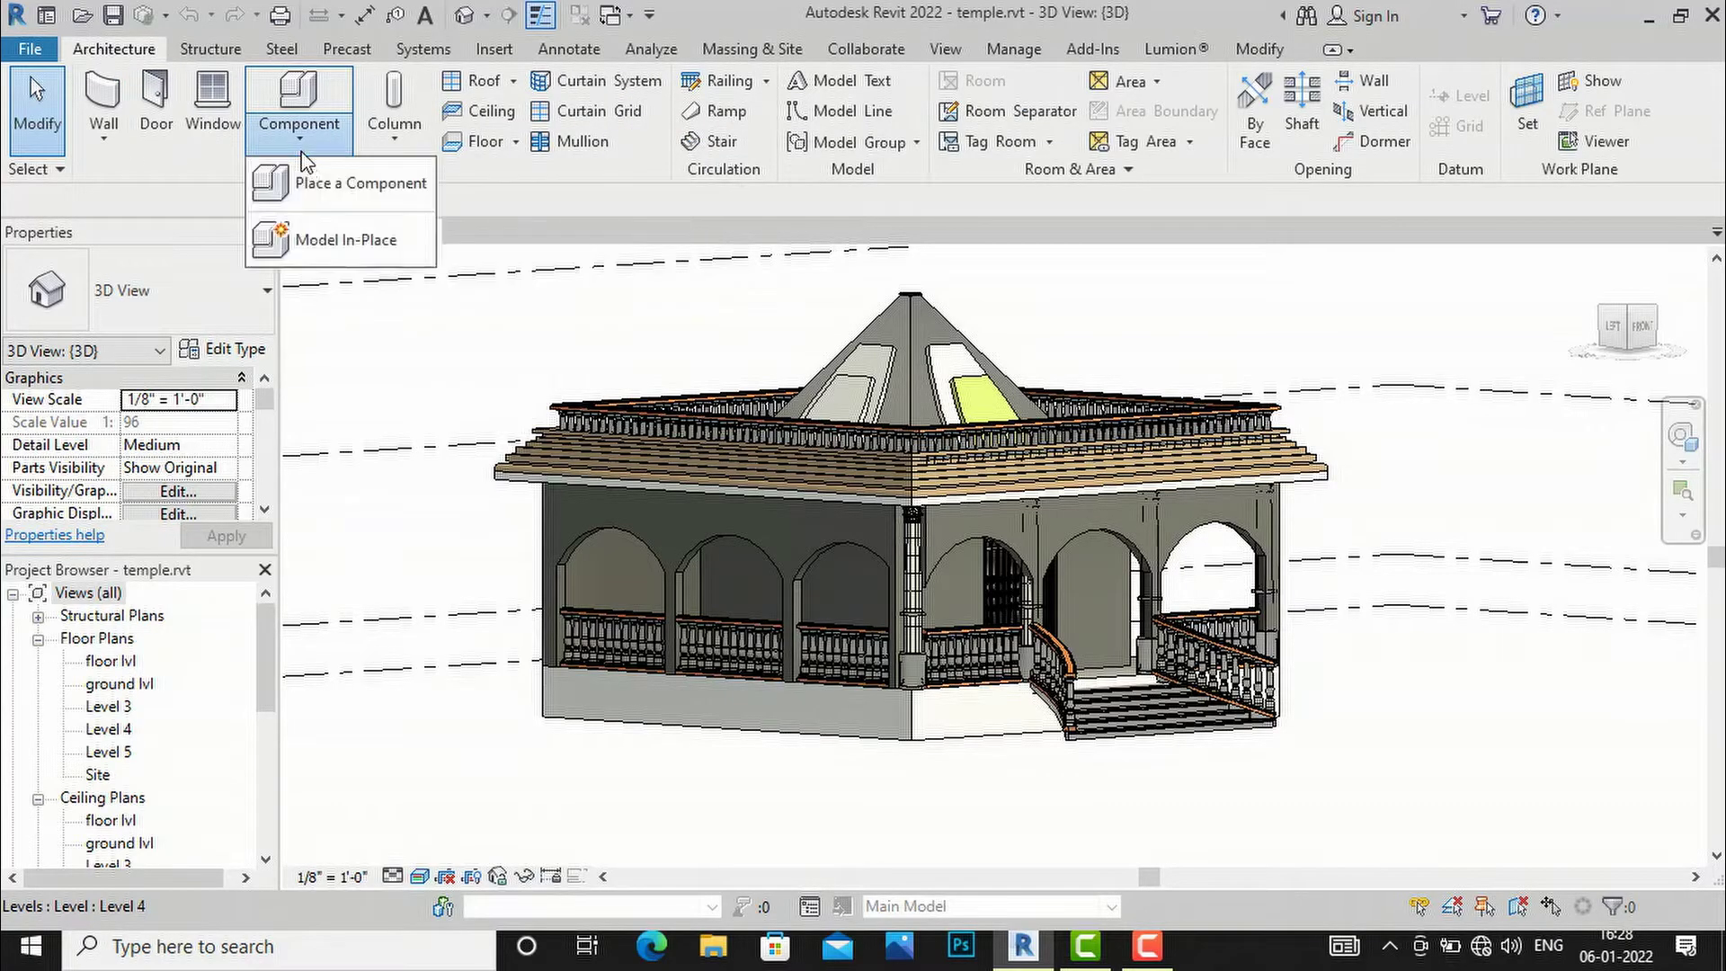
{"action": "left_click", "coordinate": [335, 244]}
{"action": "scroll", "coordinate": [395, 463], "scroll_direction": "down", "scroll_amount": 4}
{"action": "left_click", "coordinate": [360, 481]}
{"action": "left_click", "coordinate": [489, 780]}
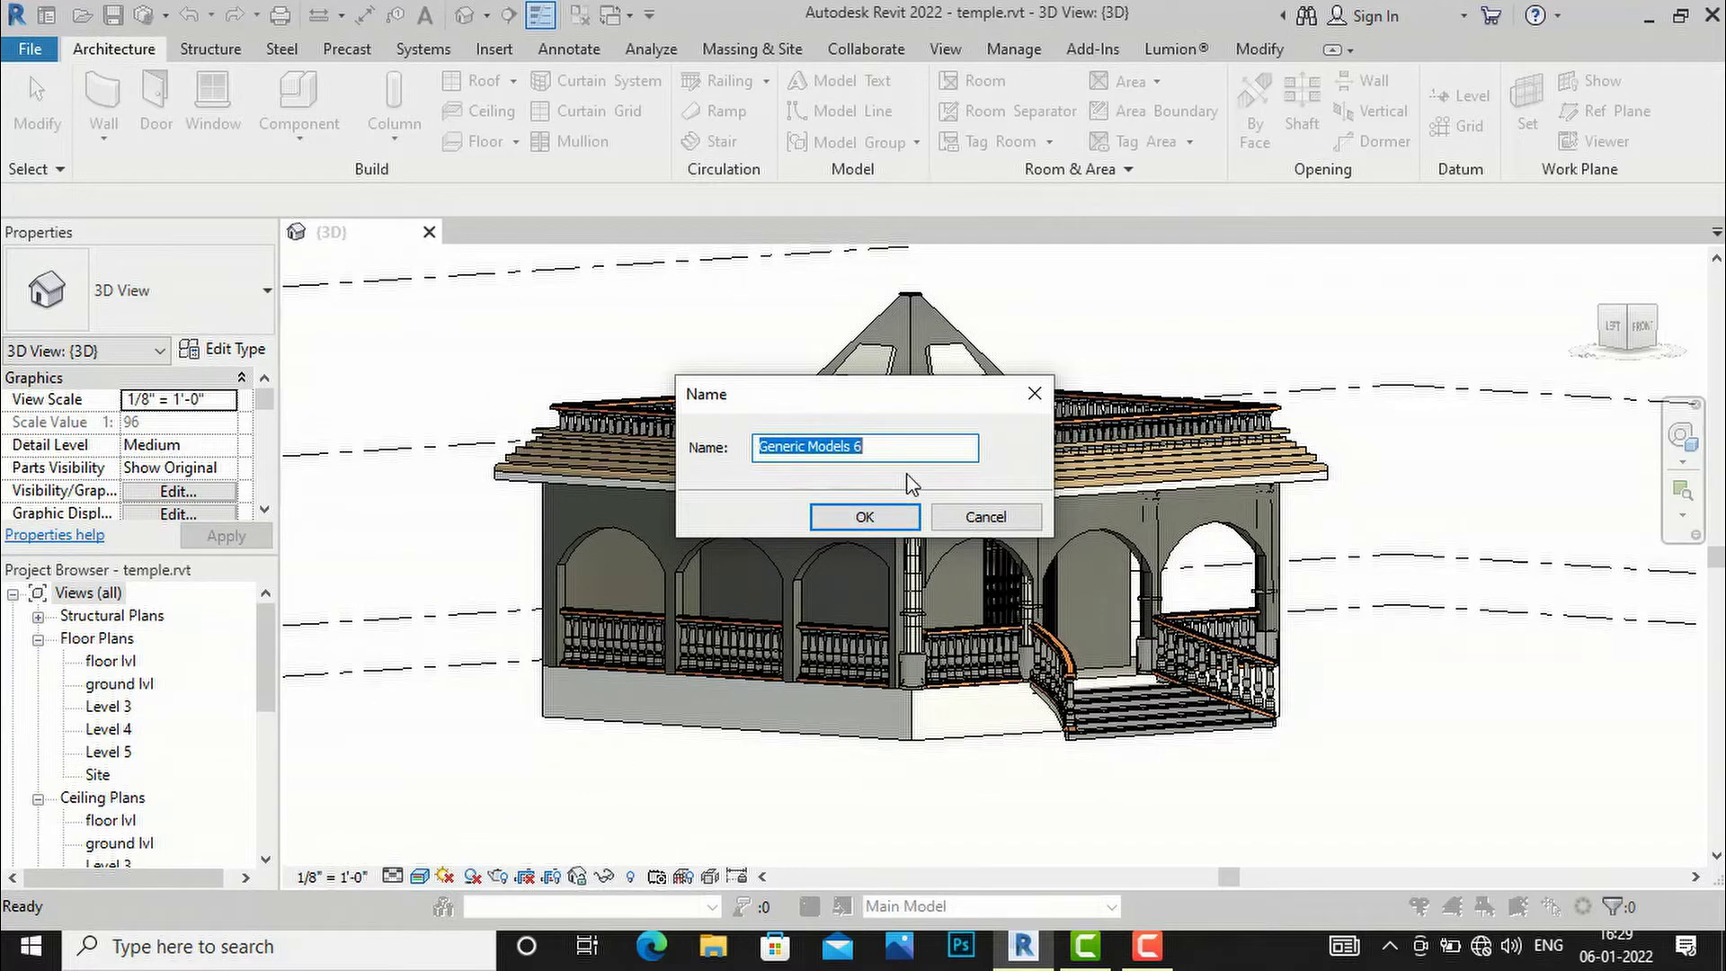
{"action": "left_click", "coordinate": [863, 517]}
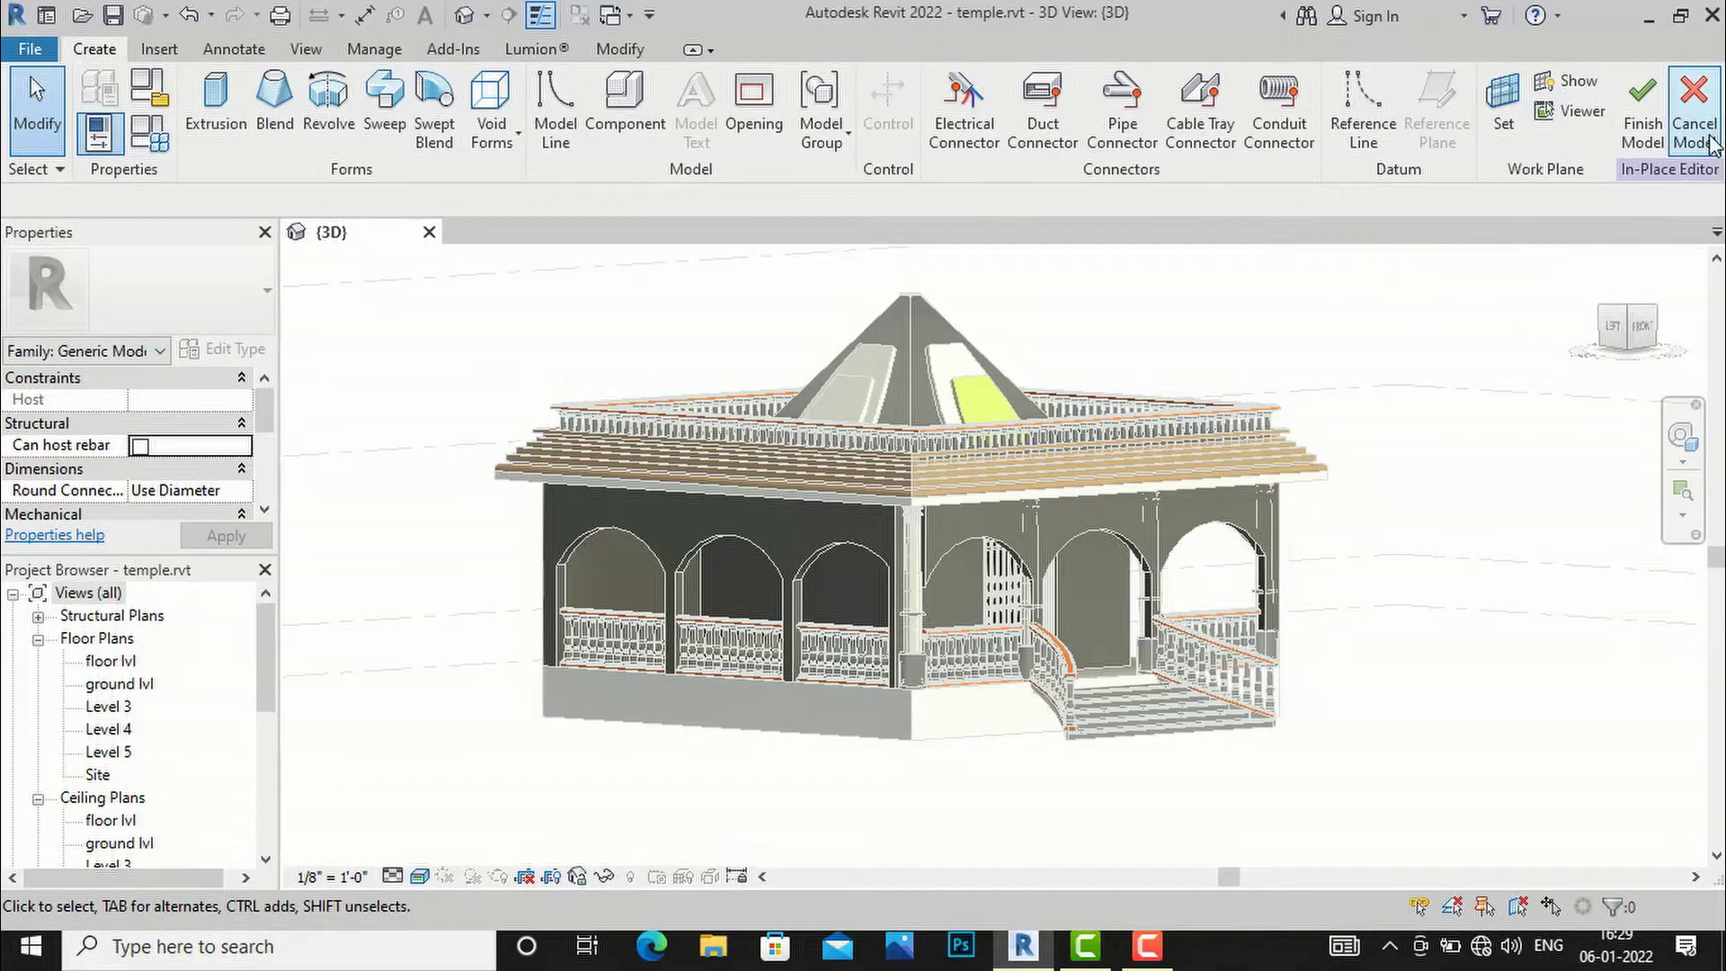
{"action": "left_click", "coordinate": [1710, 142]}
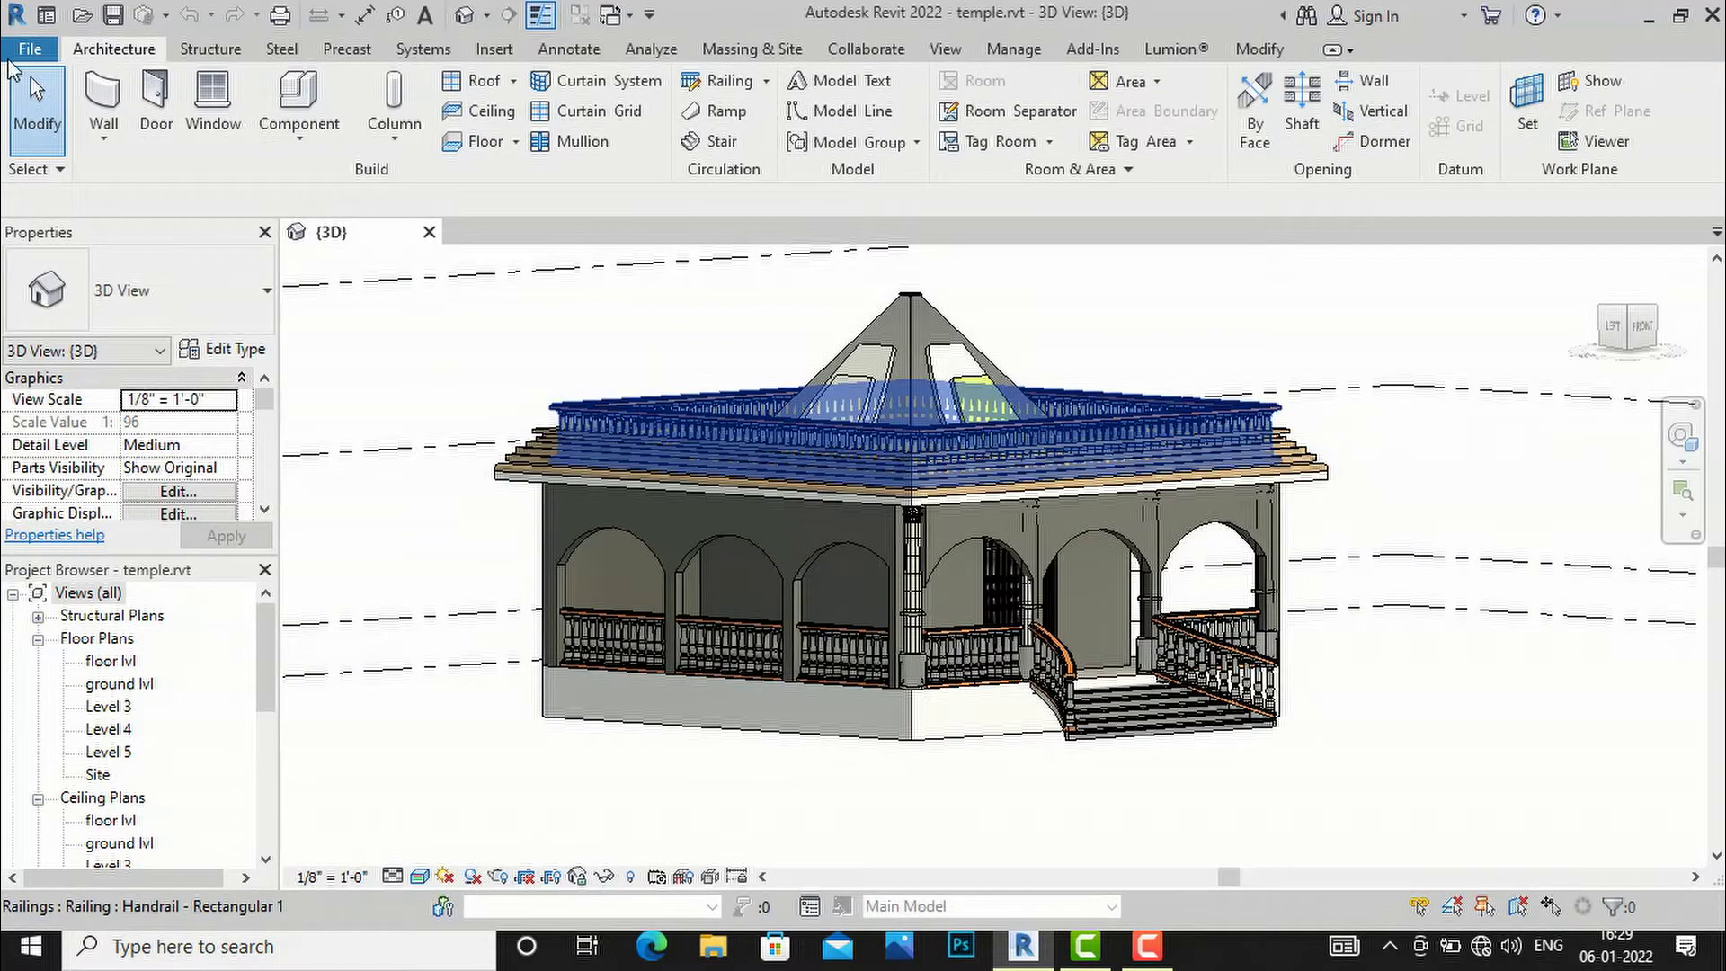
- Create a new family from the Metric Generic Model ceiling based.rft template
{"action": "left_click", "coordinate": [18, 52]}
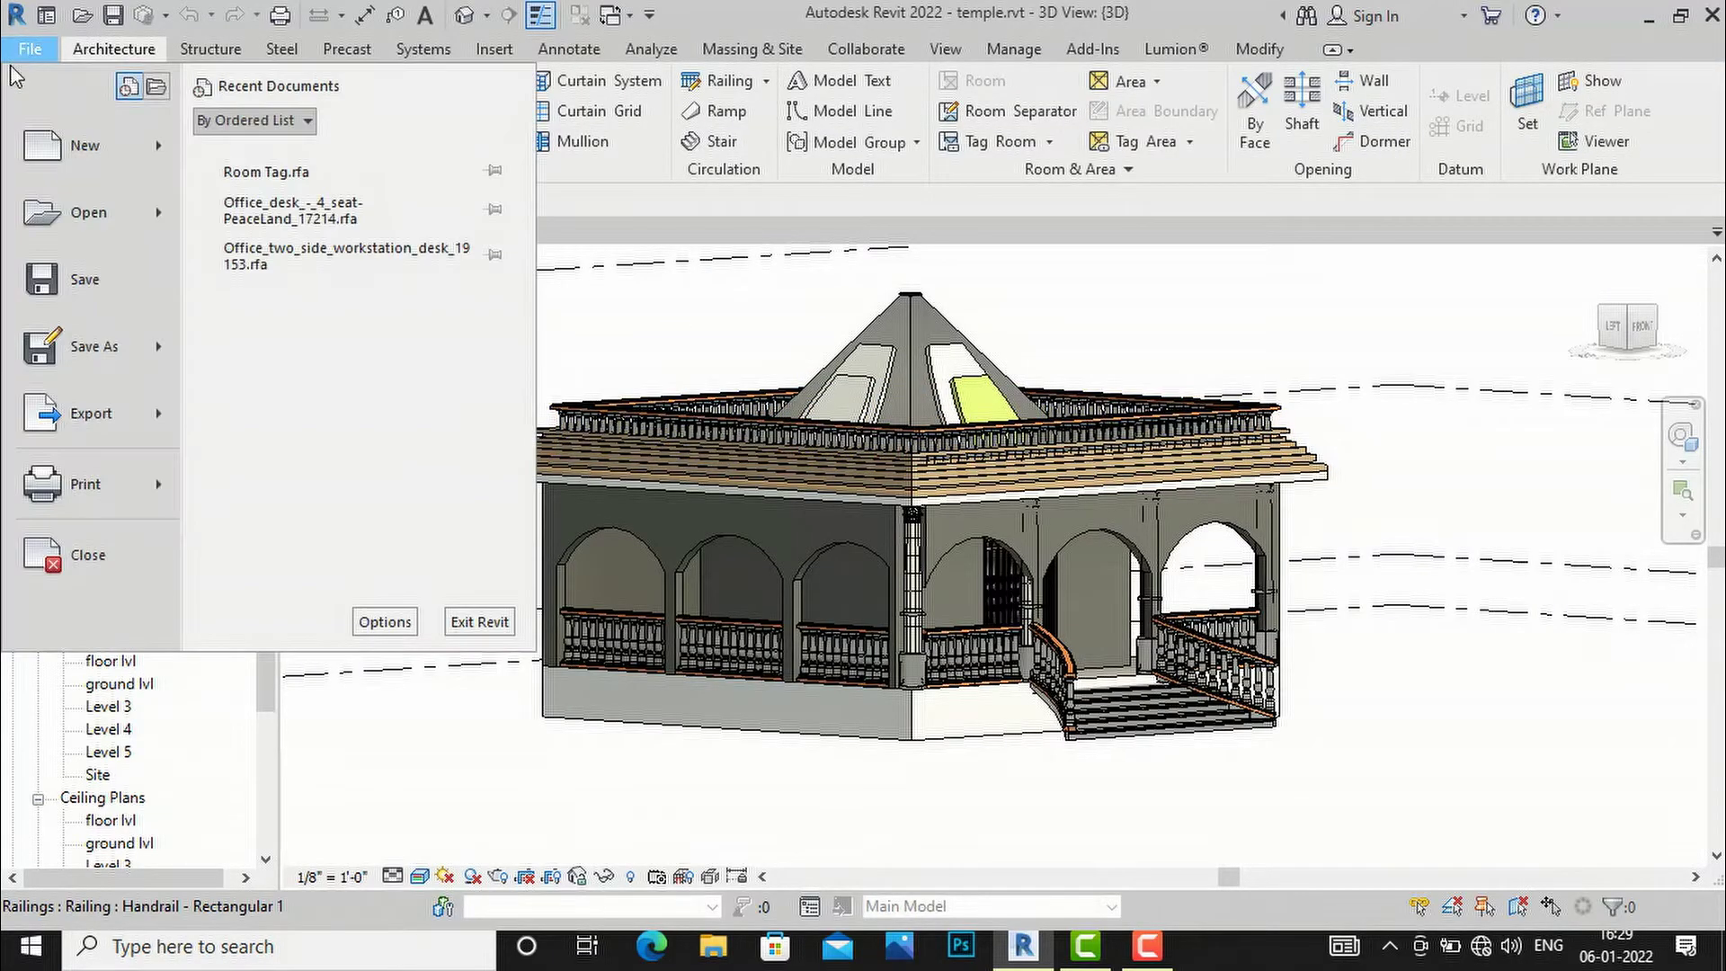
{"action": "mouse_move", "coordinate": [33, 152]}
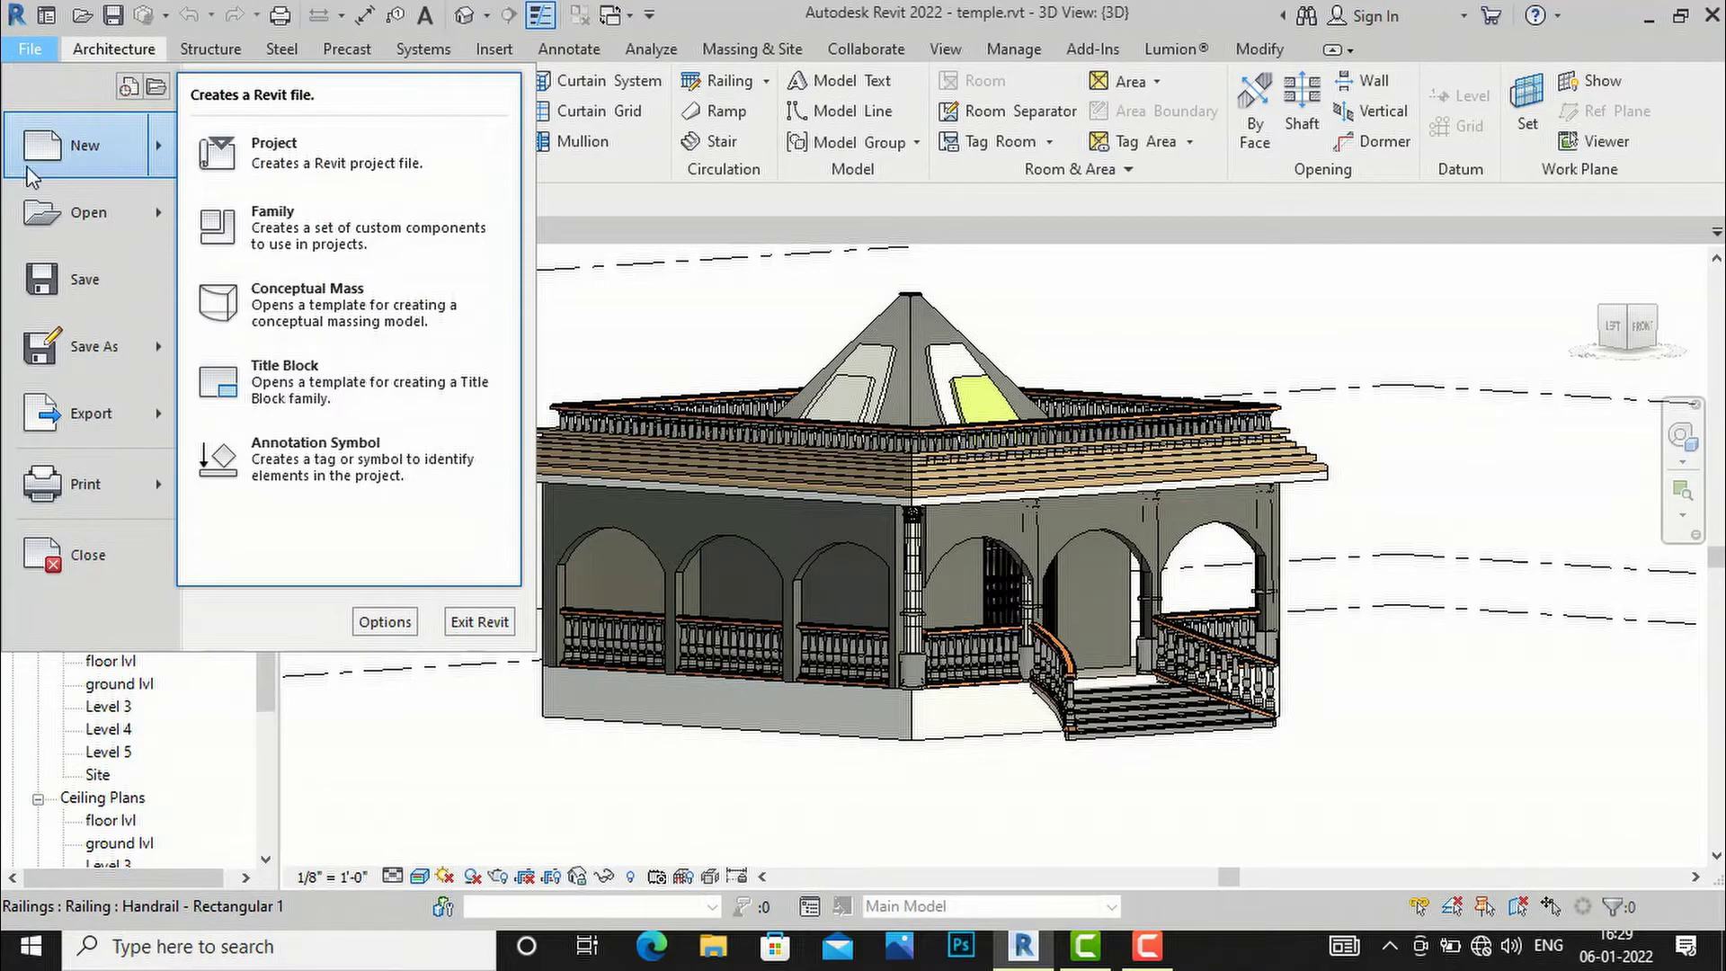
{"action": "left_click", "coordinate": [266, 236]}
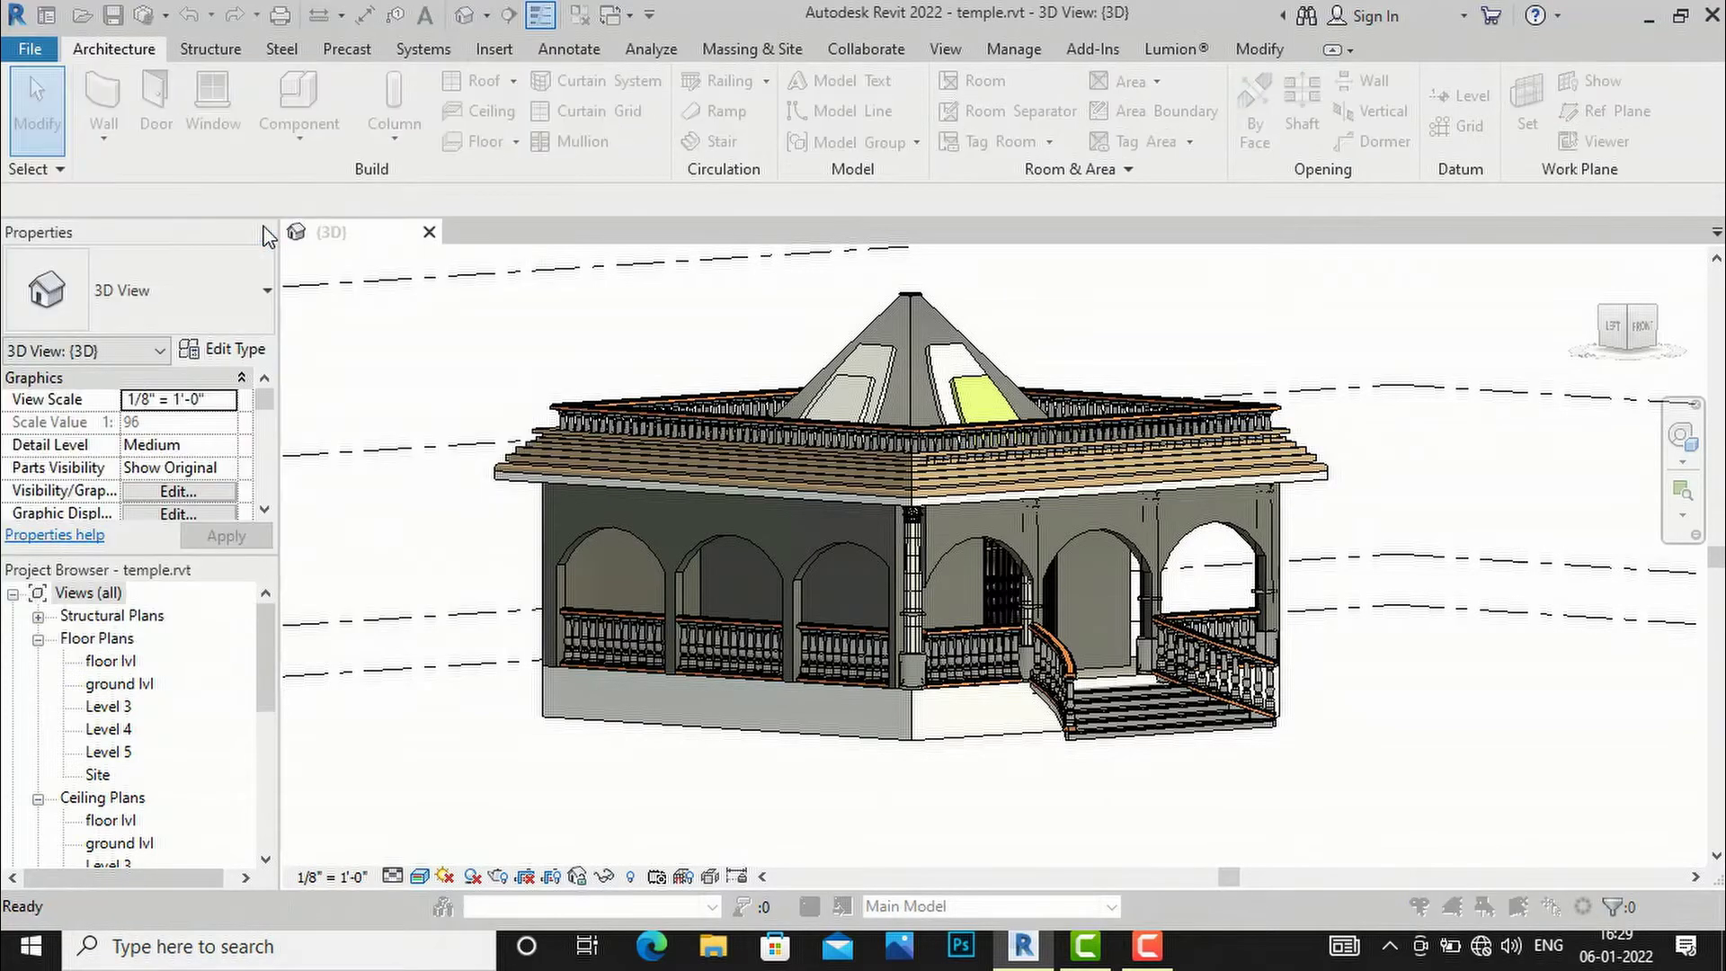
{"action": "scroll", "coordinate": [915, 511], "scroll_direction": "down", "scroll_amount": 1}
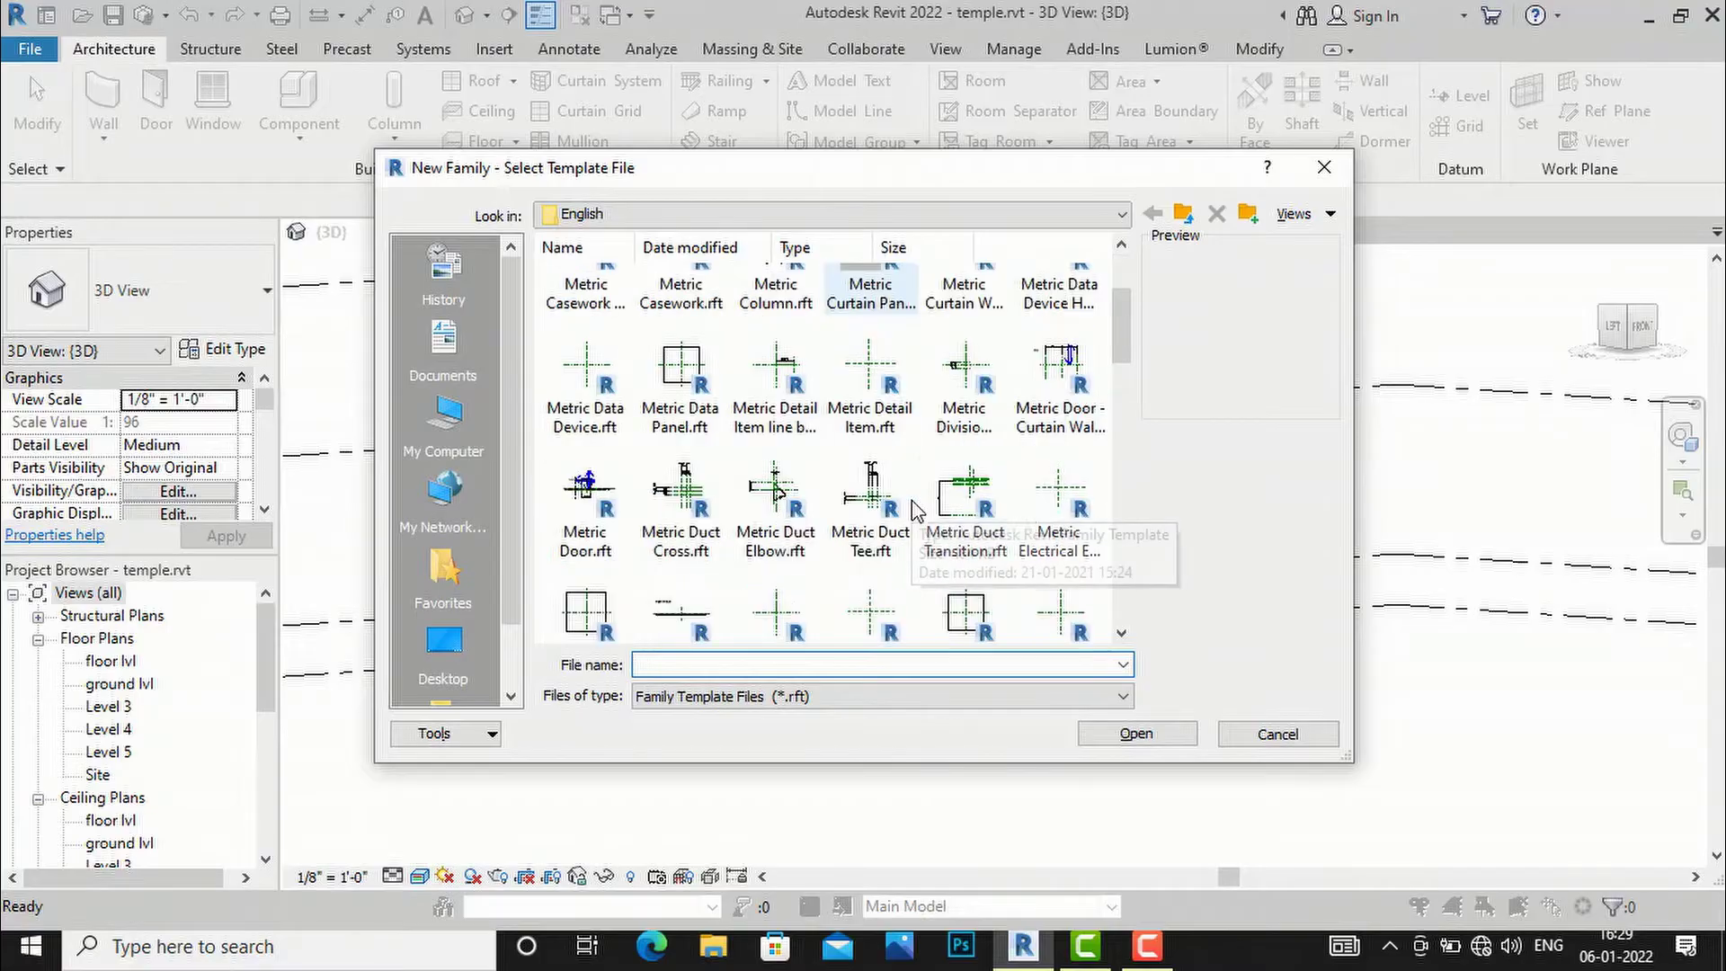
{"action": "scroll", "coordinate": [890, 586], "scroll_direction": "down", "scroll_amount": 1}
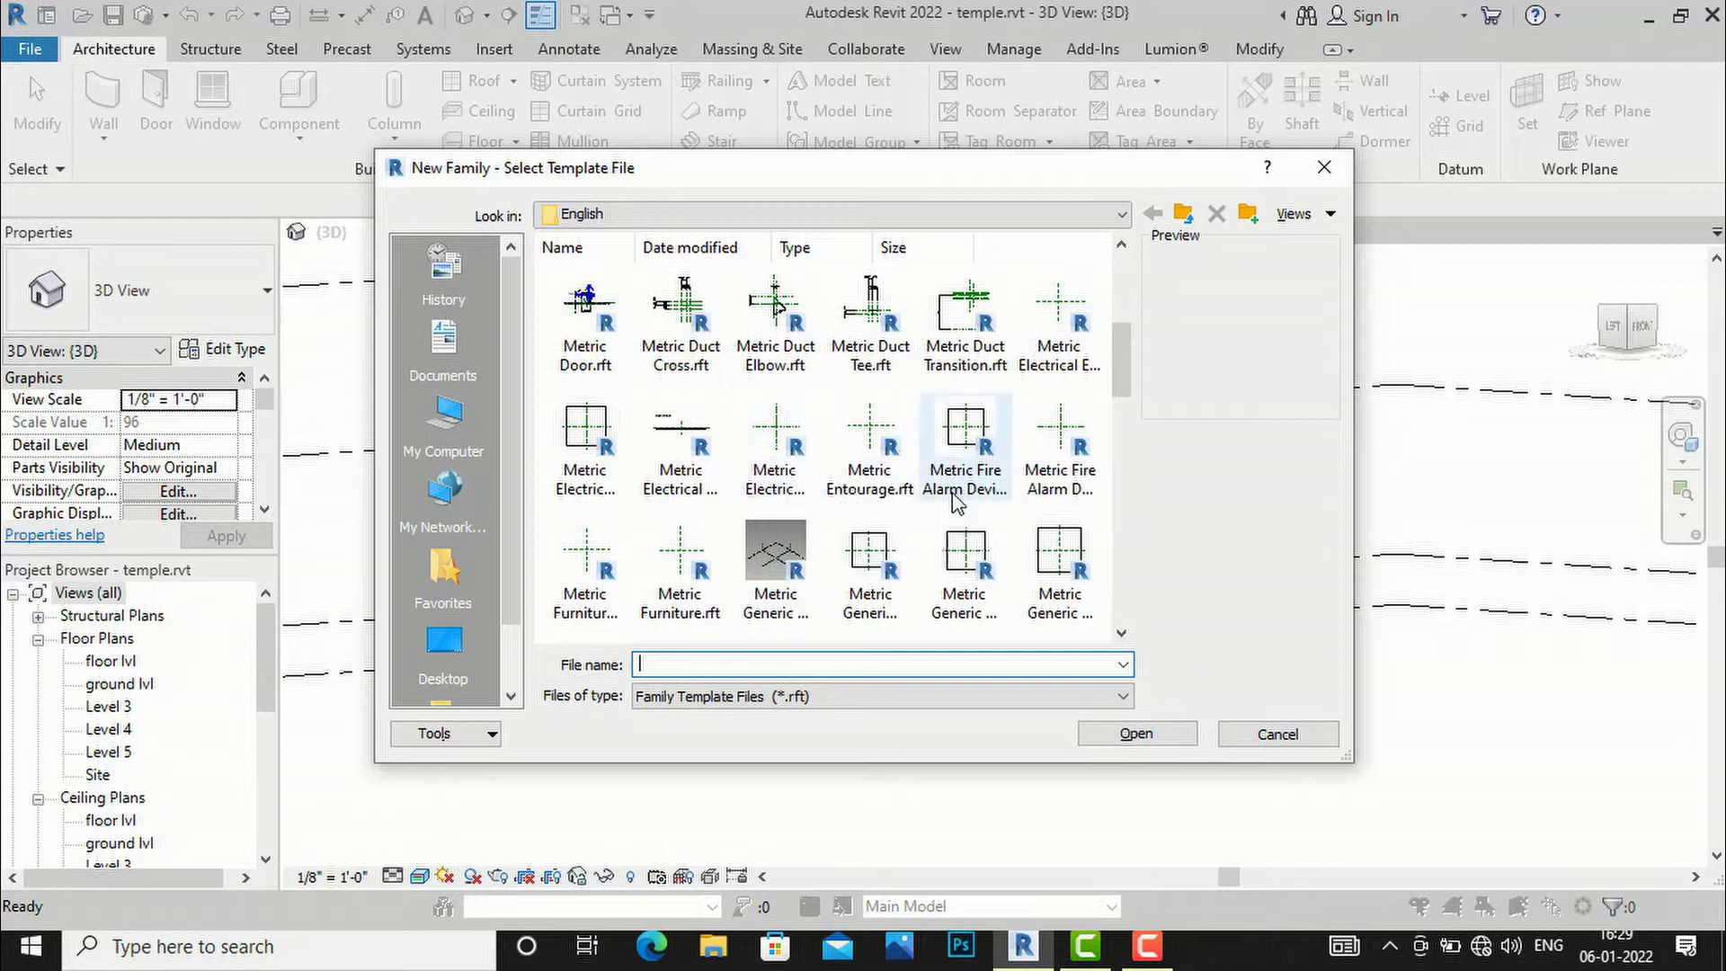
{"action": "scroll", "coordinate": [899, 449], "scroll_direction": "down", "scroll_amount": 1}
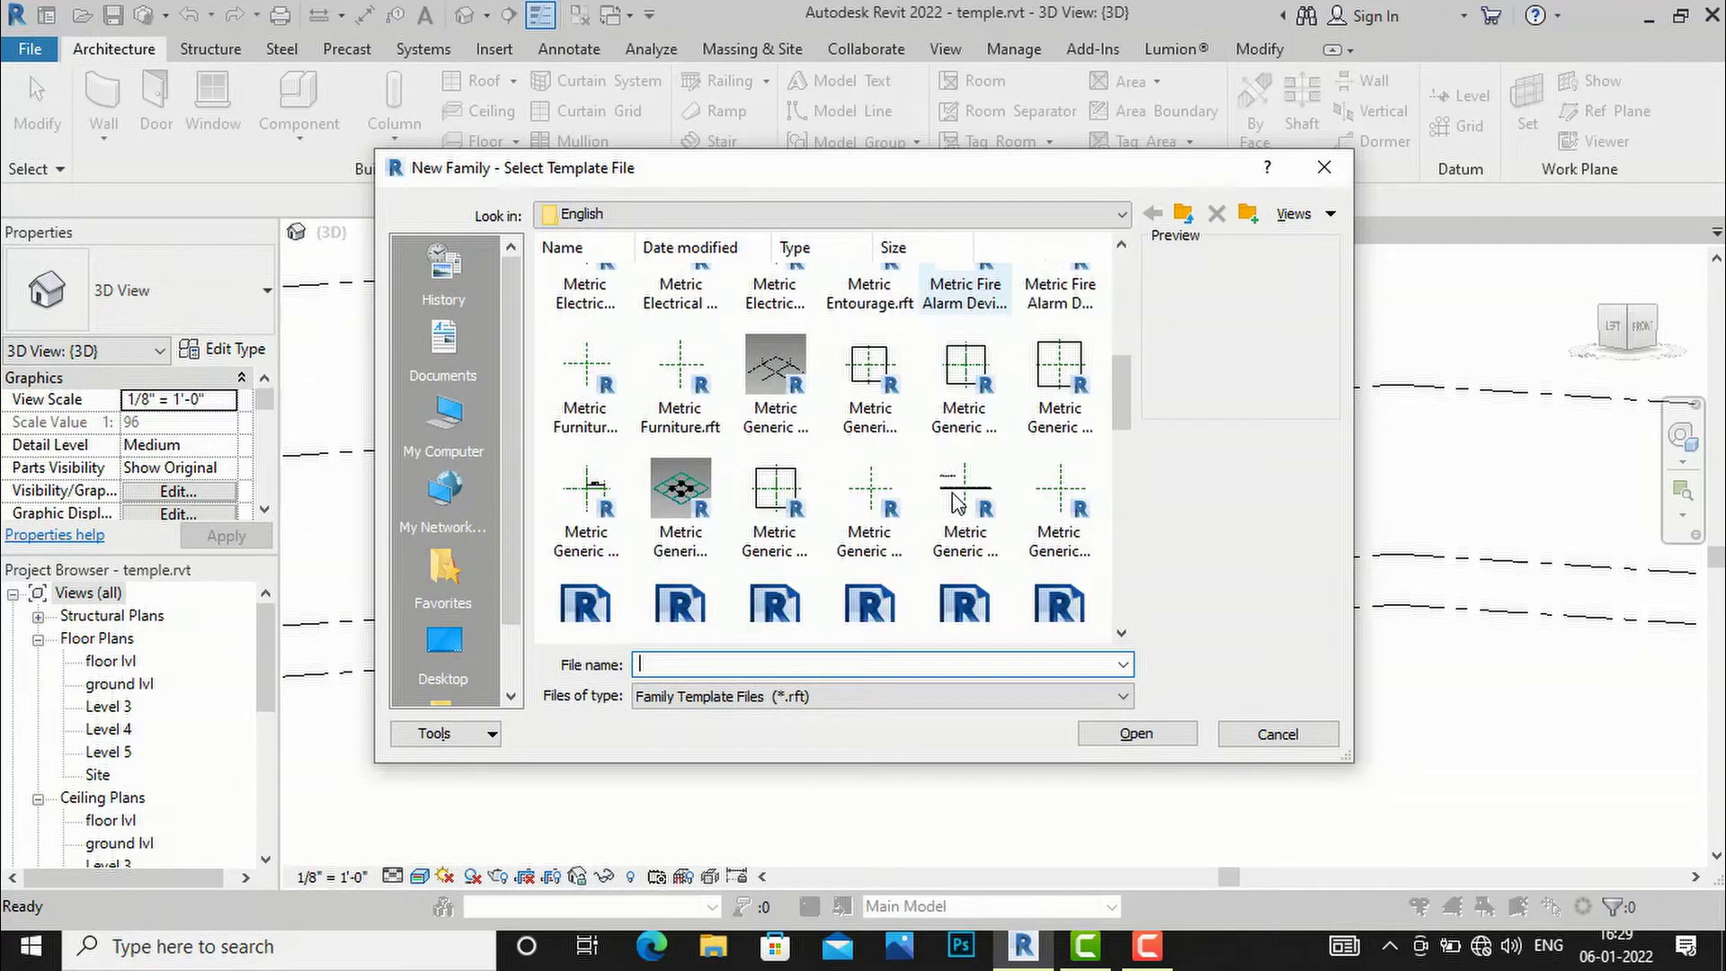
{"action": "left_click", "coordinate": [860, 422]}
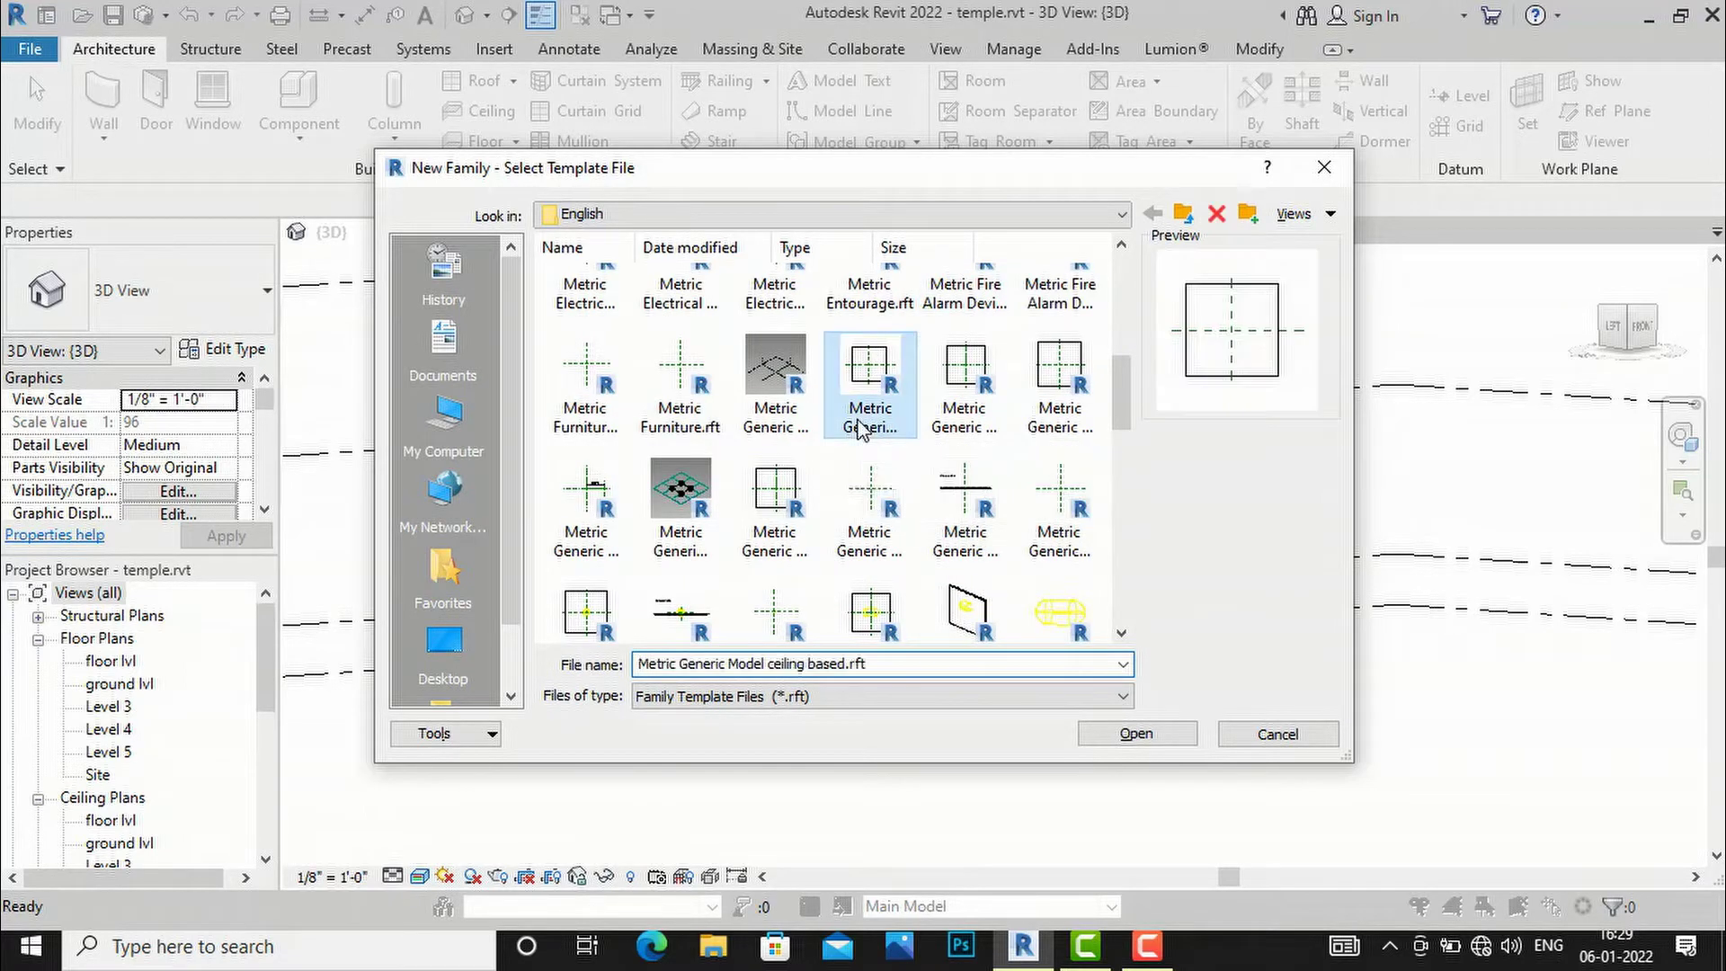
{"action": "left_click", "coordinate": [1130, 746]}
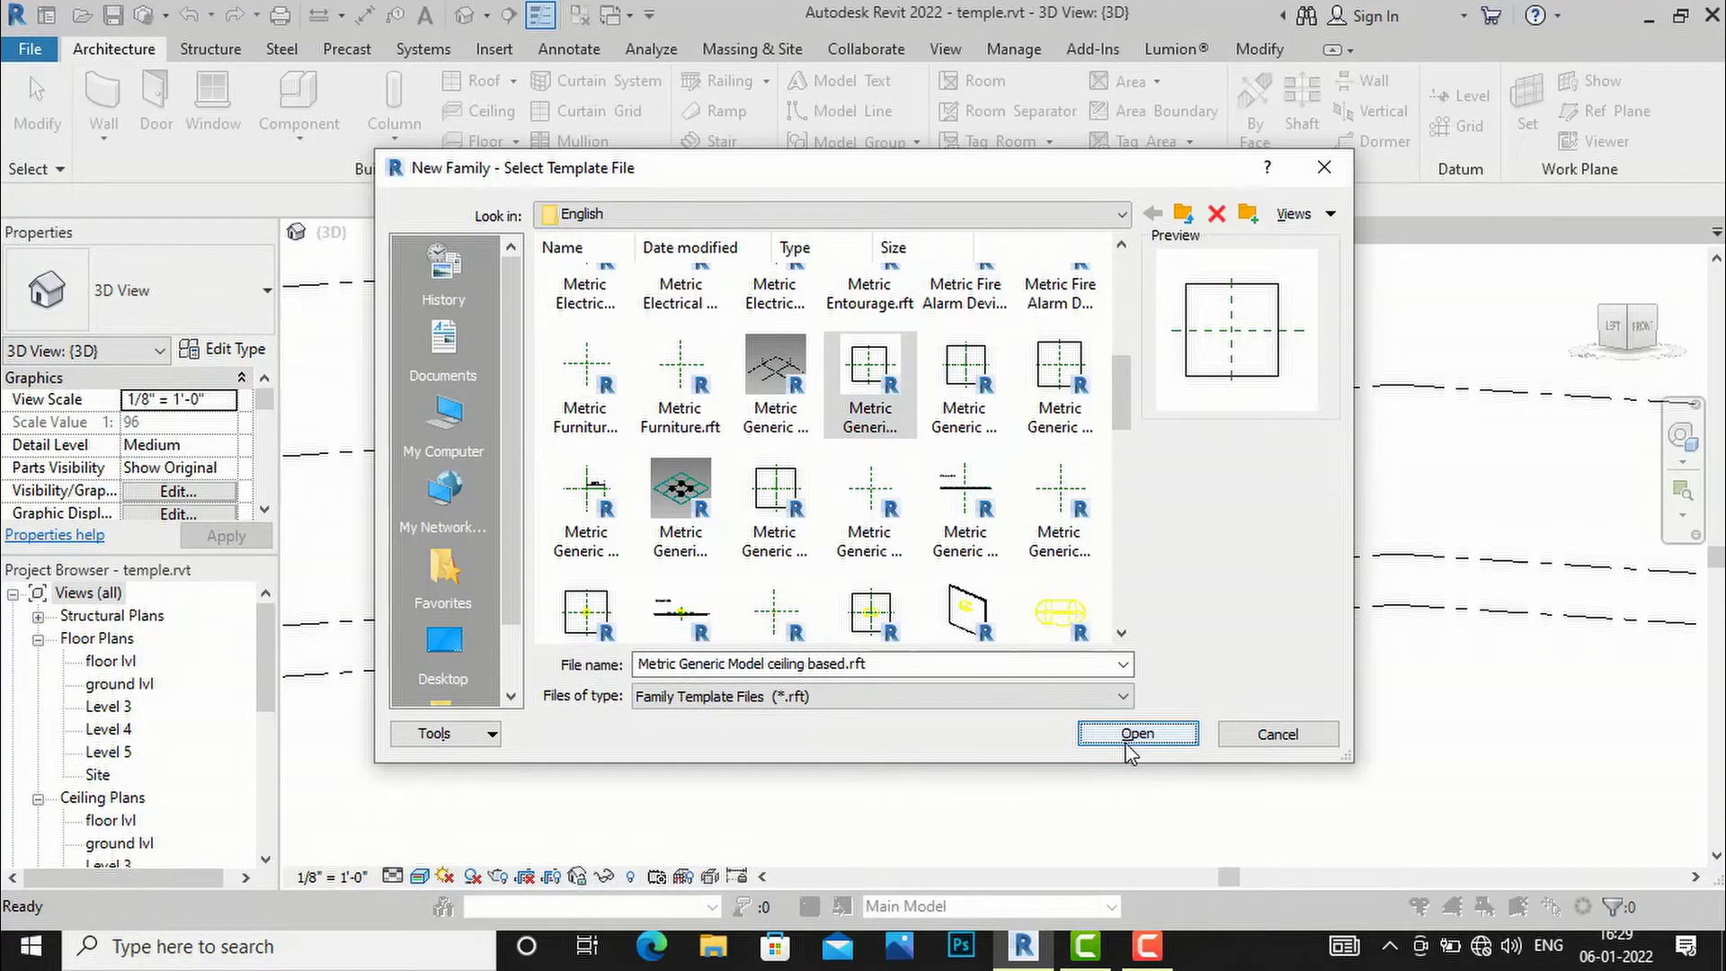
{"action": "left_click", "coordinate": [1136, 736]}
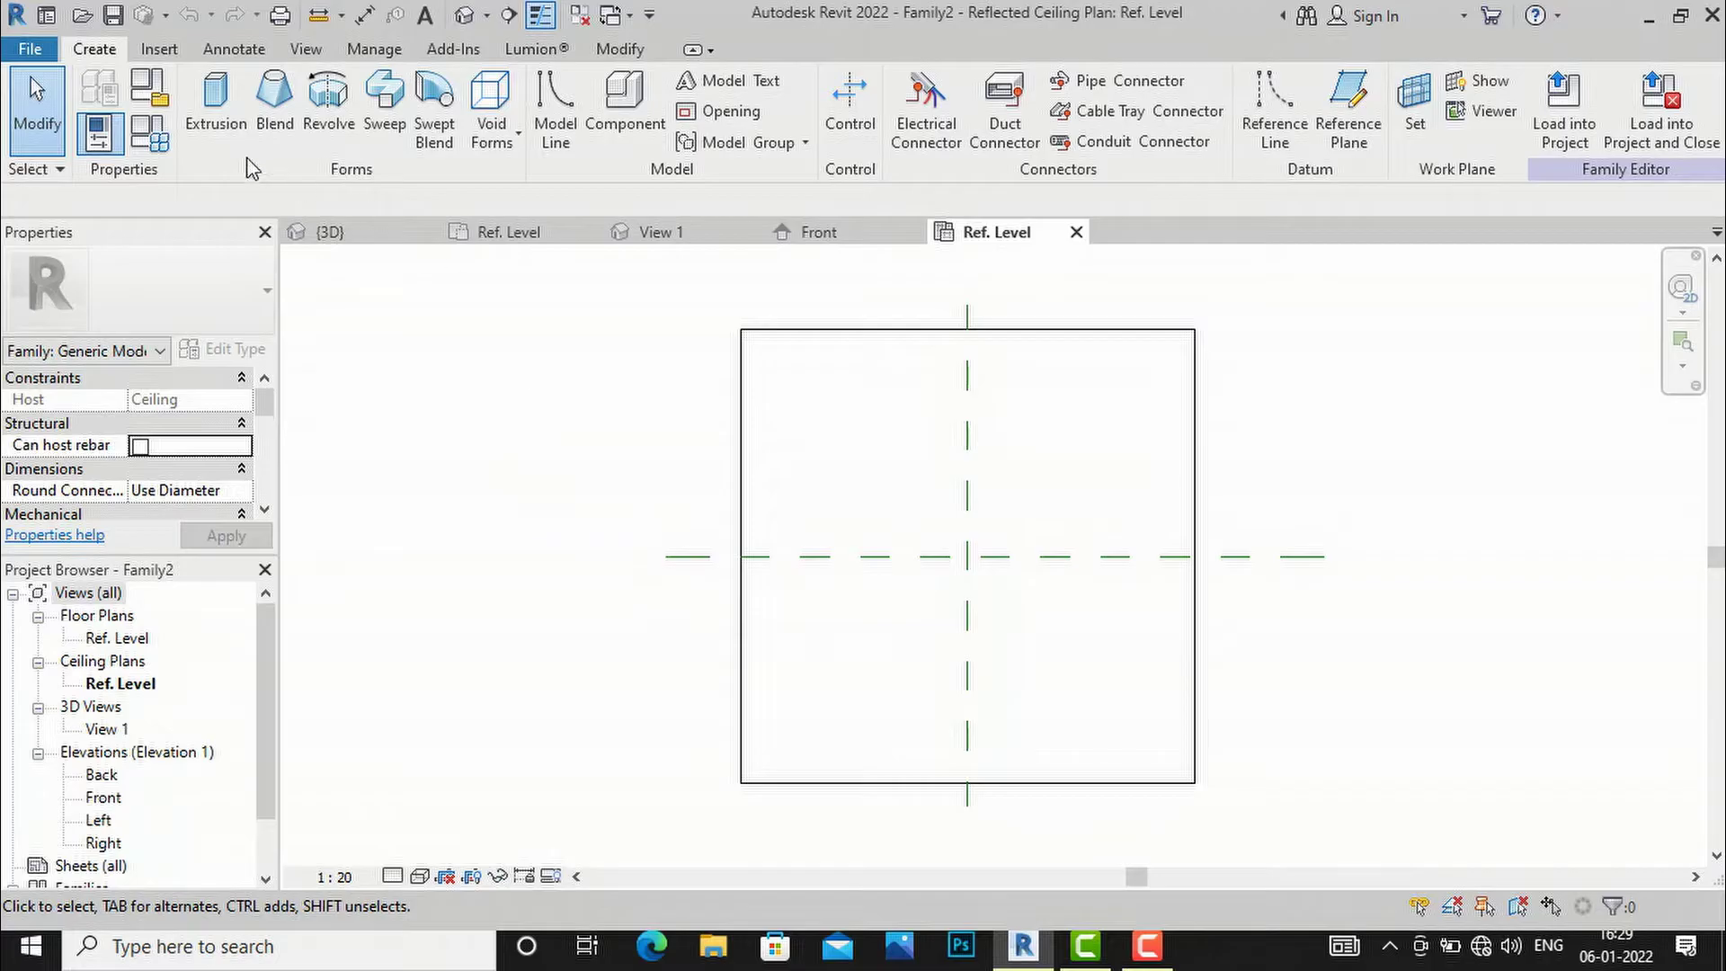
- Close all views of the new family to return to the temple project's 3D view
{"action": "left_click", "coordinate": [1077, 234]}
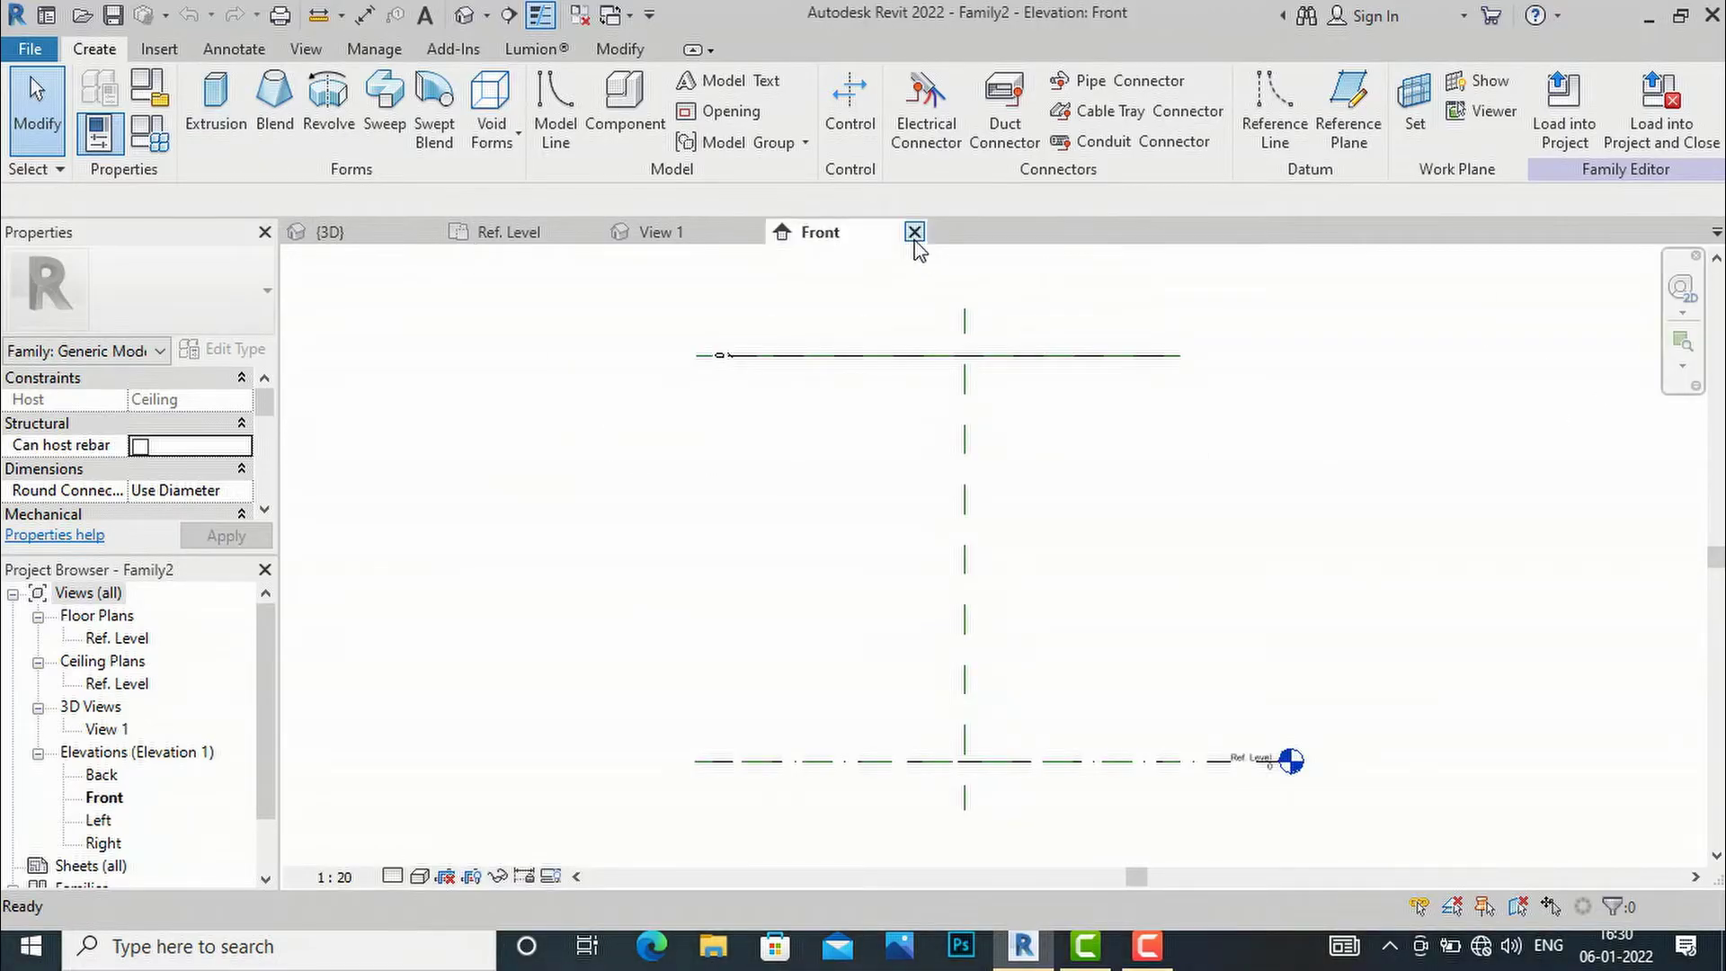
{"action": "left_click", "coordinate": [914, 233]}
{"action": "left_click", "coordinate": [753, 233]}
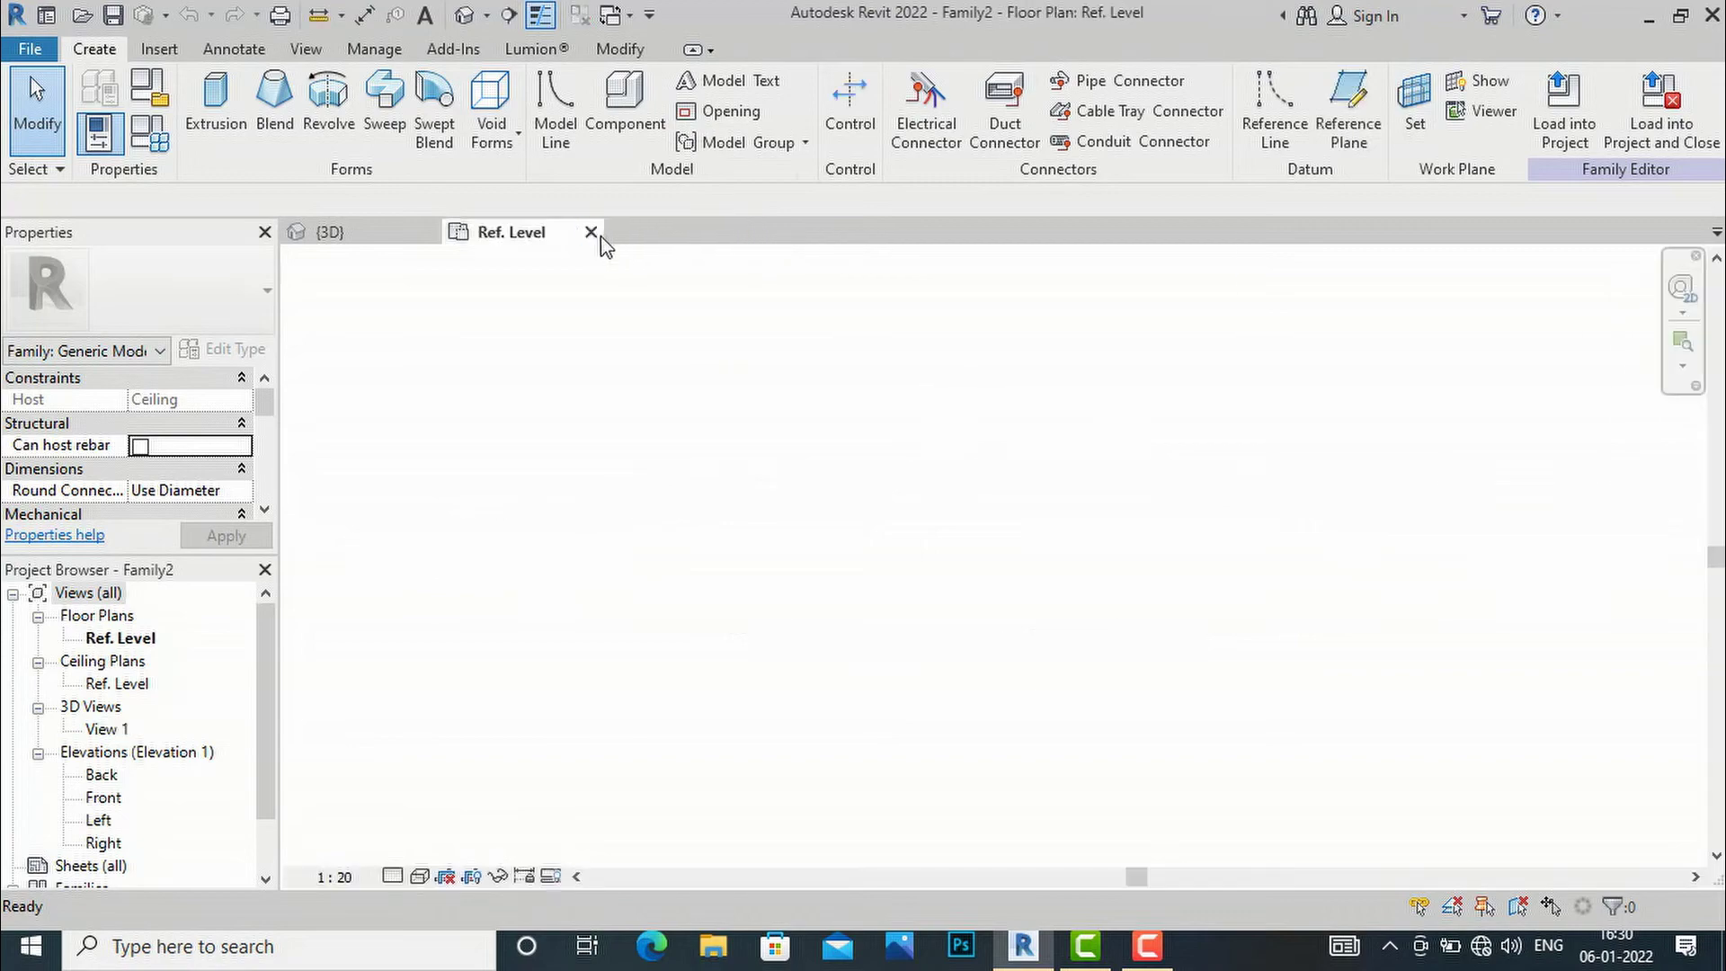
{"action": "left_click", "coordinate": [592, 233]}
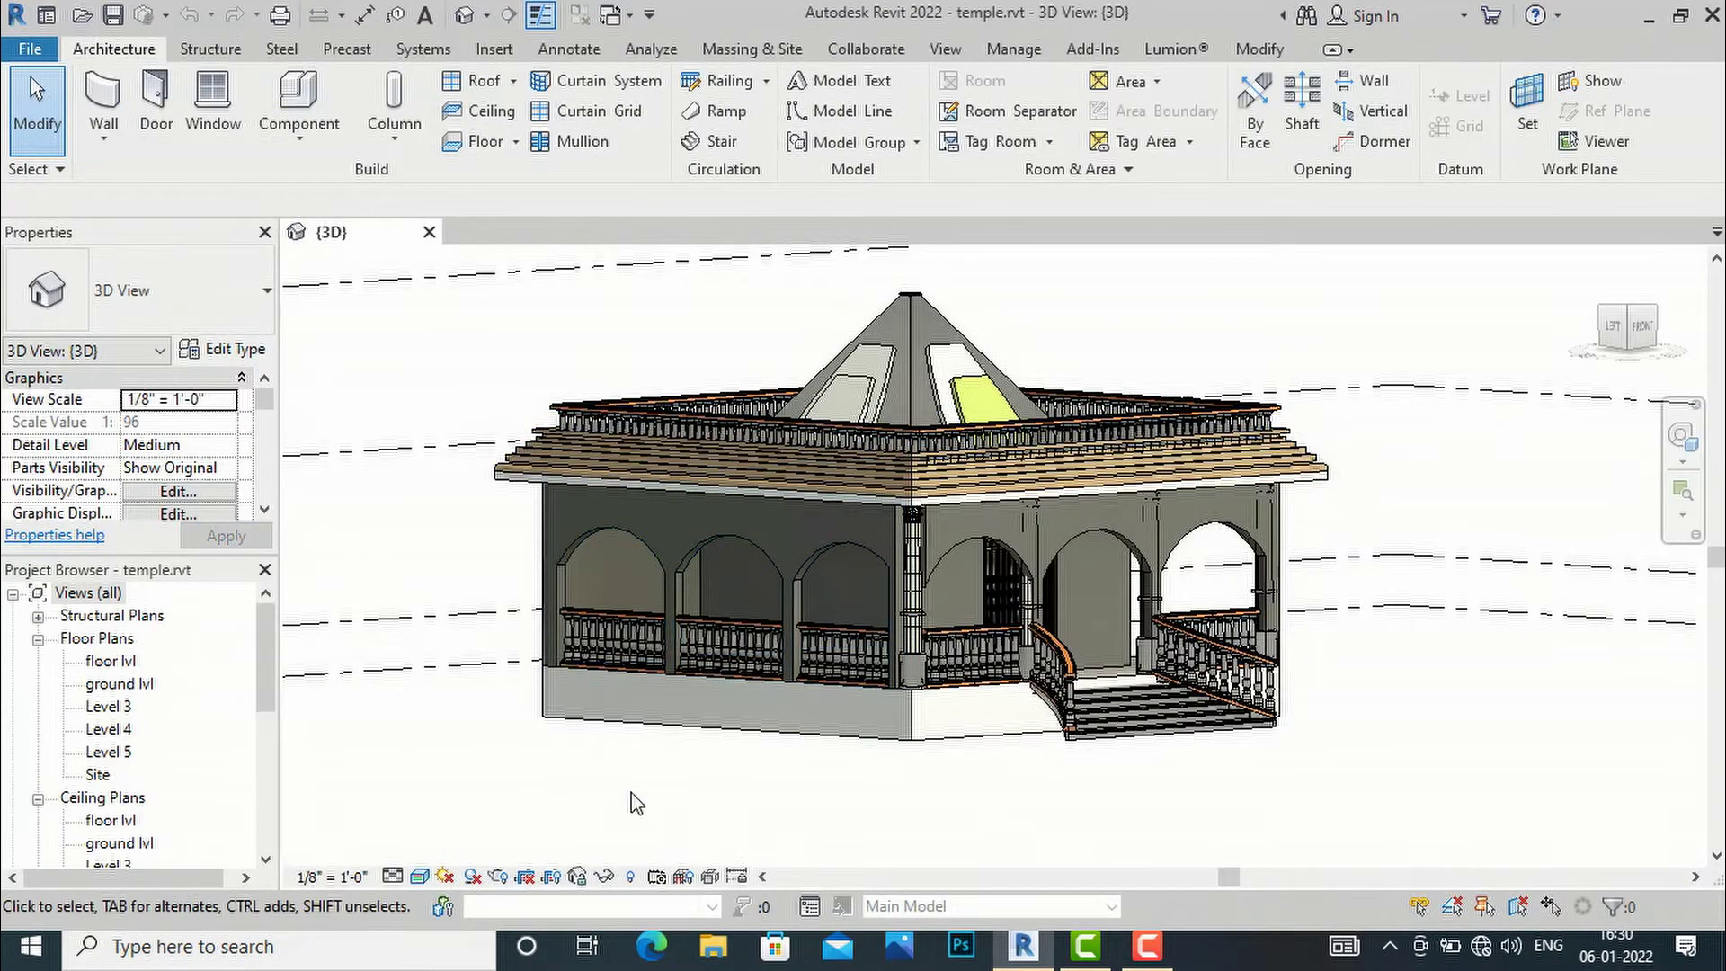
- Create an in-place component in the Generic Models category and name it PERGOLA
{"action": "mouse_move", "coordinate": [1643, 335]}
{"action": "left_mouse_down"}
{"action": "mouse_move", "coordinate": [1348, 354]}
{"action": "mouse_move", "coordinate": [1349, 378]}
{"action": "mouse_move", "coordinate": [1541, 383]}
{"action": "left_mouse_up"}
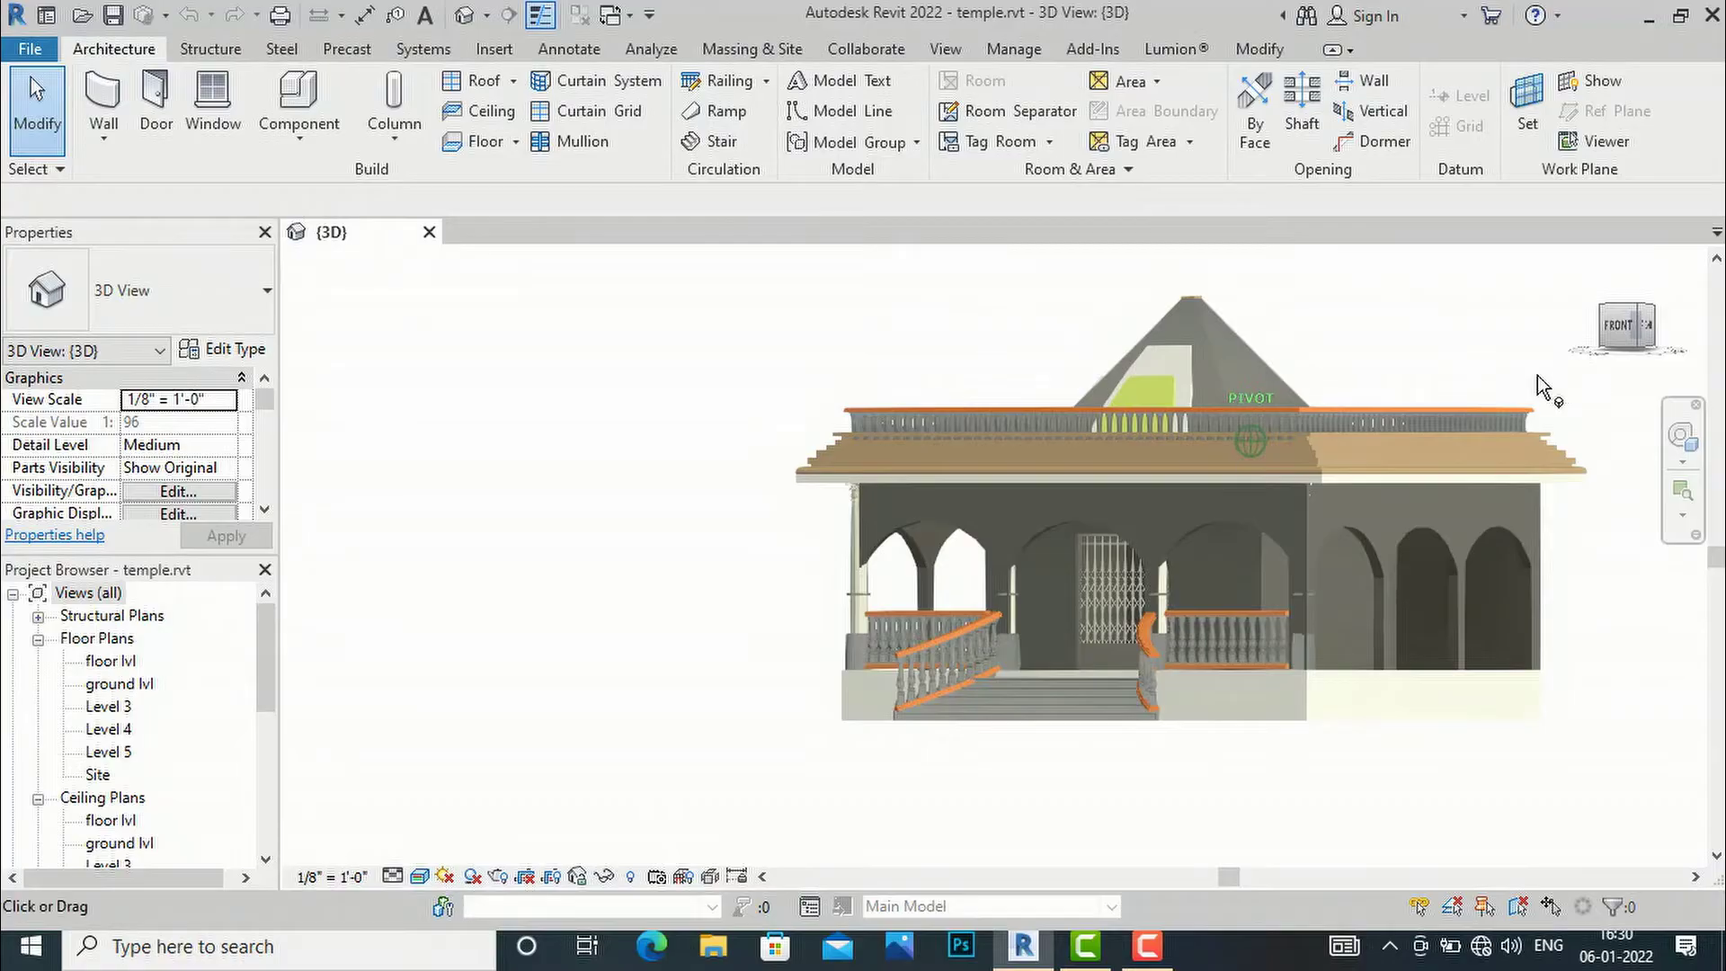
{"action": "left_click", "coordinate": [299, 128]}
{"action": "left_click", "coordinate": [305, 231]}
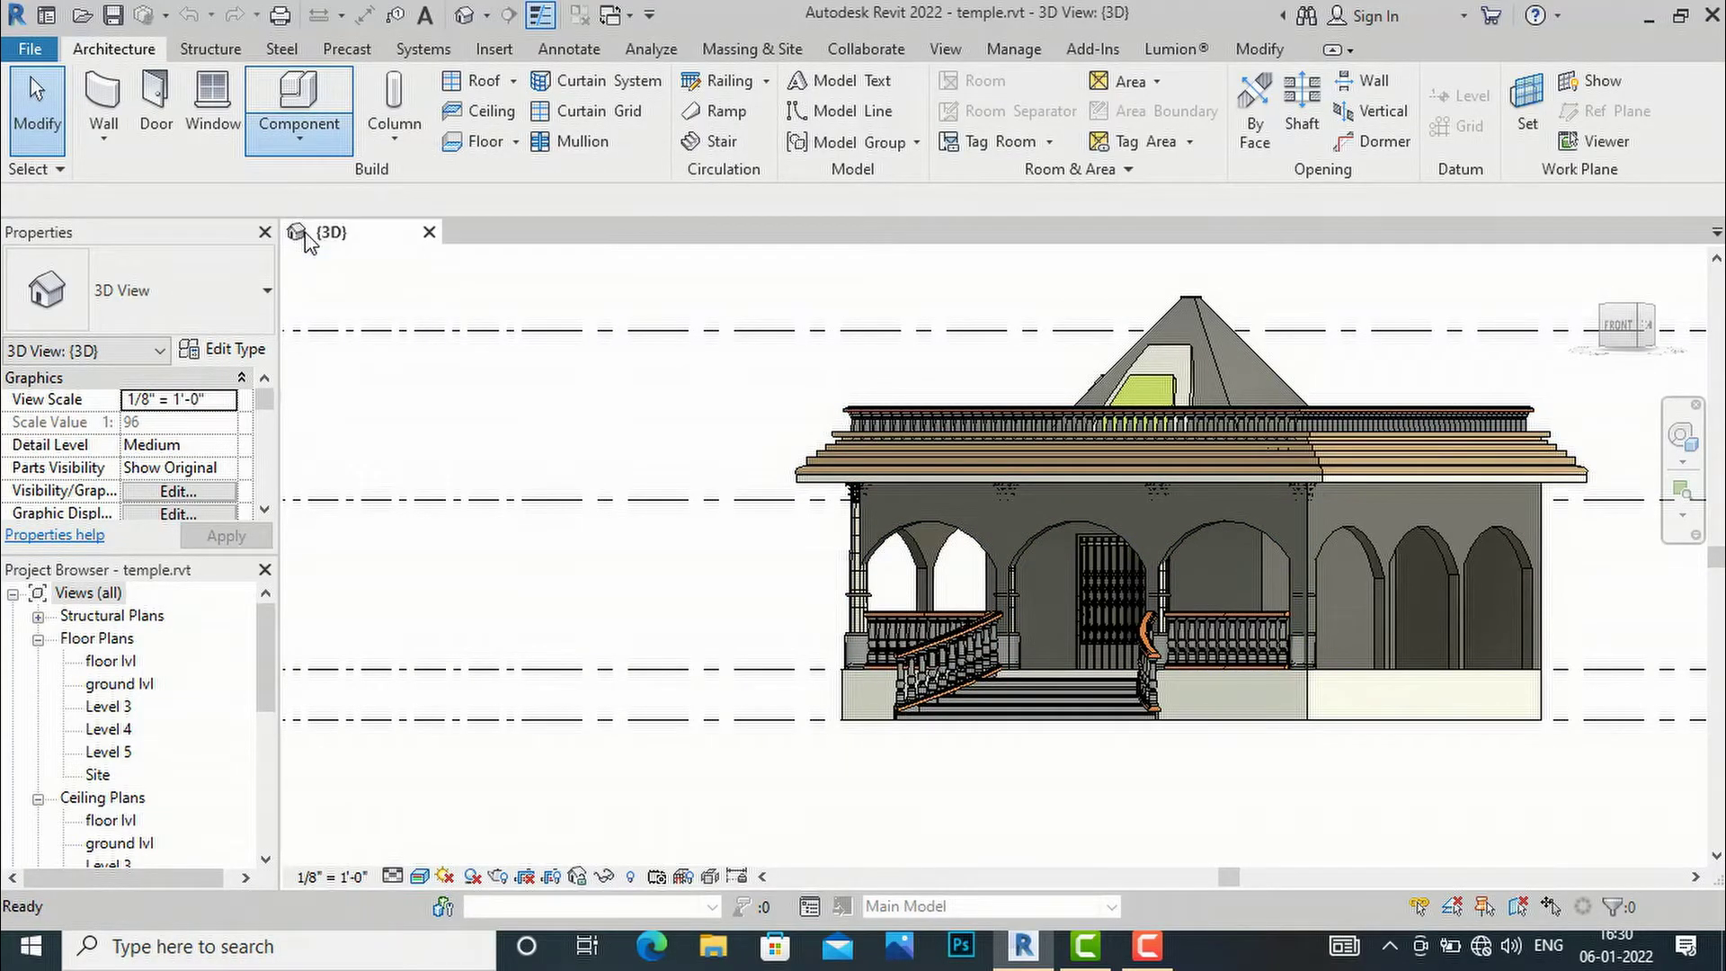
{"action": "scroll", "coordinate": [341, 462], "scroll_direction": "down", "scroll_amount": 1}
{"action": "scroll", "coordinate": [347, 463], "scroll_direction": "down", "scroll_amount": 3}
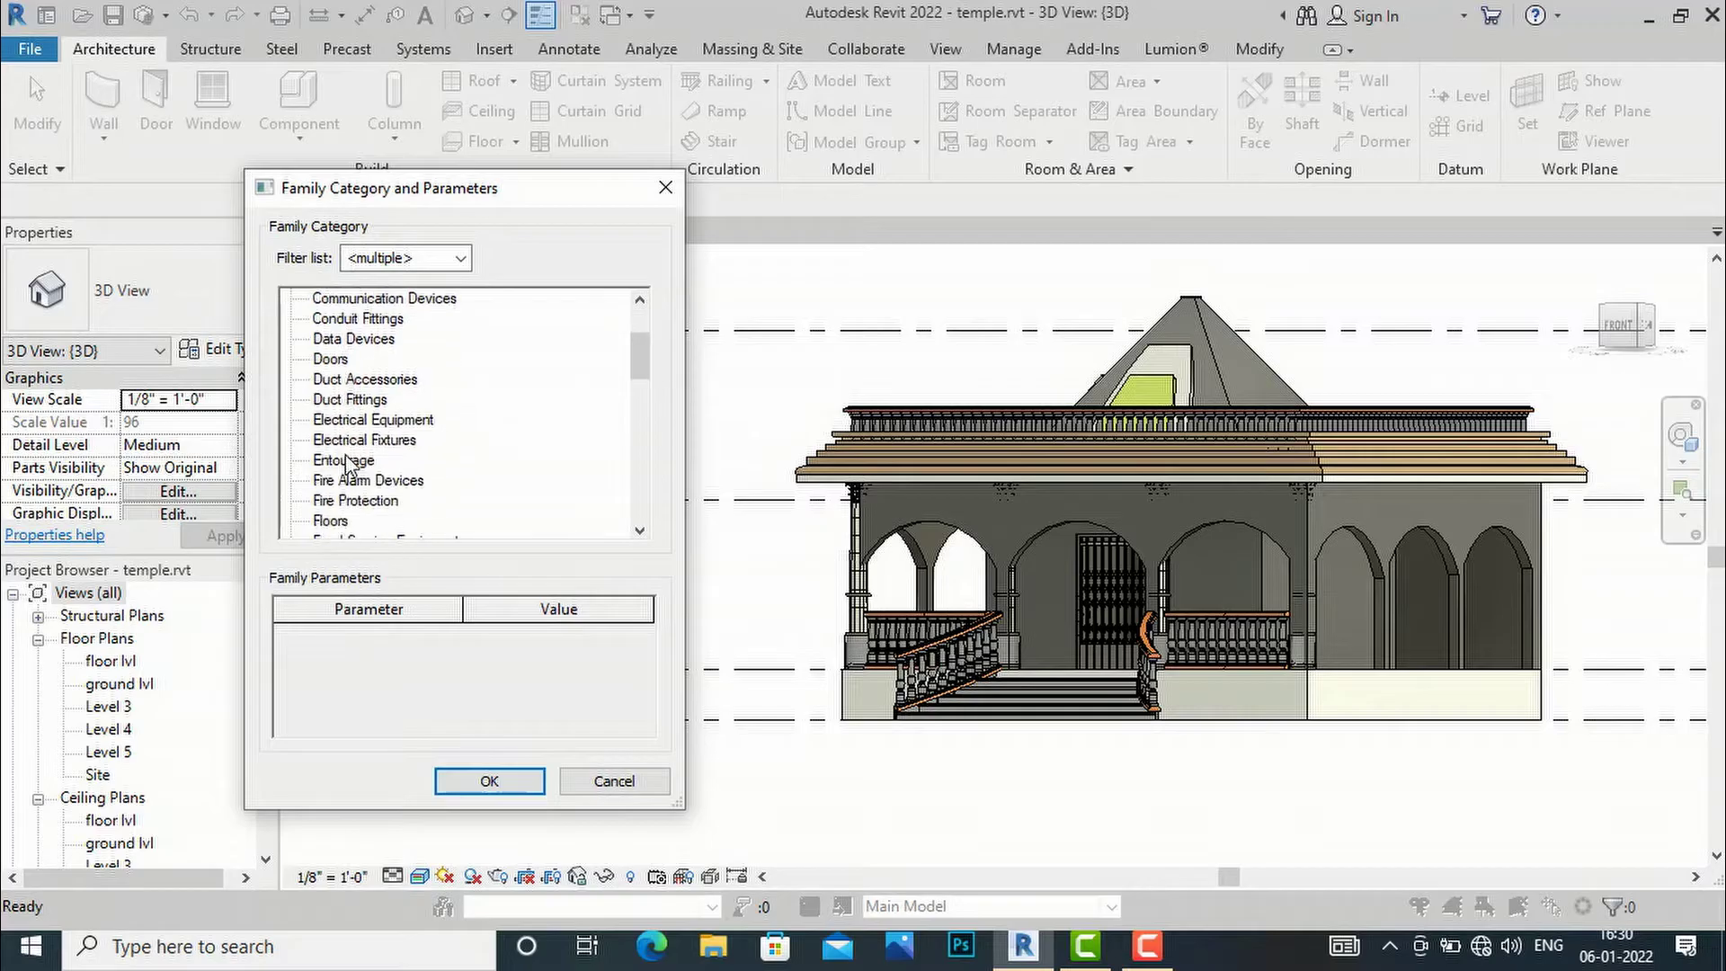
{"action": "left_click", "coordinate": [353, 483]}
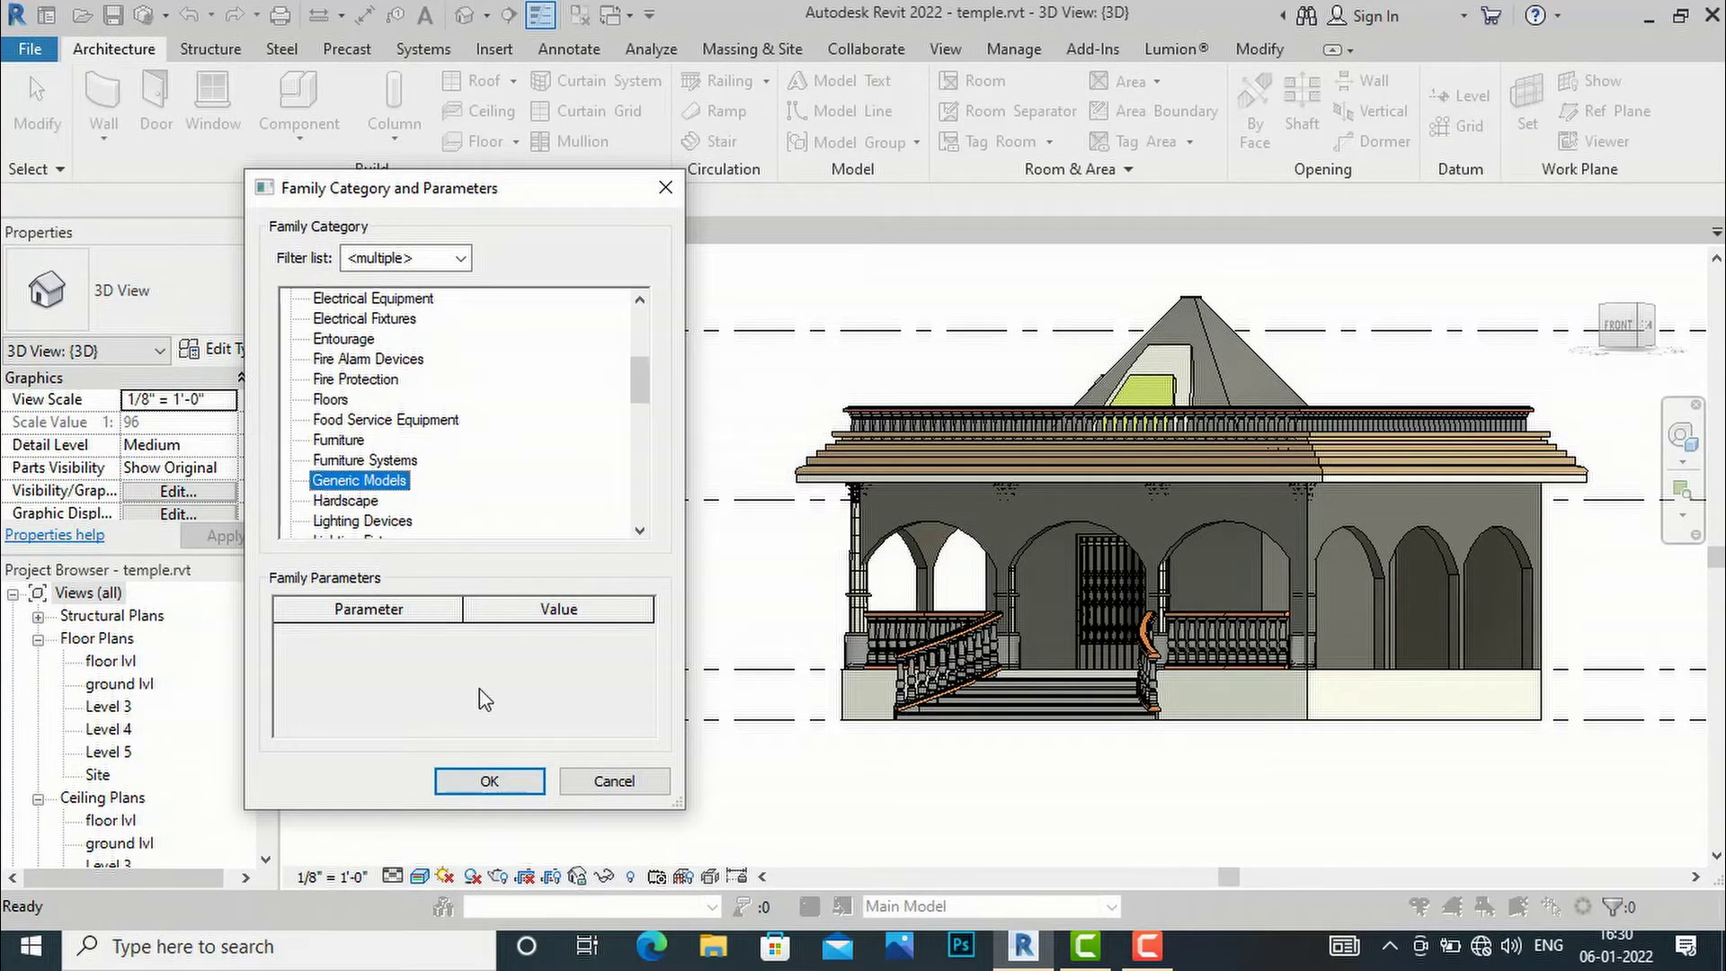
{"action": "left_click", "coordinate": [490, 781]}
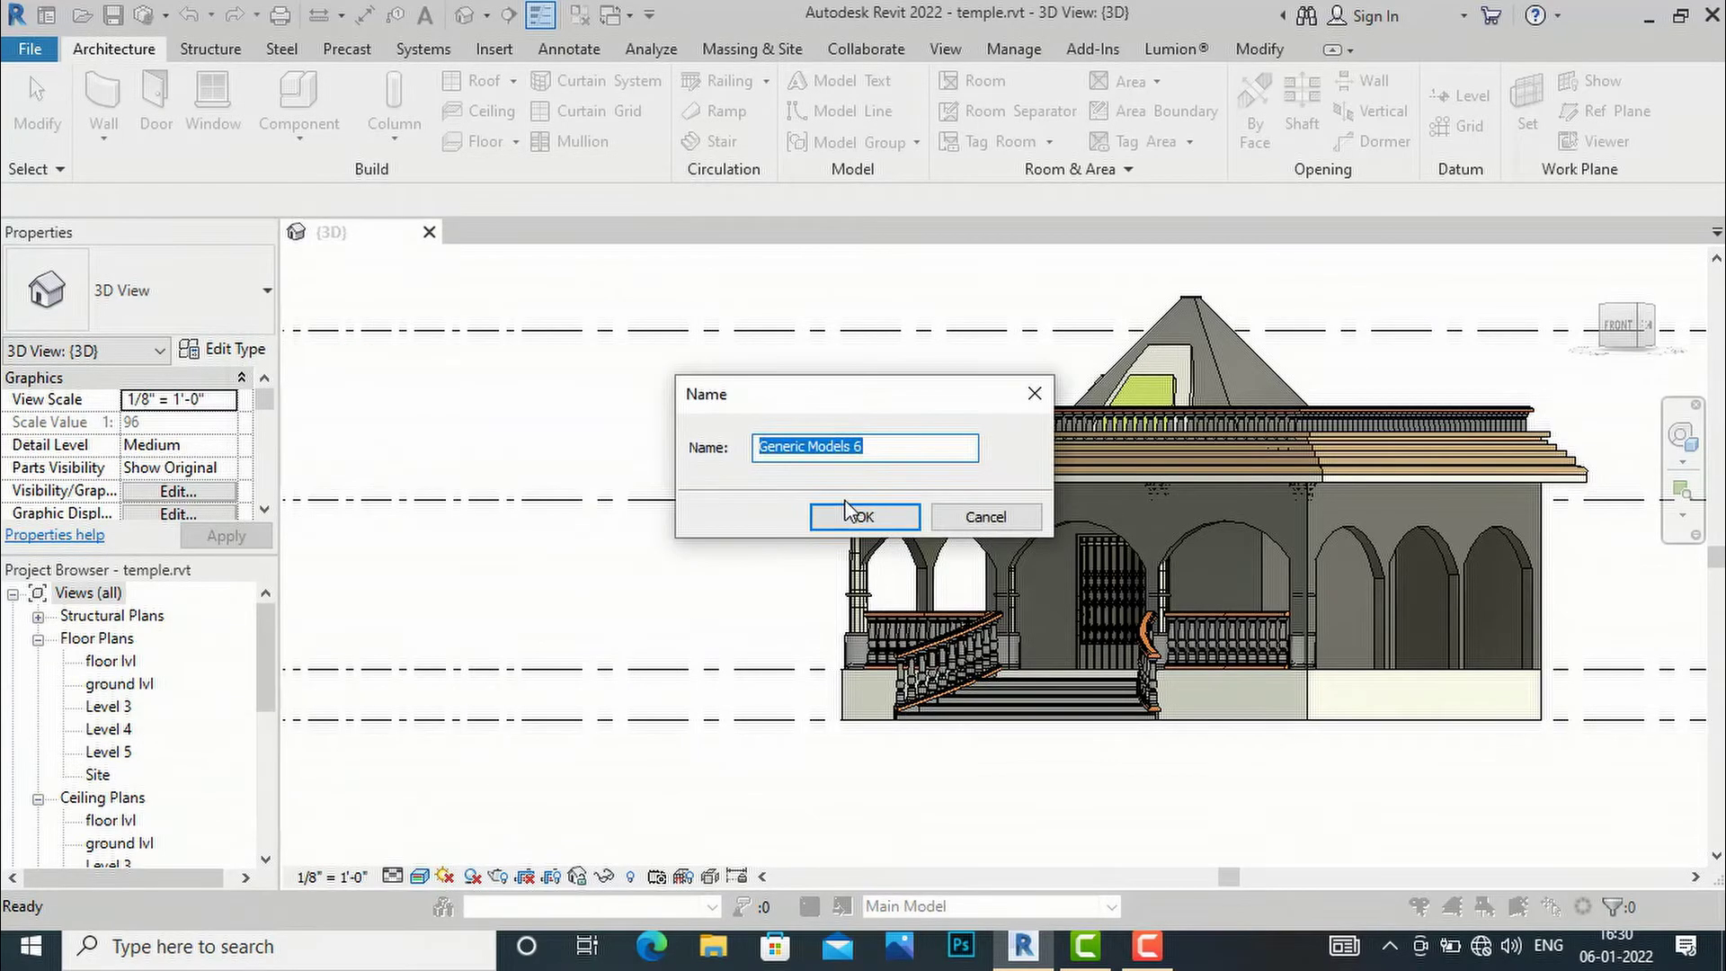
{"action": "type", "text": "PERGOLA"}
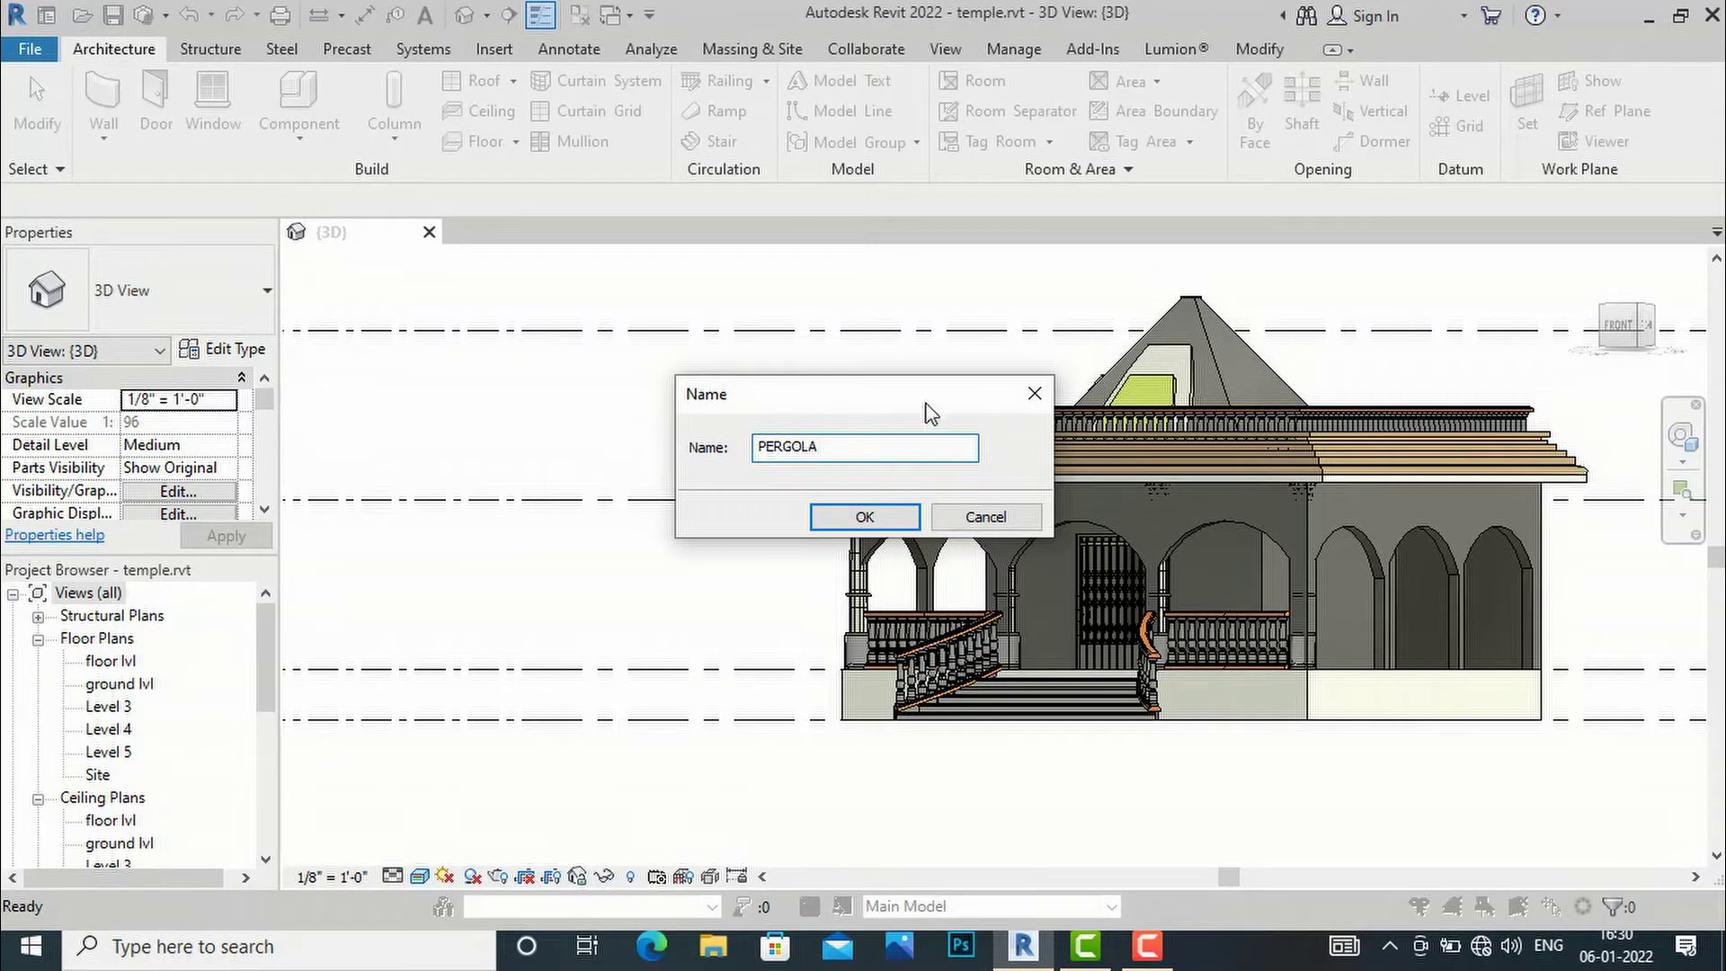
{"action": "left_click", "coordinate": [854, 510]}
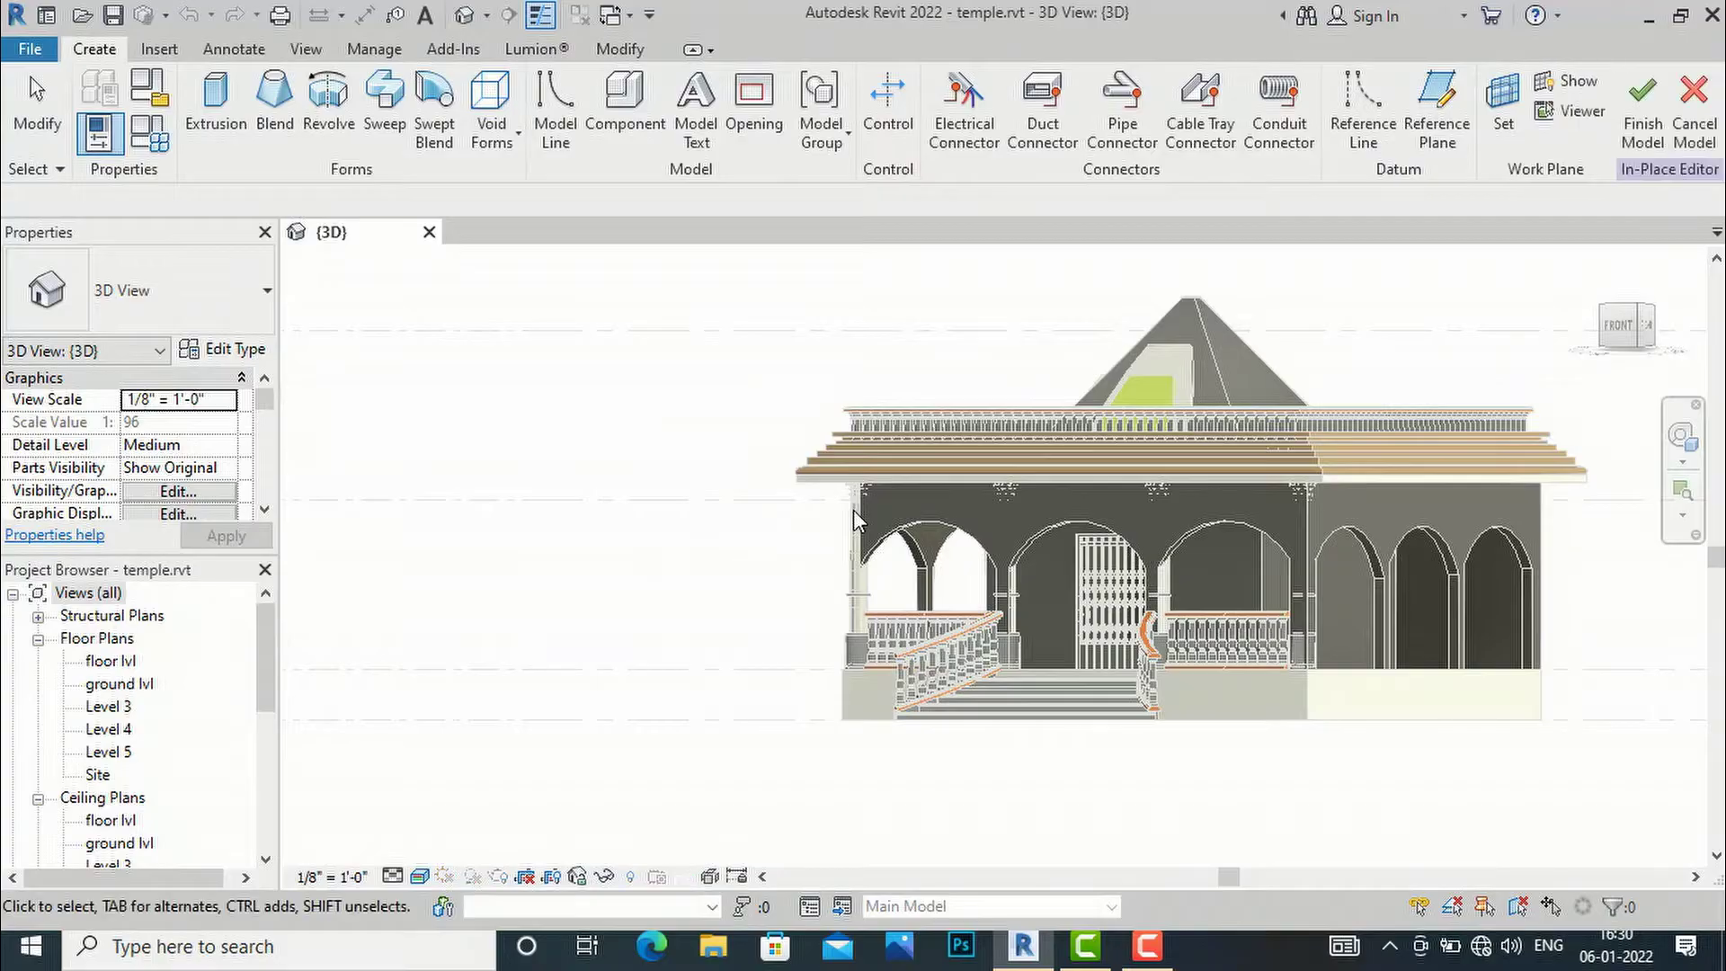
- Start a solid extrusion and set its work plane by picking the temple's front arched wall
{"action": "left_click", "coordinate": [222, 139]}
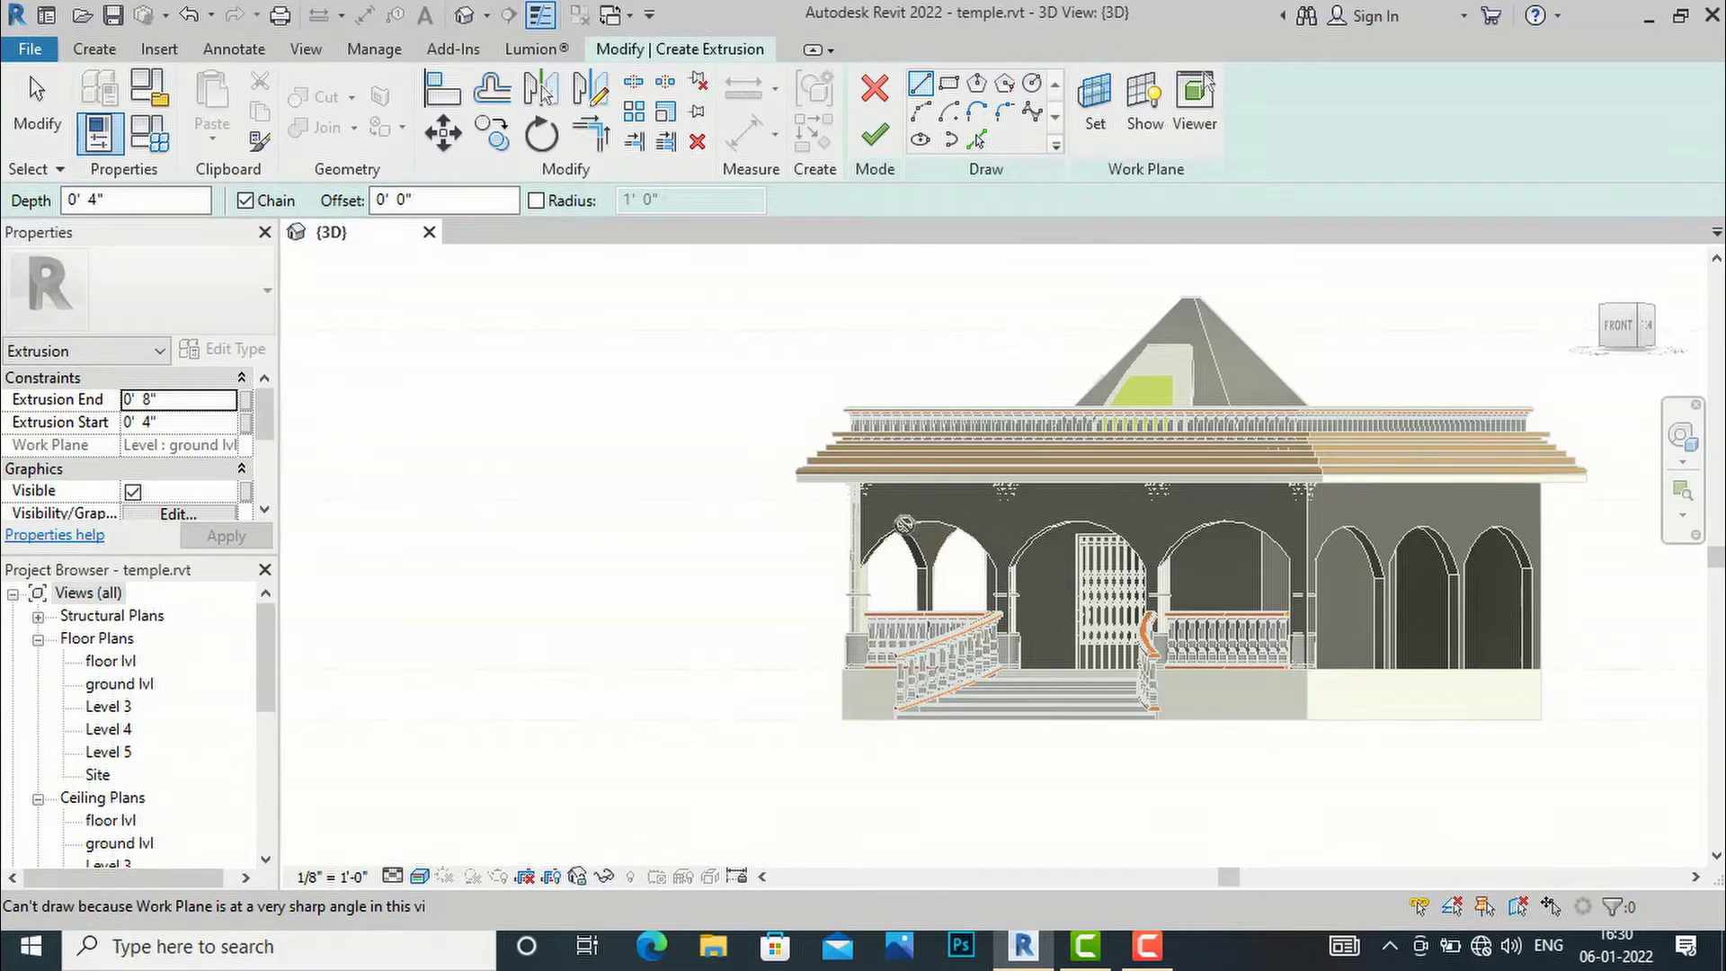
{"action": "left_click", "coordinate": [1104, 117]}
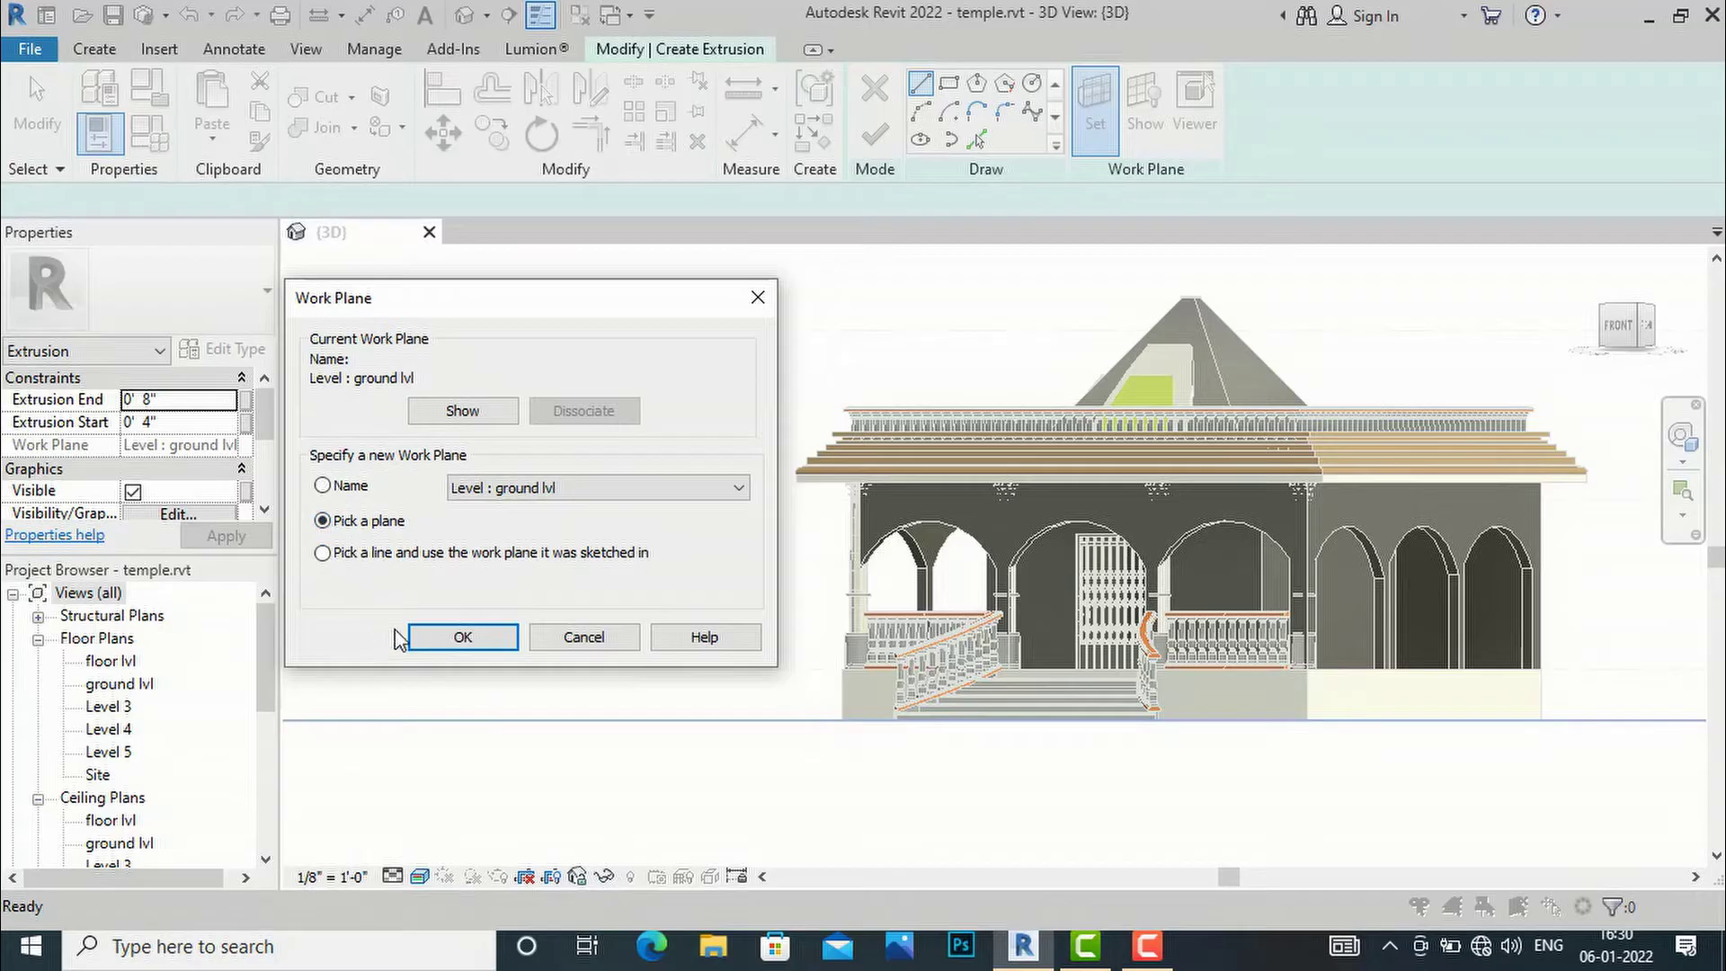
{"action": "left_click", "coordinate": [461, 637]}
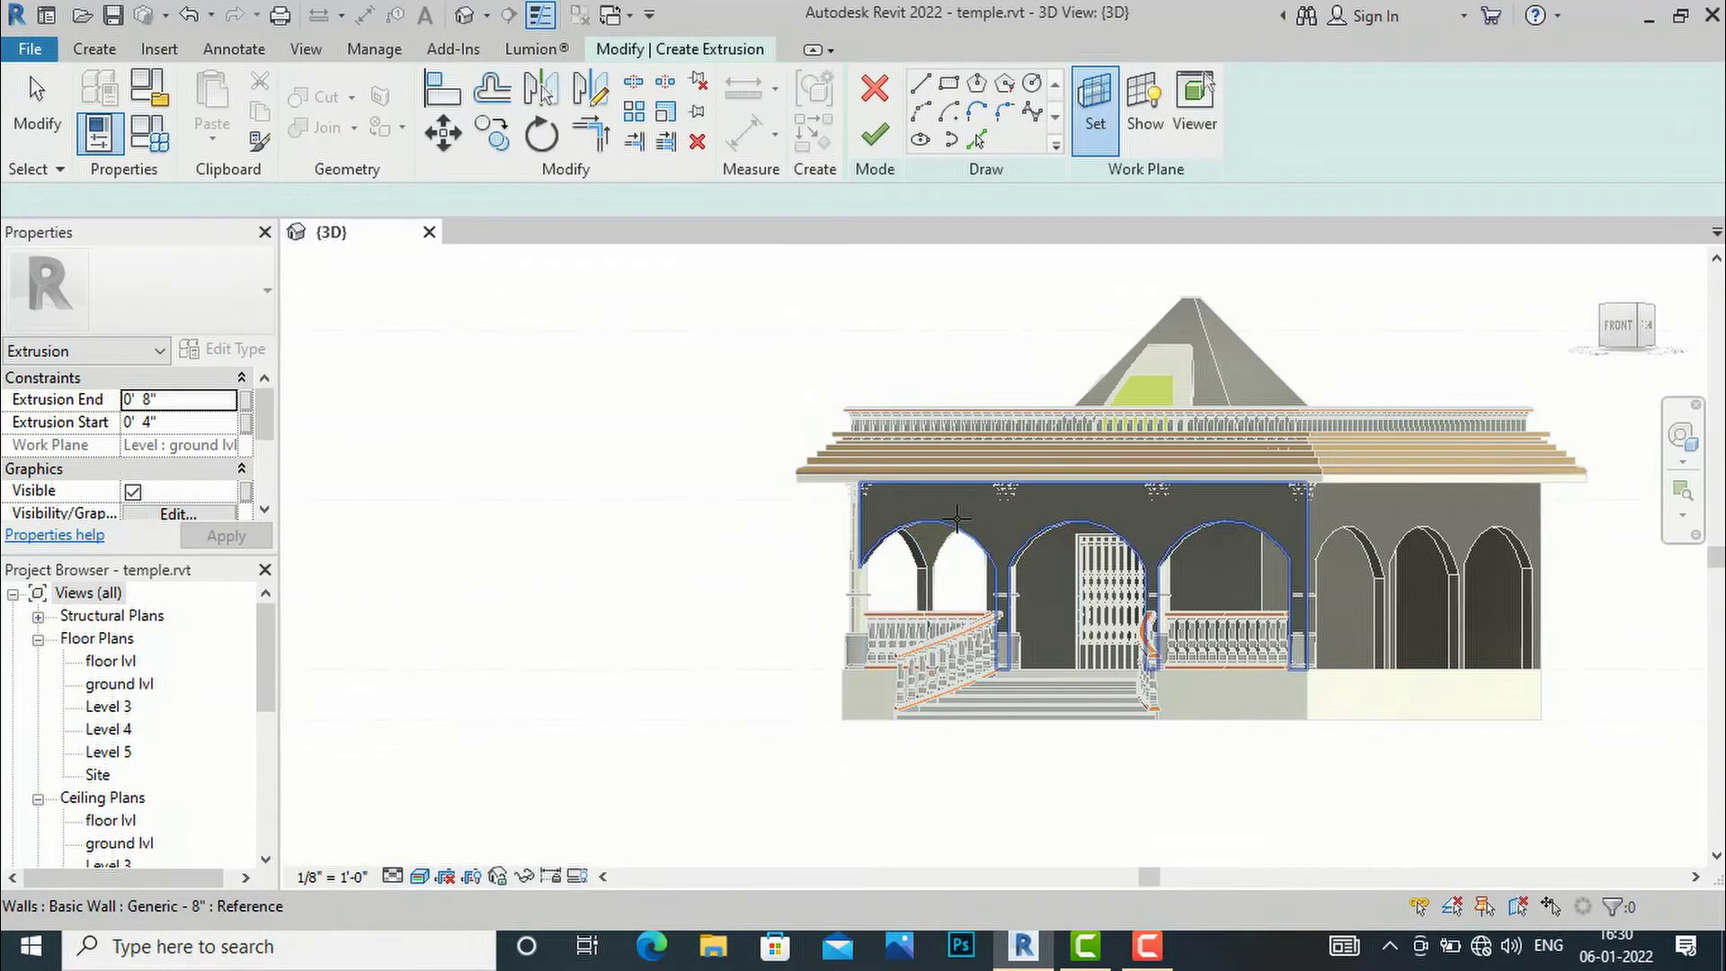
{"action": "left_click", "coordinate": [960, 520]}
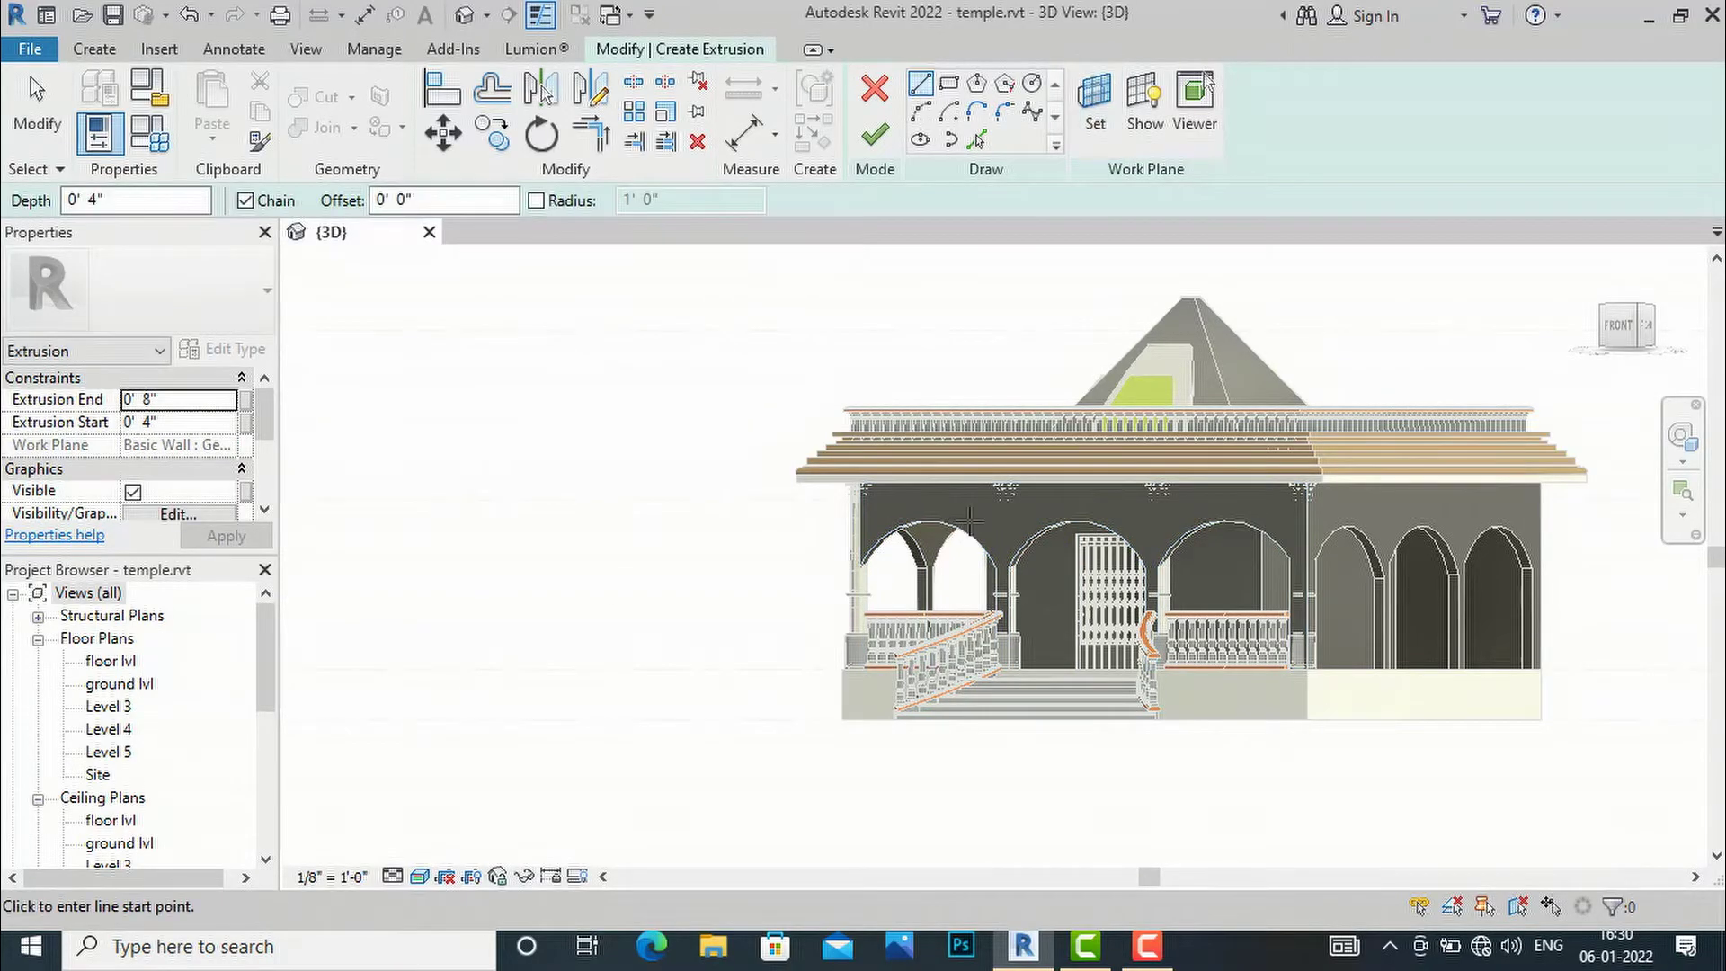
- Sketch a rectangular extrusion profile about 1'-6" wide on the front wall, above the first arch
{"action": "scroll", "coordinate": [1106, 490], "scroll_direction": "up", "scroll_amount": 2}
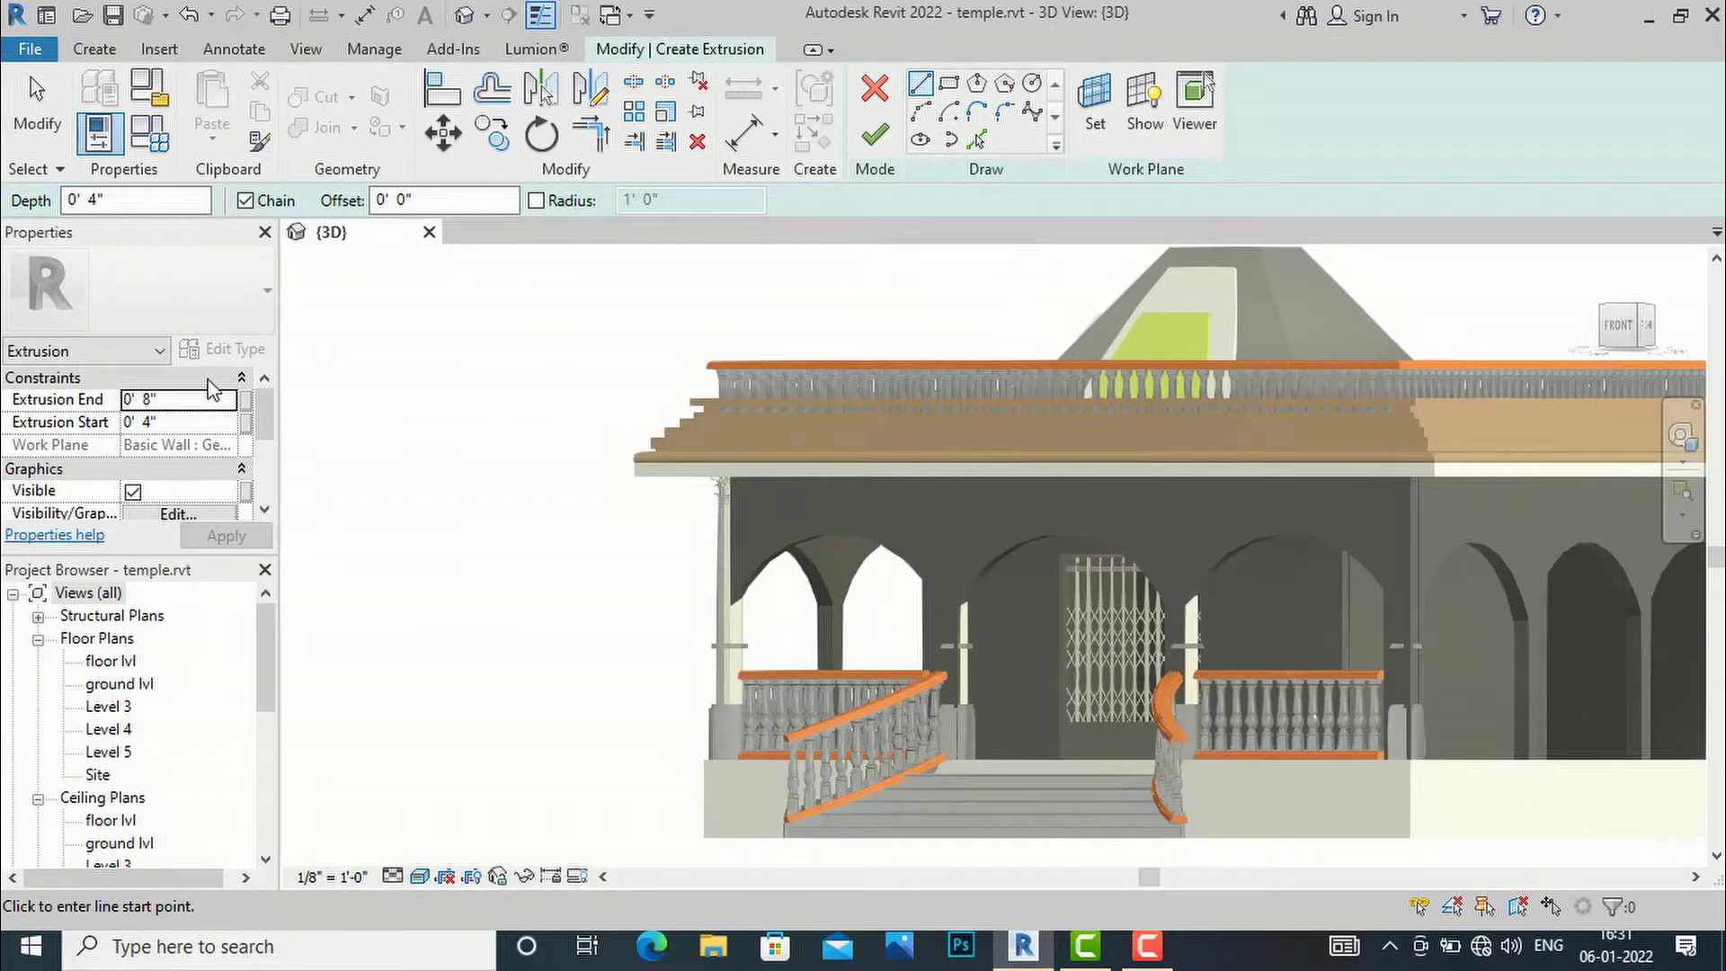
{"action": "left_click", "coordinate": [949, 86]}
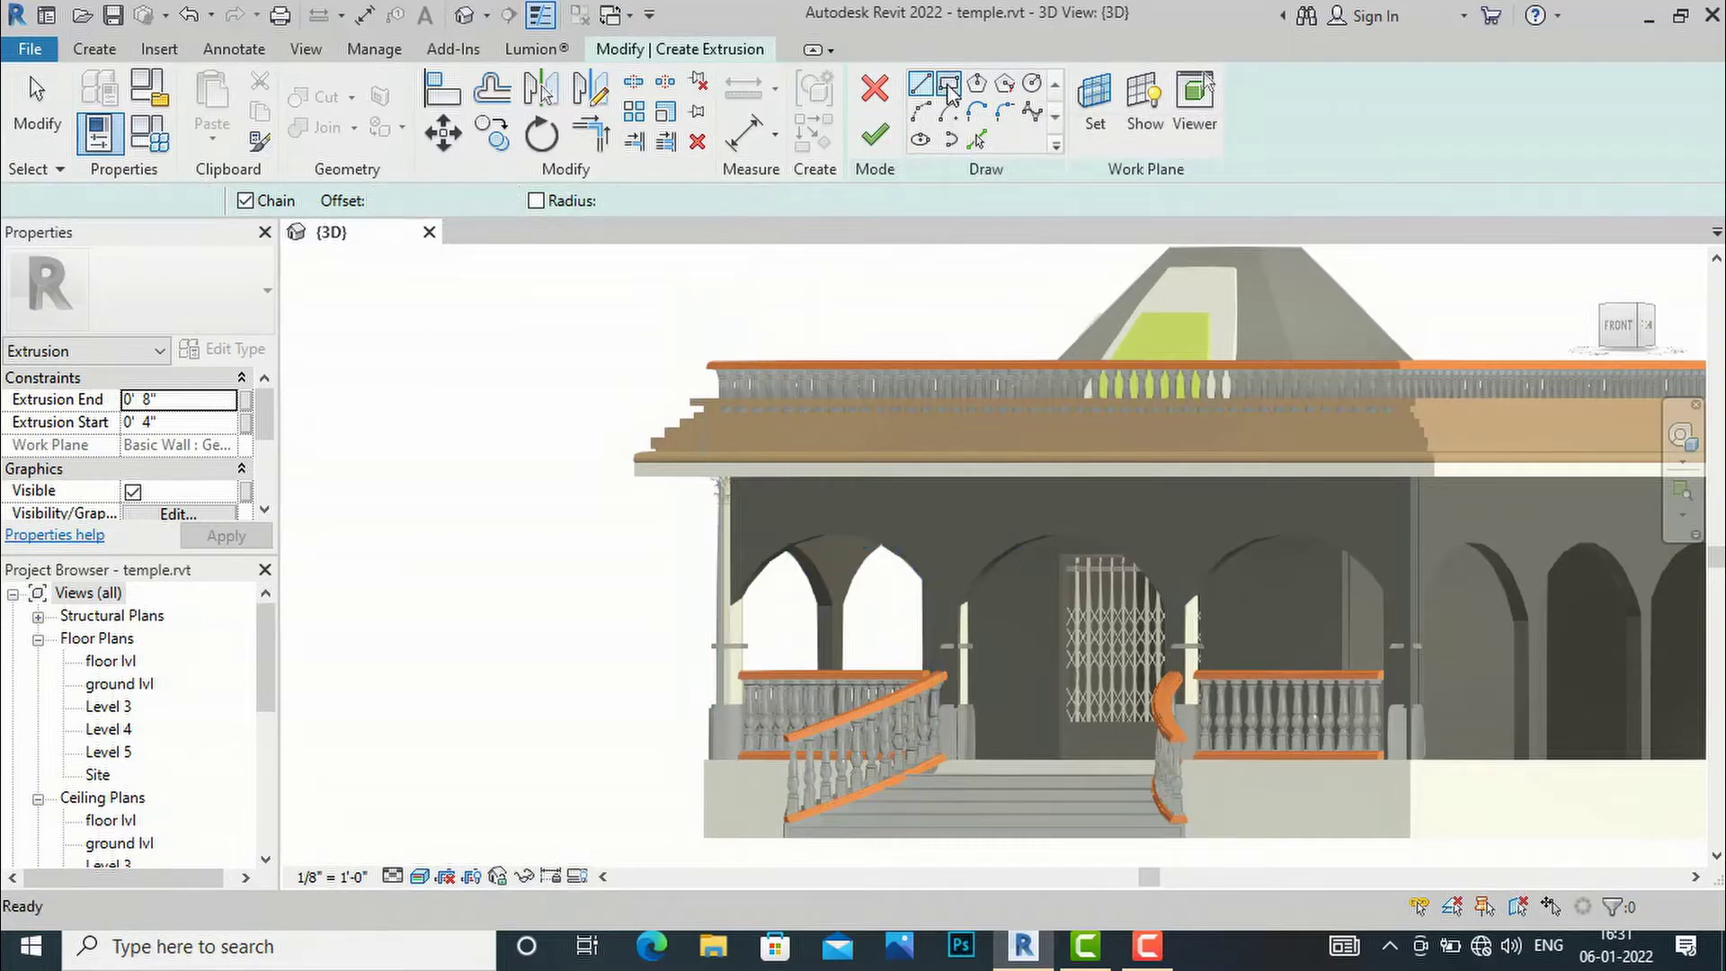
{"action": "scroll", "coordinate": [885, 512], "scroll_direction": "up", "scroll_amount": 5}
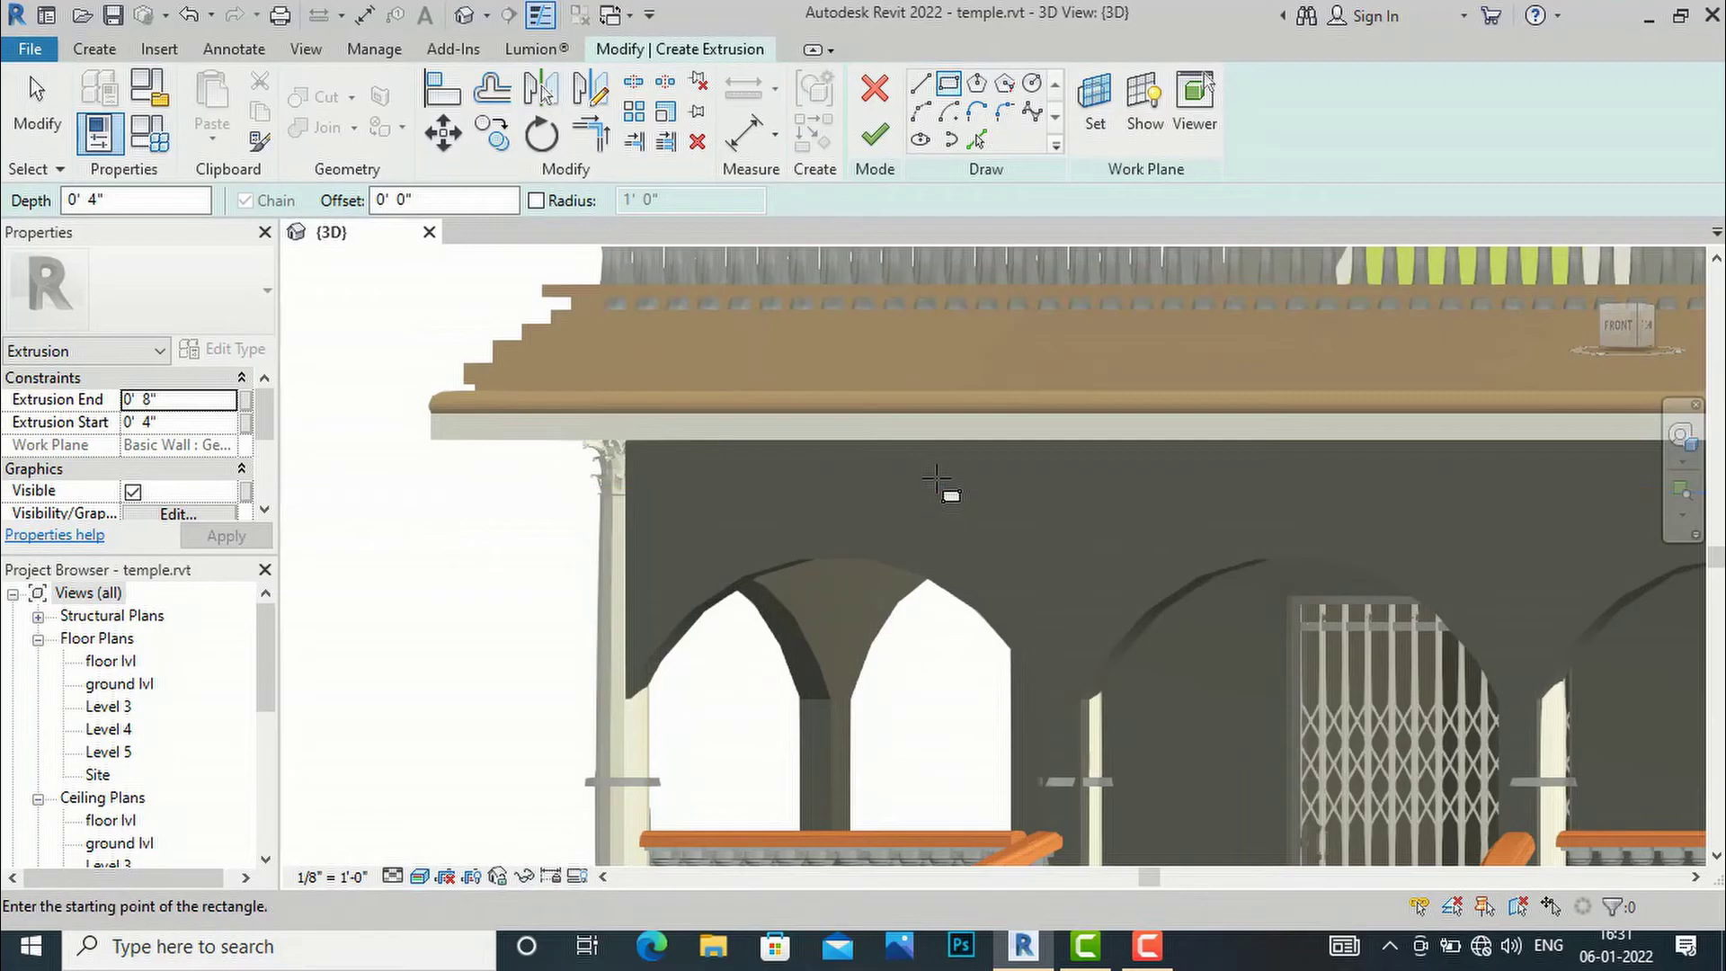
{"action": "left_click", "coordinate": [936, 479]}
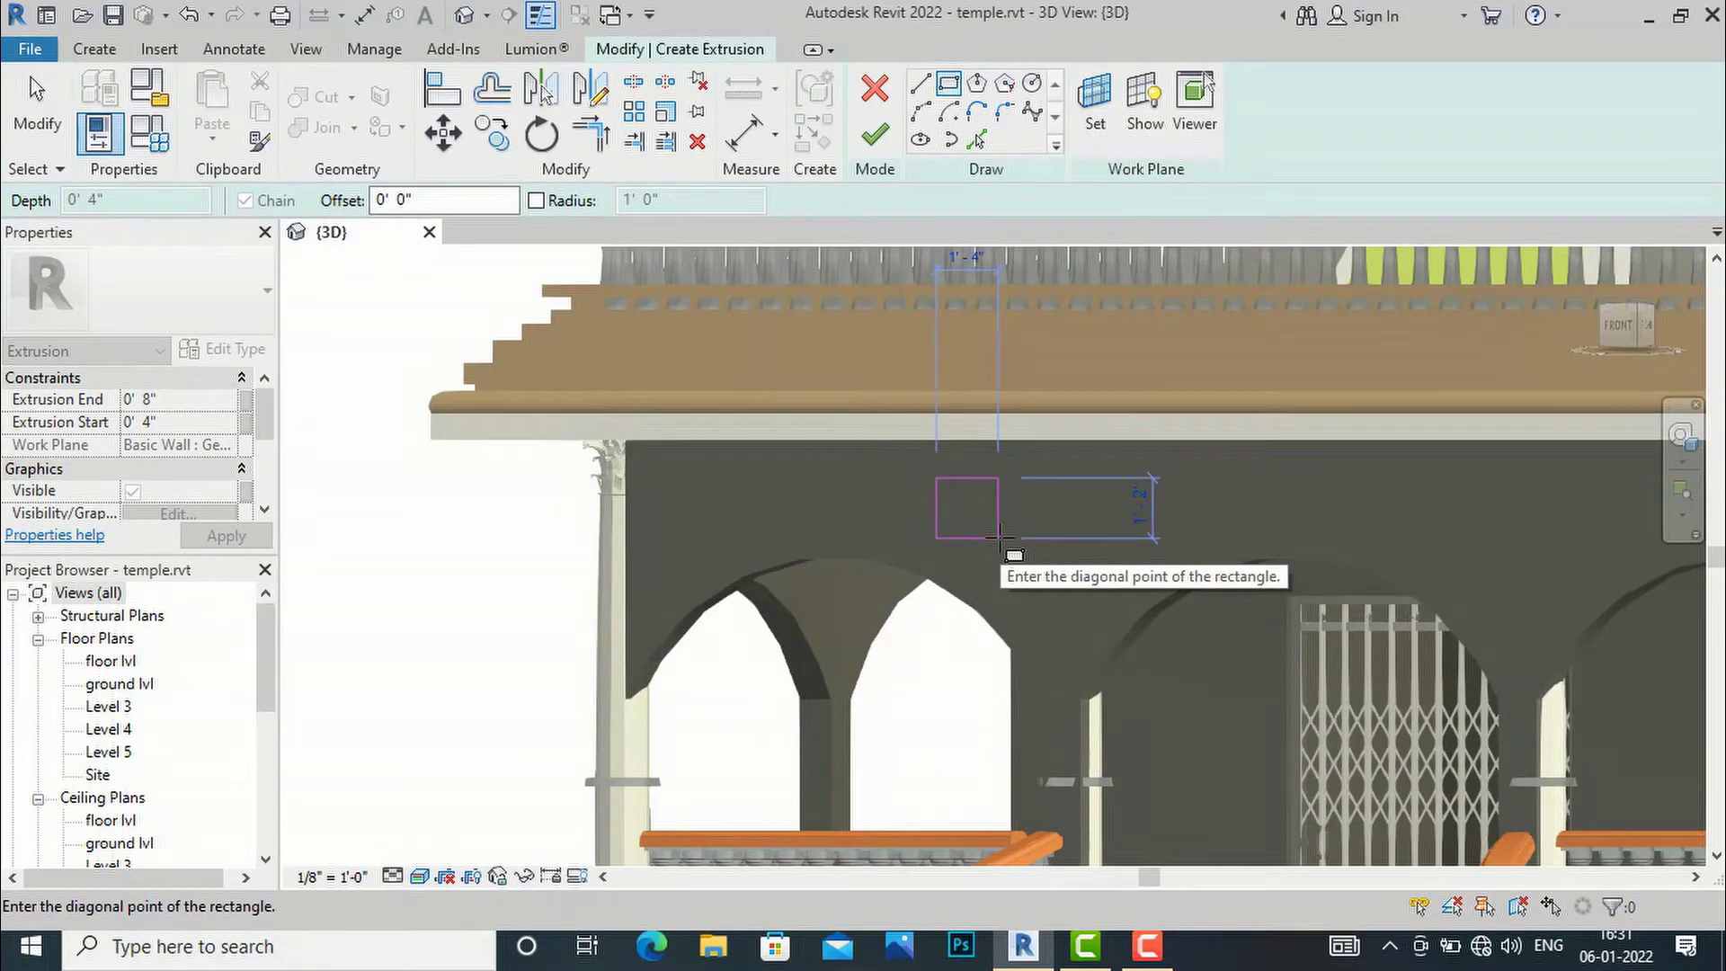
{"action": "scroll", "coordinate": [998, 537], "scroll_direction": "down", "scroll_amount": 1}
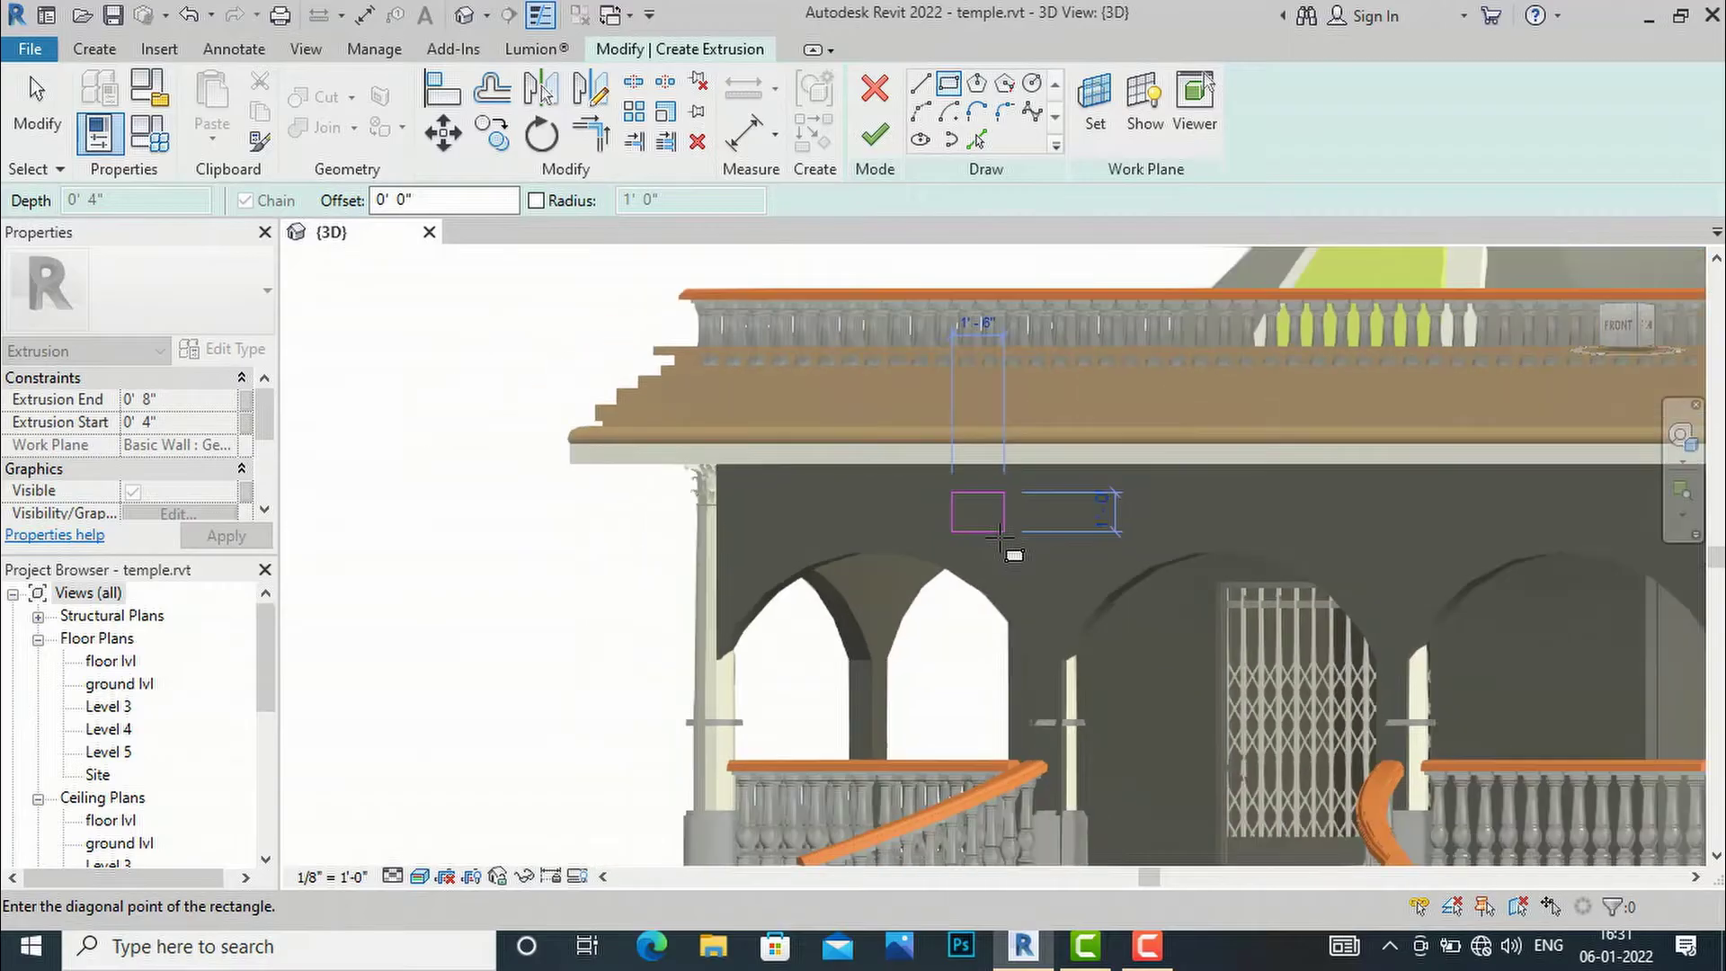
{"action": "left_click", "coordinate": [1052, 531]}
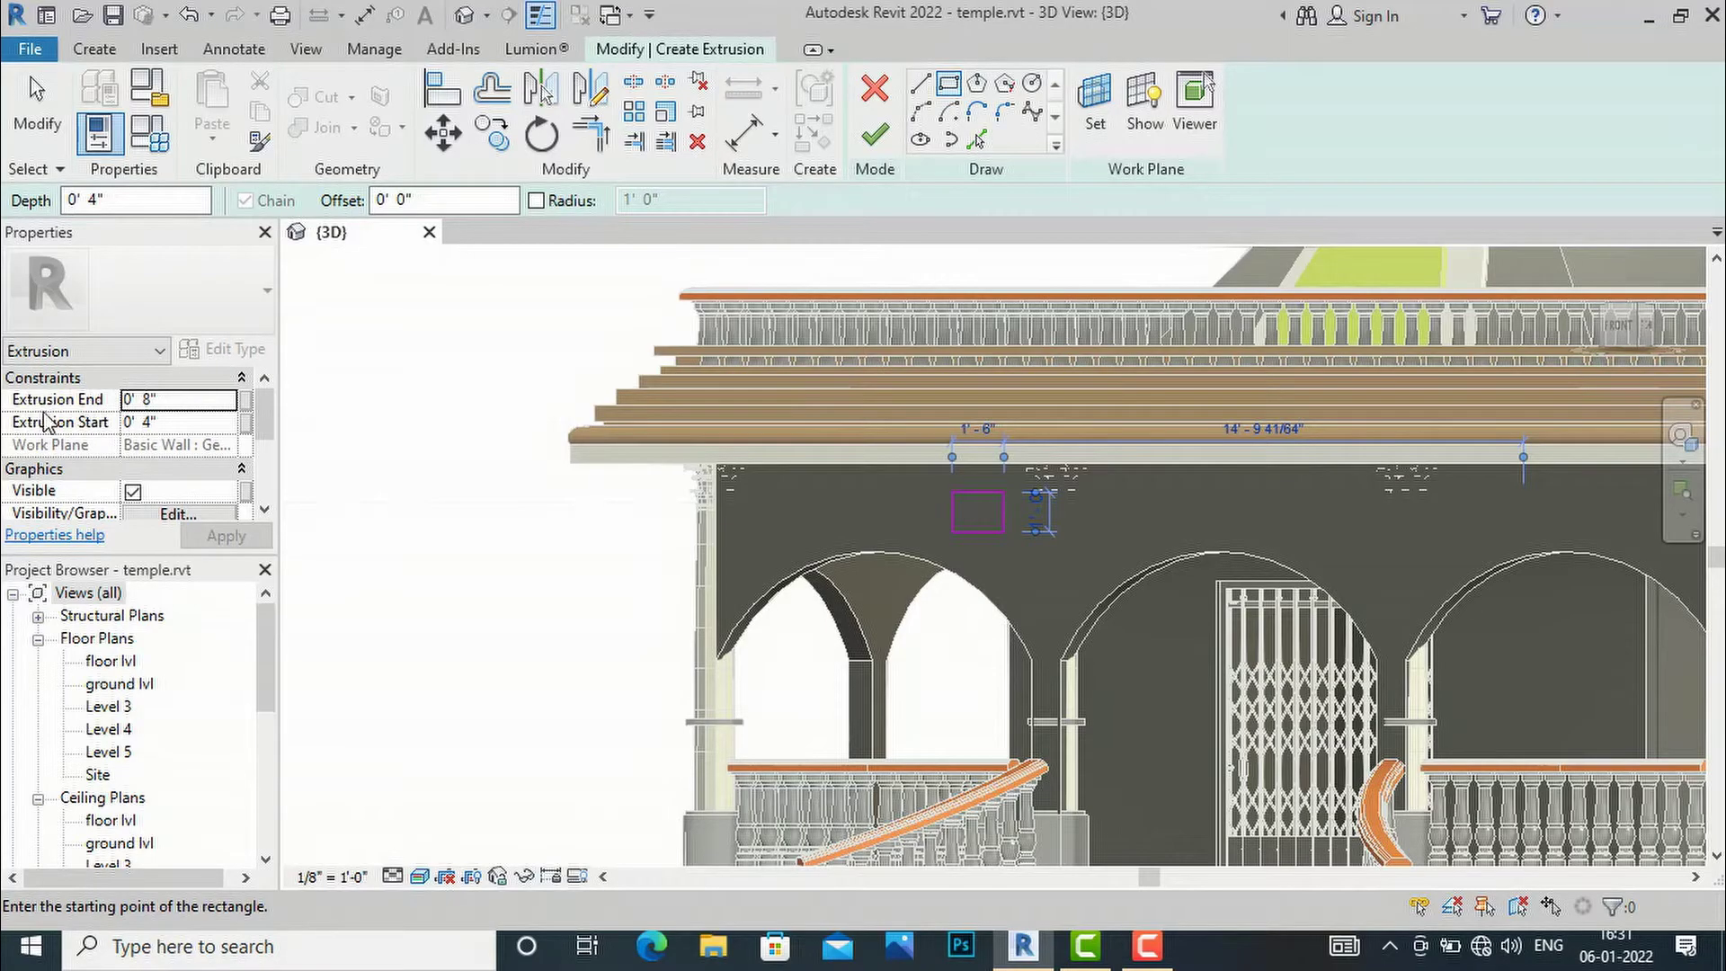
- Set the extrusion start to 0 and the extrusion end to 3', and finish the extrusion
{"action": "left_click", "coordinate": [177, 424]}
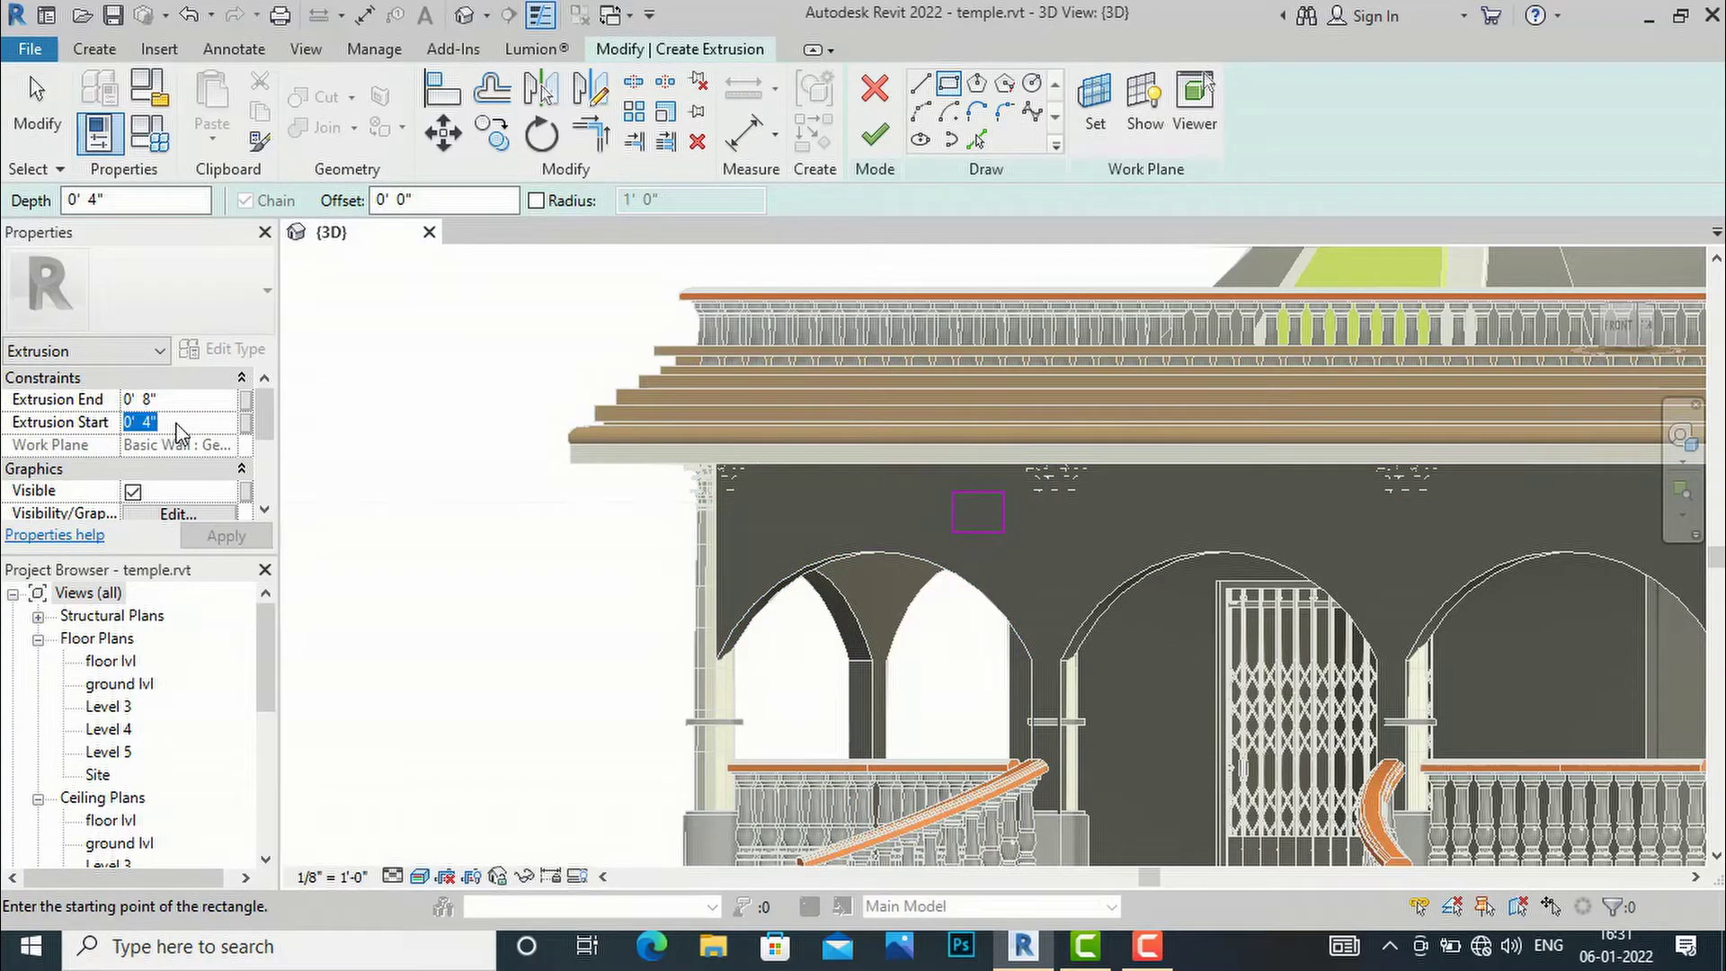
{"action": "type", "text": "0"}
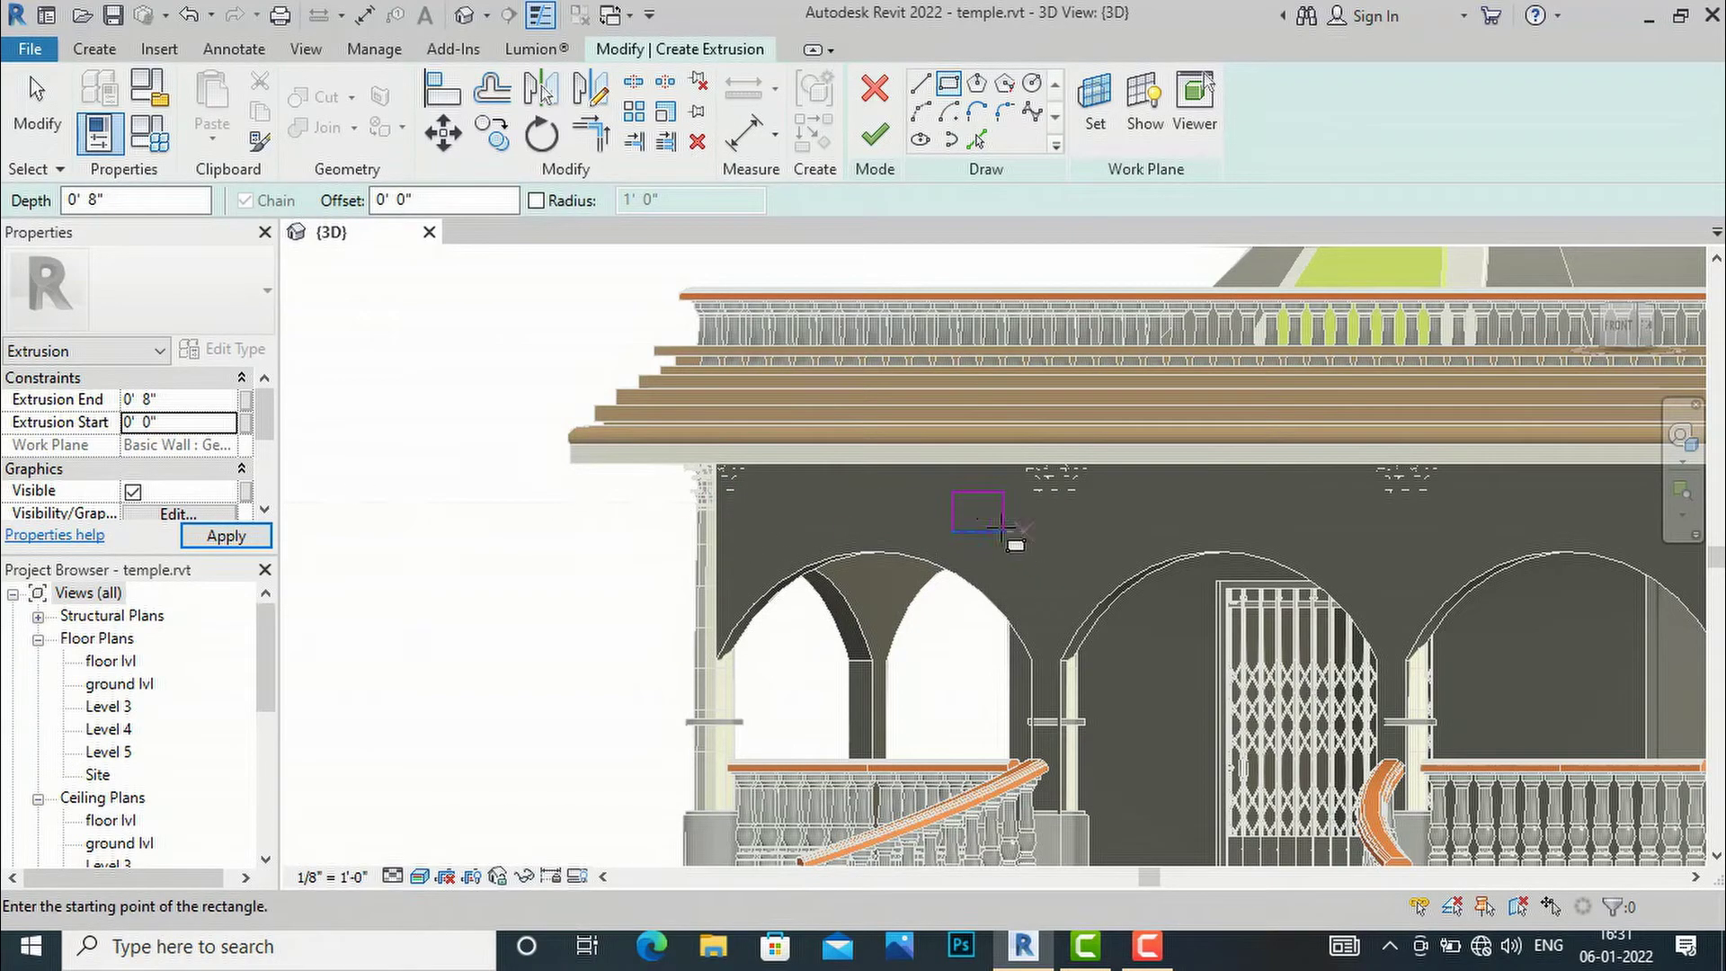
{"action": "left_click", "coordinate": [202, 401]}
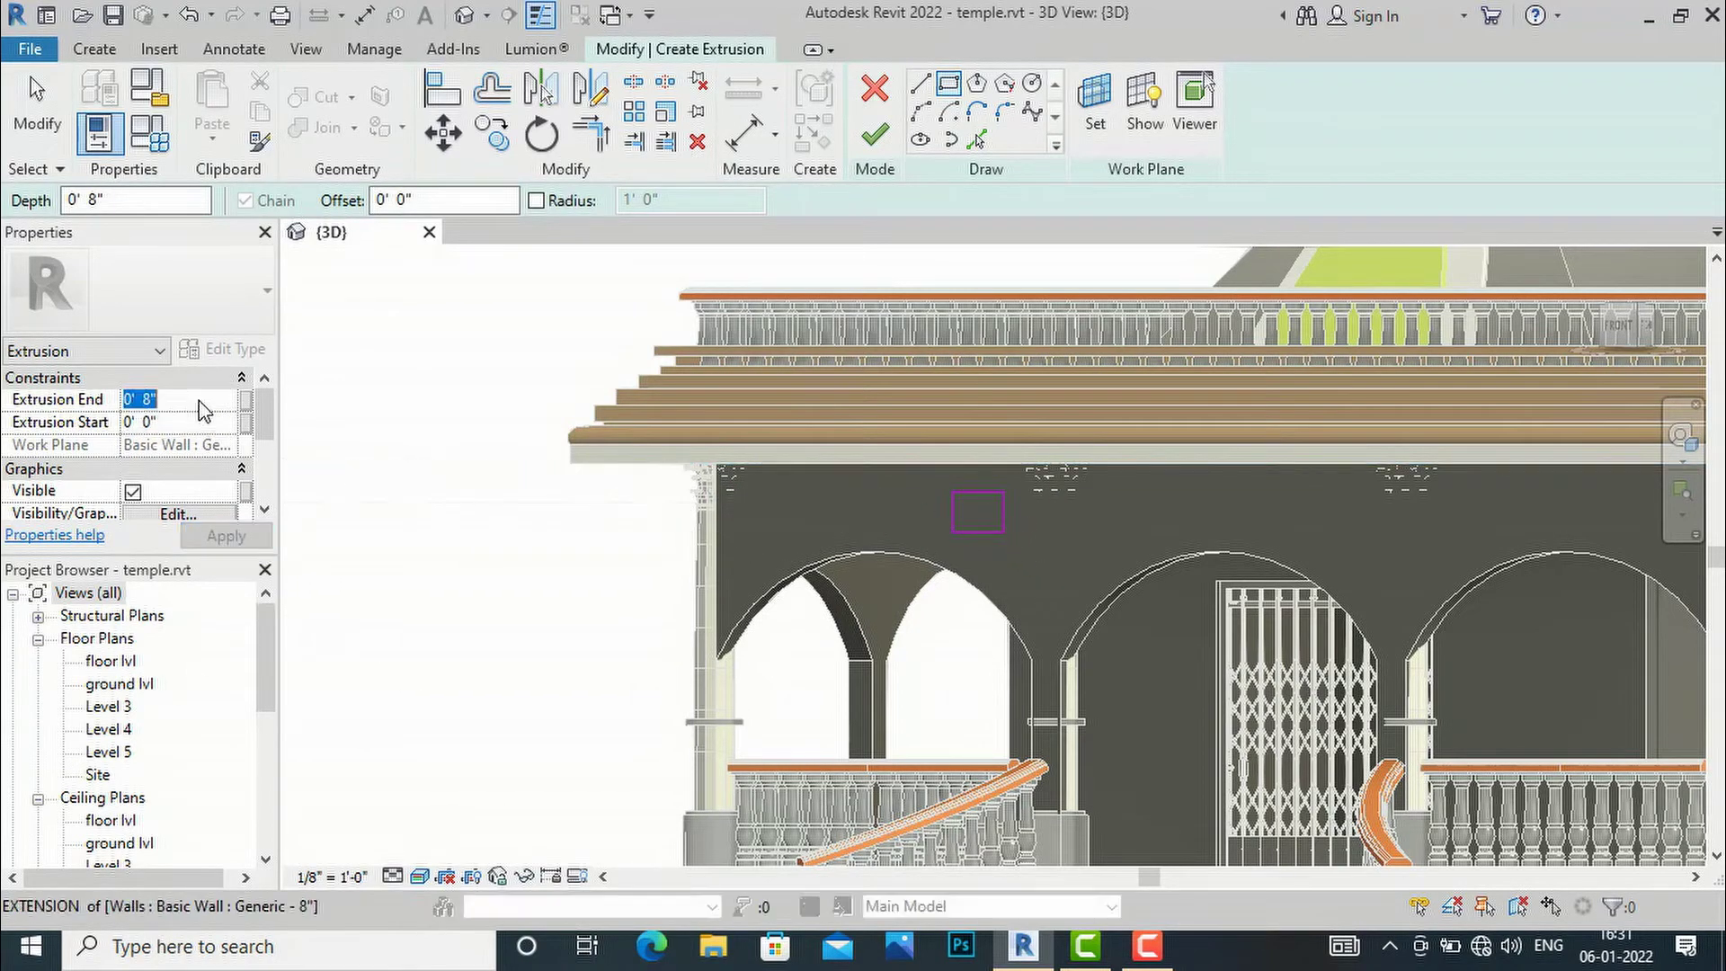
{"action": "type", "text": "3'"}
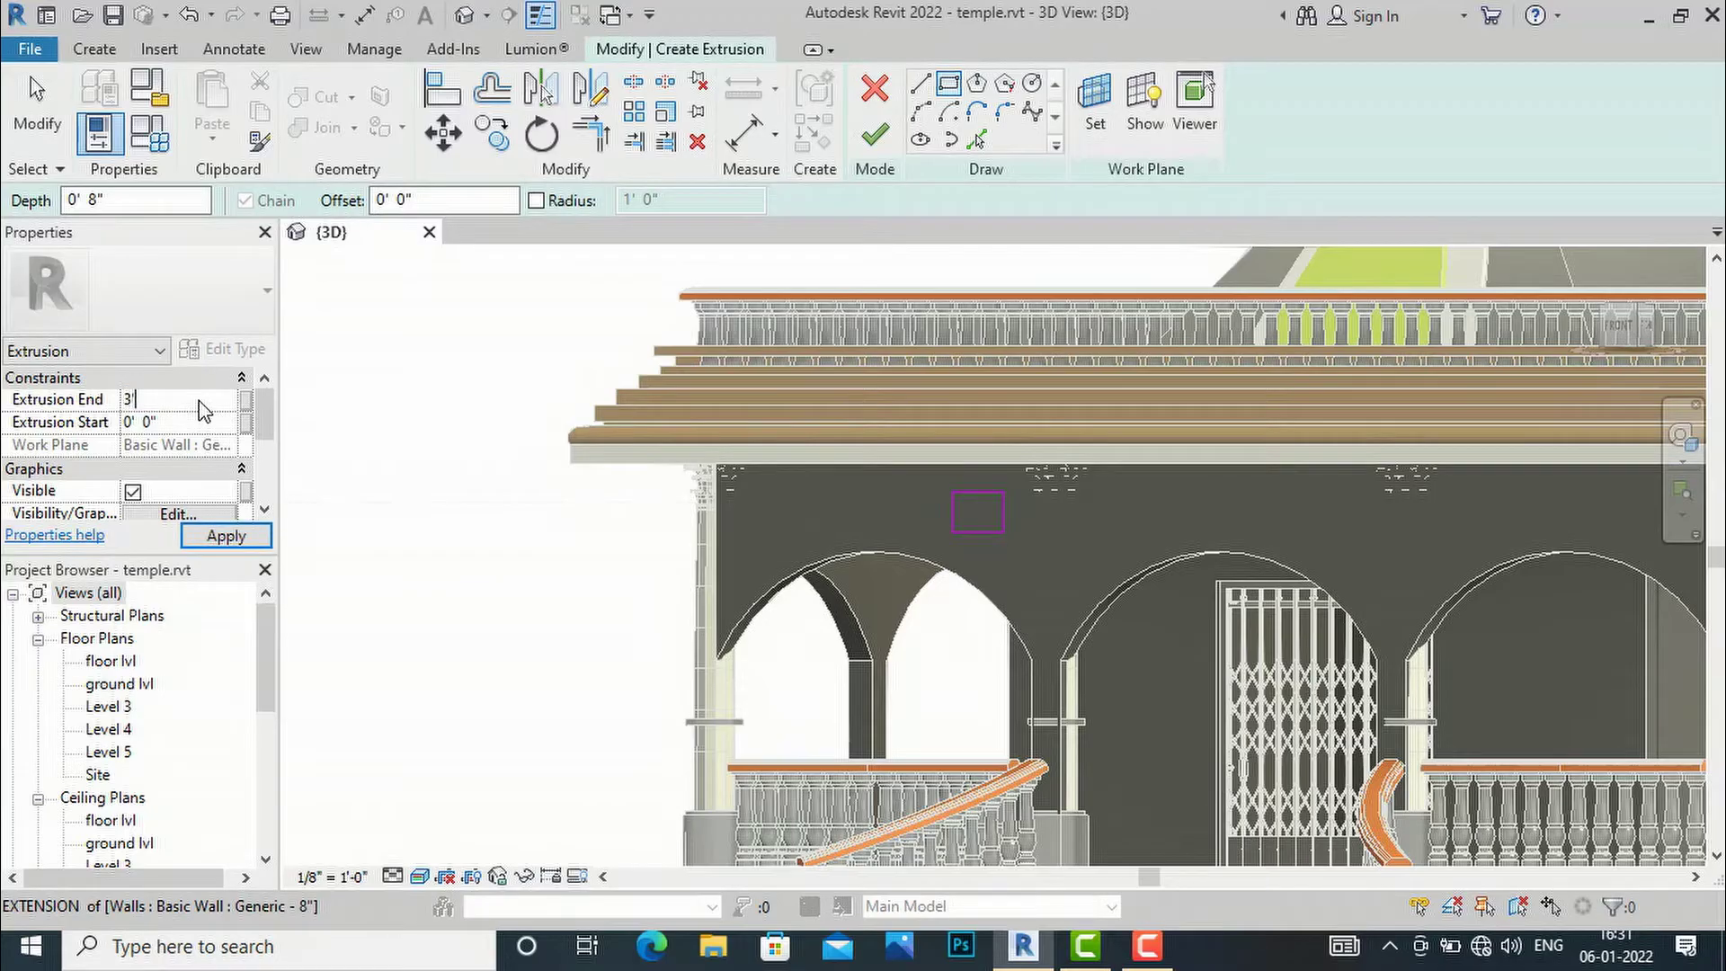
{"action": "scroll", "coordinate": [205, 454], "scroll_direction": "down", "scroll_amount": 3}
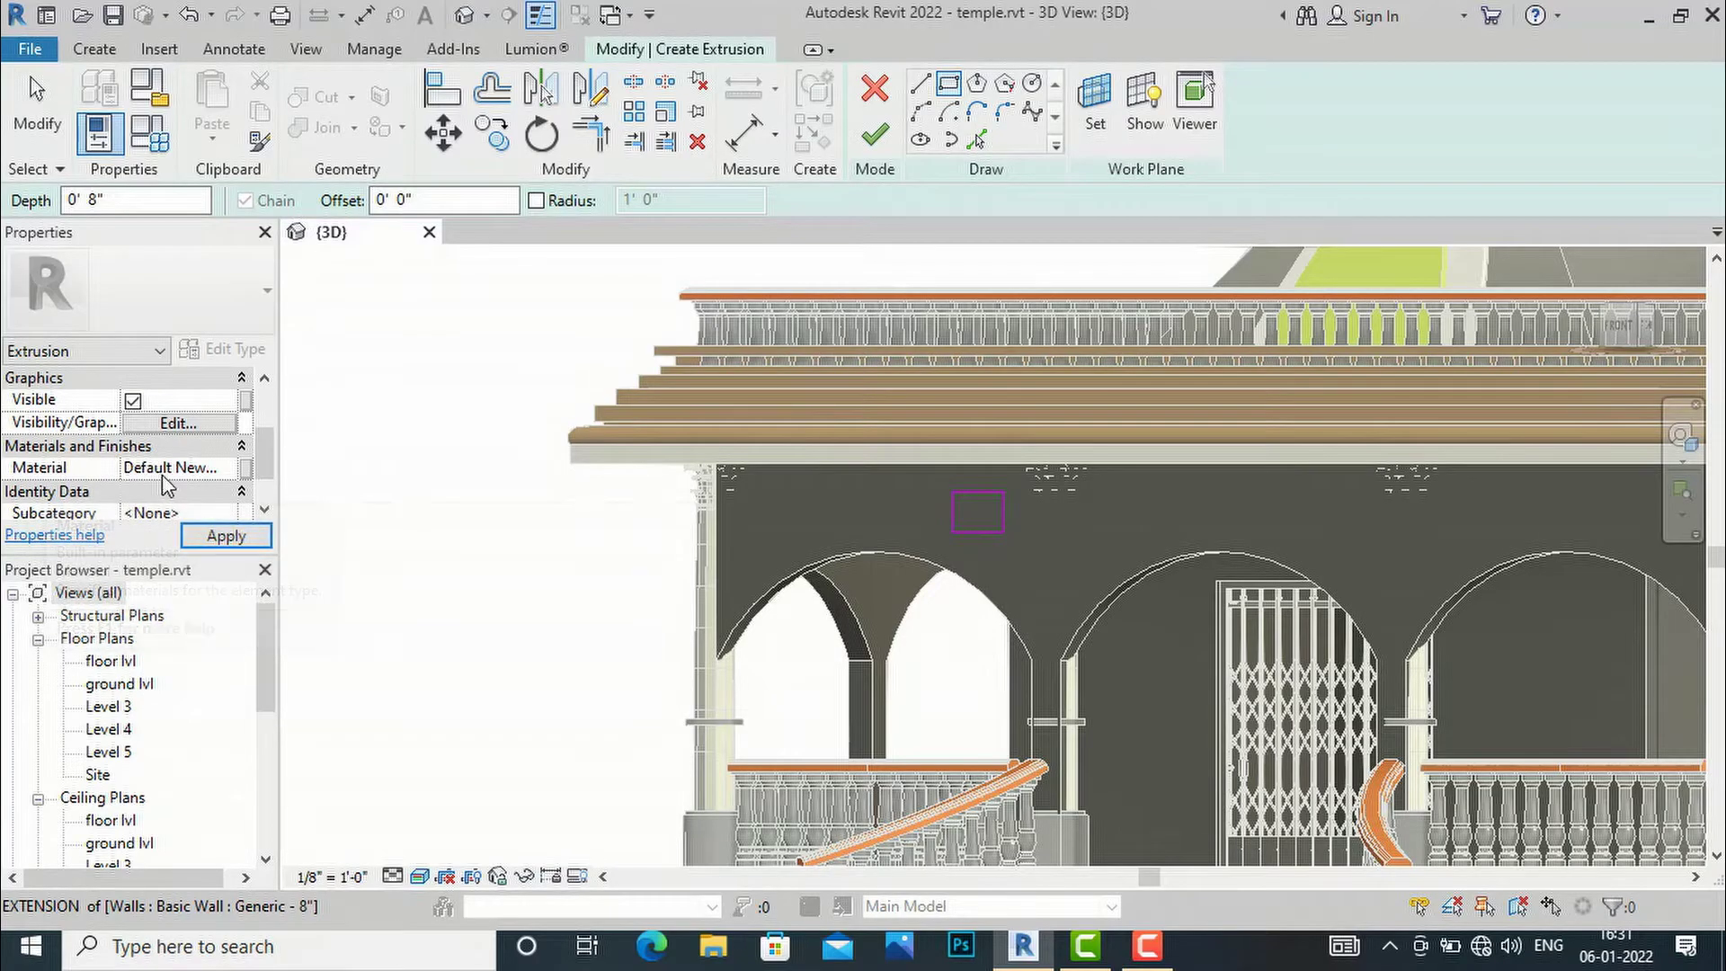
{"action": "left_click", "coordinate": [241, 540]}
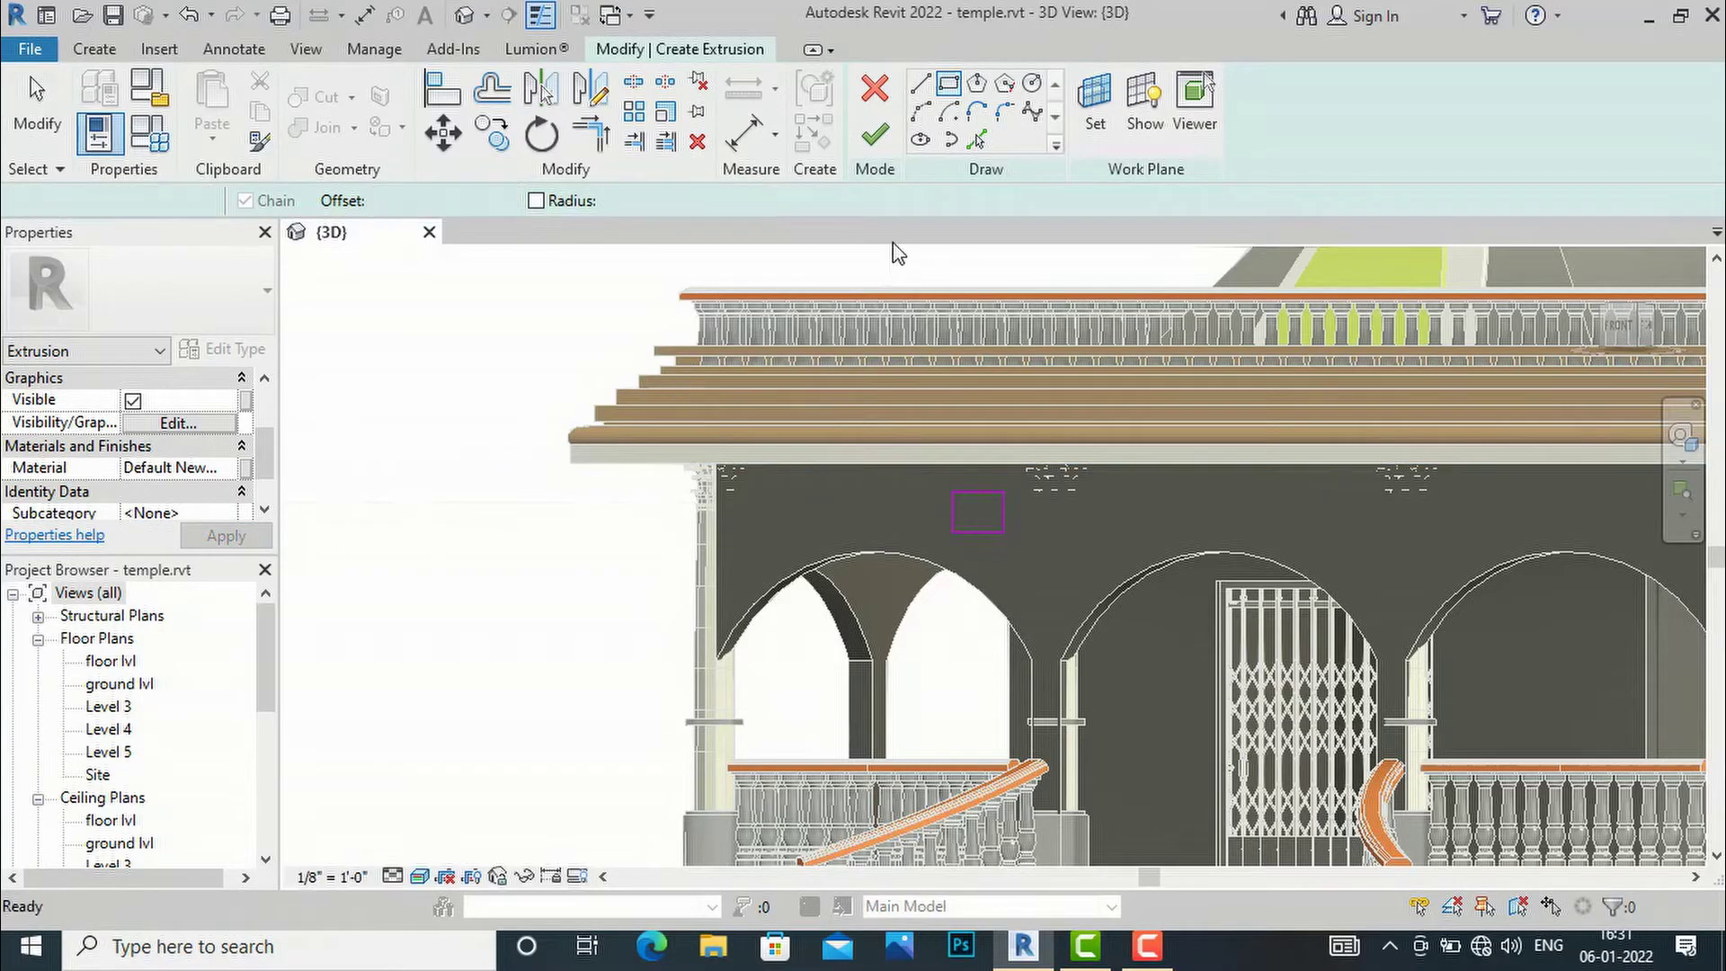
{"action": "left_click", "coordinate": [868, 142]}
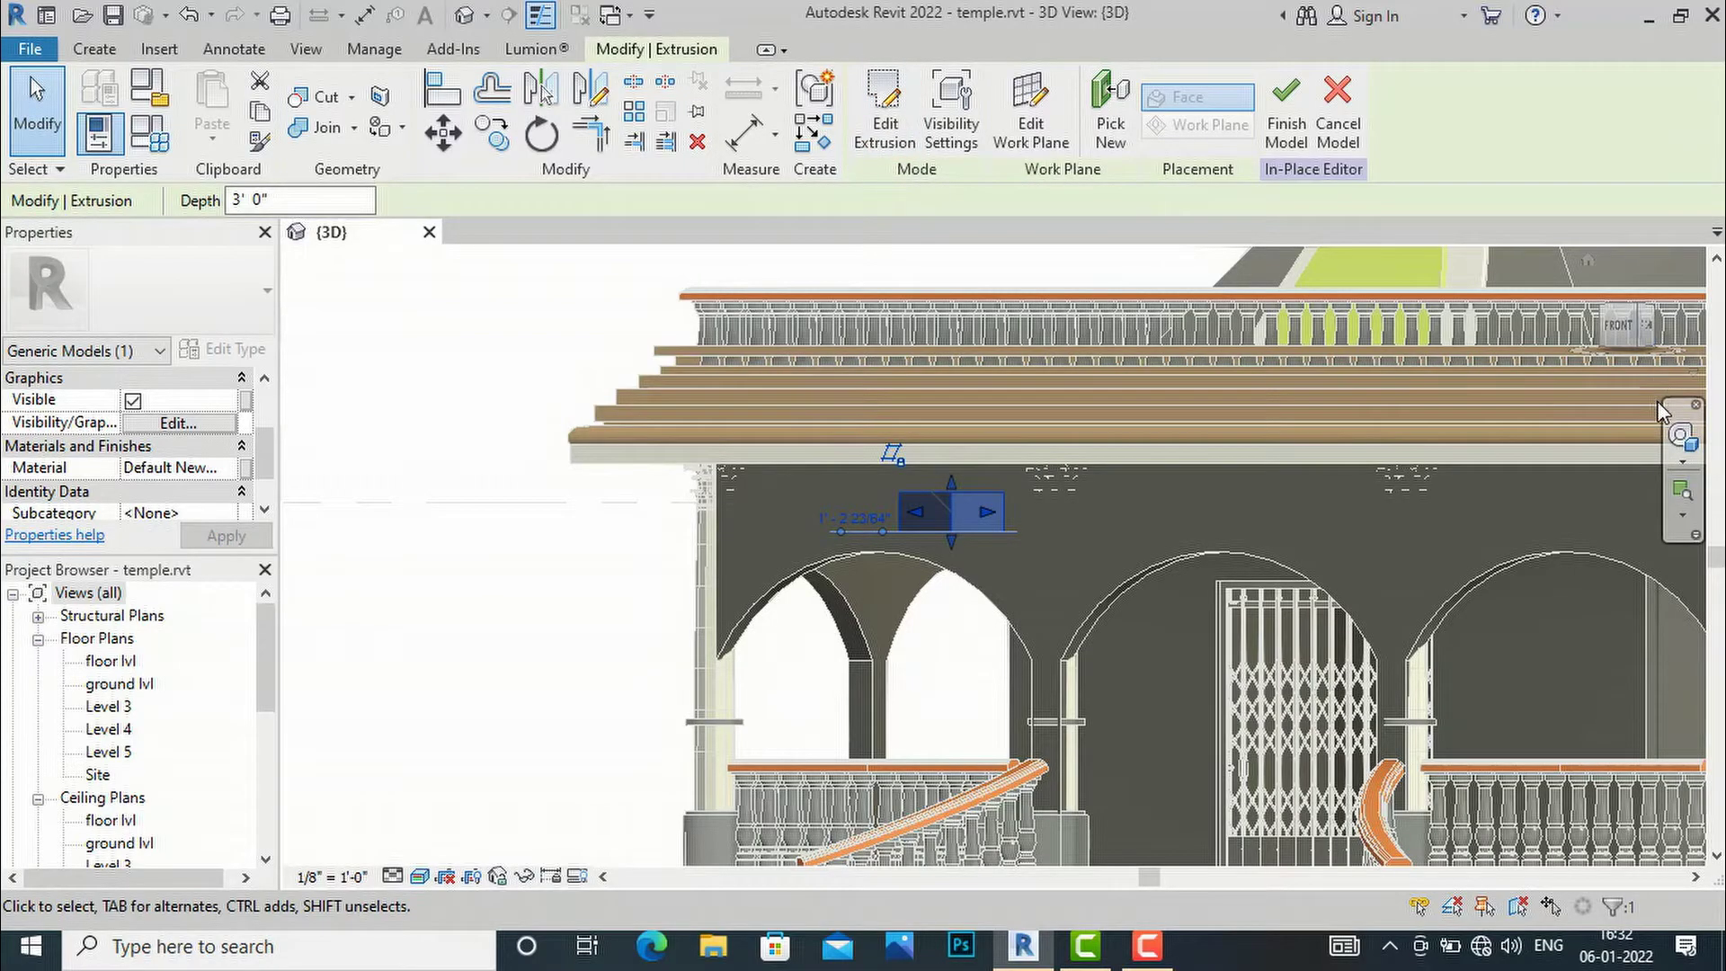
- Create a new material for the extruded block in the Material Browser
{"action": "left_click_drag", "start_coordinate": [1622, 333], "coordinate": [1593, 358]}
{"action": "left_click", "coordinate": [1593, 354]}
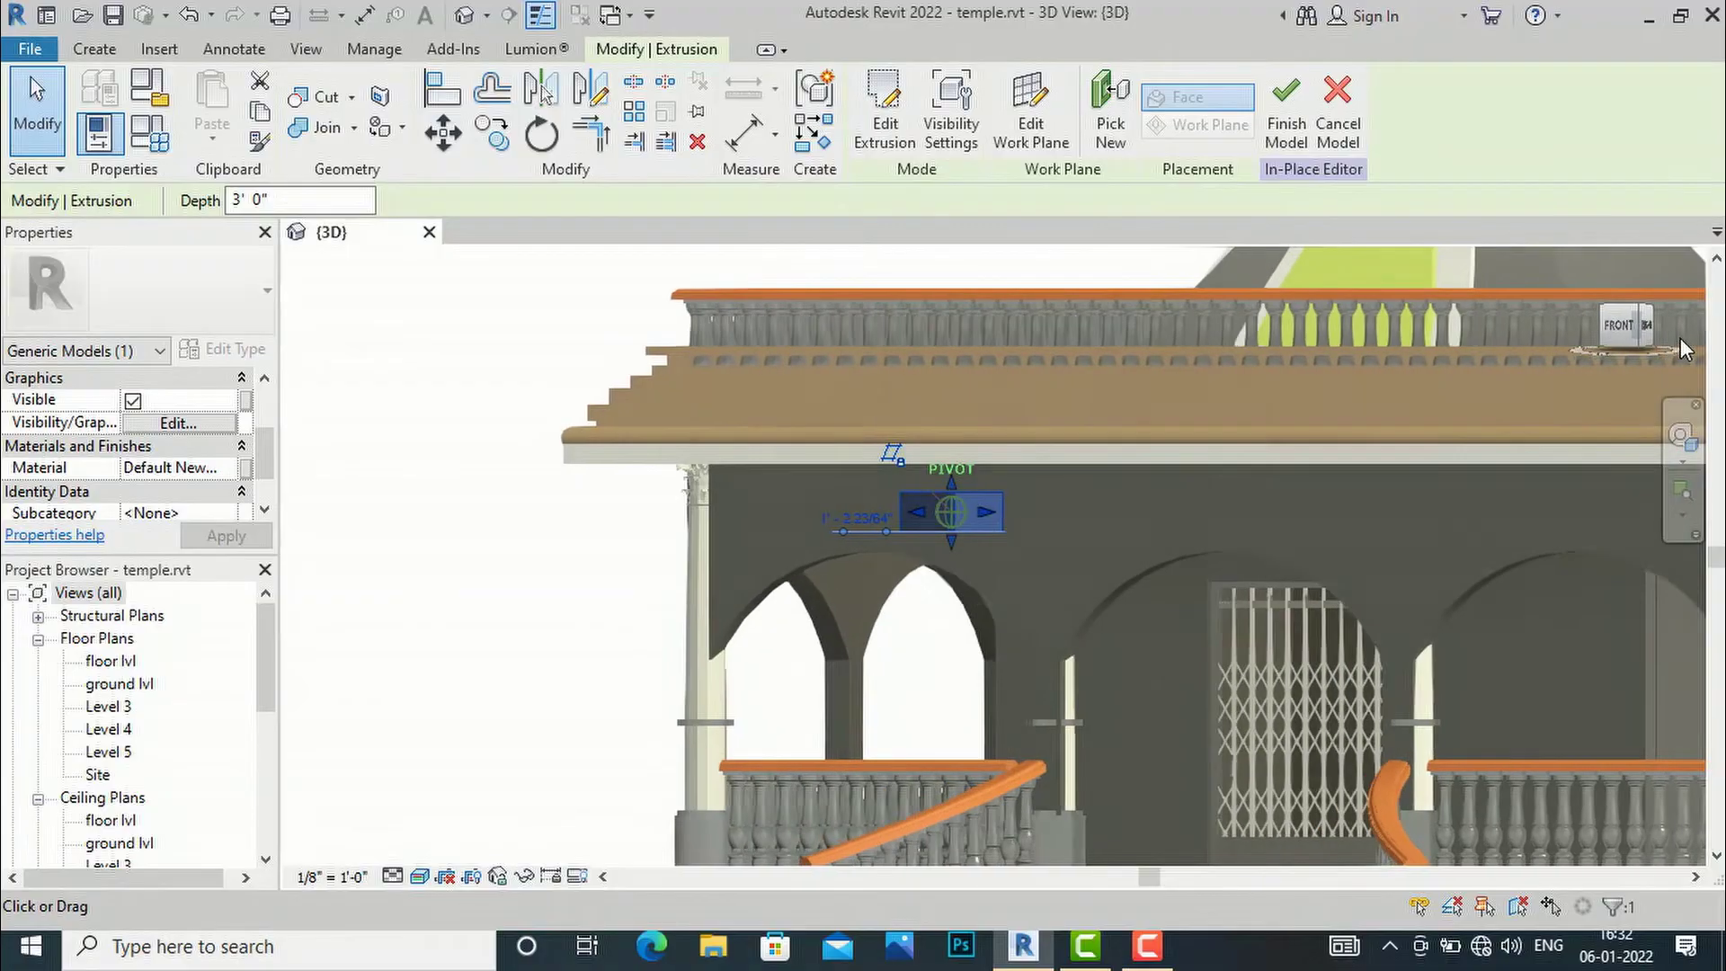
{"action": "left_click", "coordinate": [229, 467]}
{"action": "left_click", "coordinate": [228, 468]}
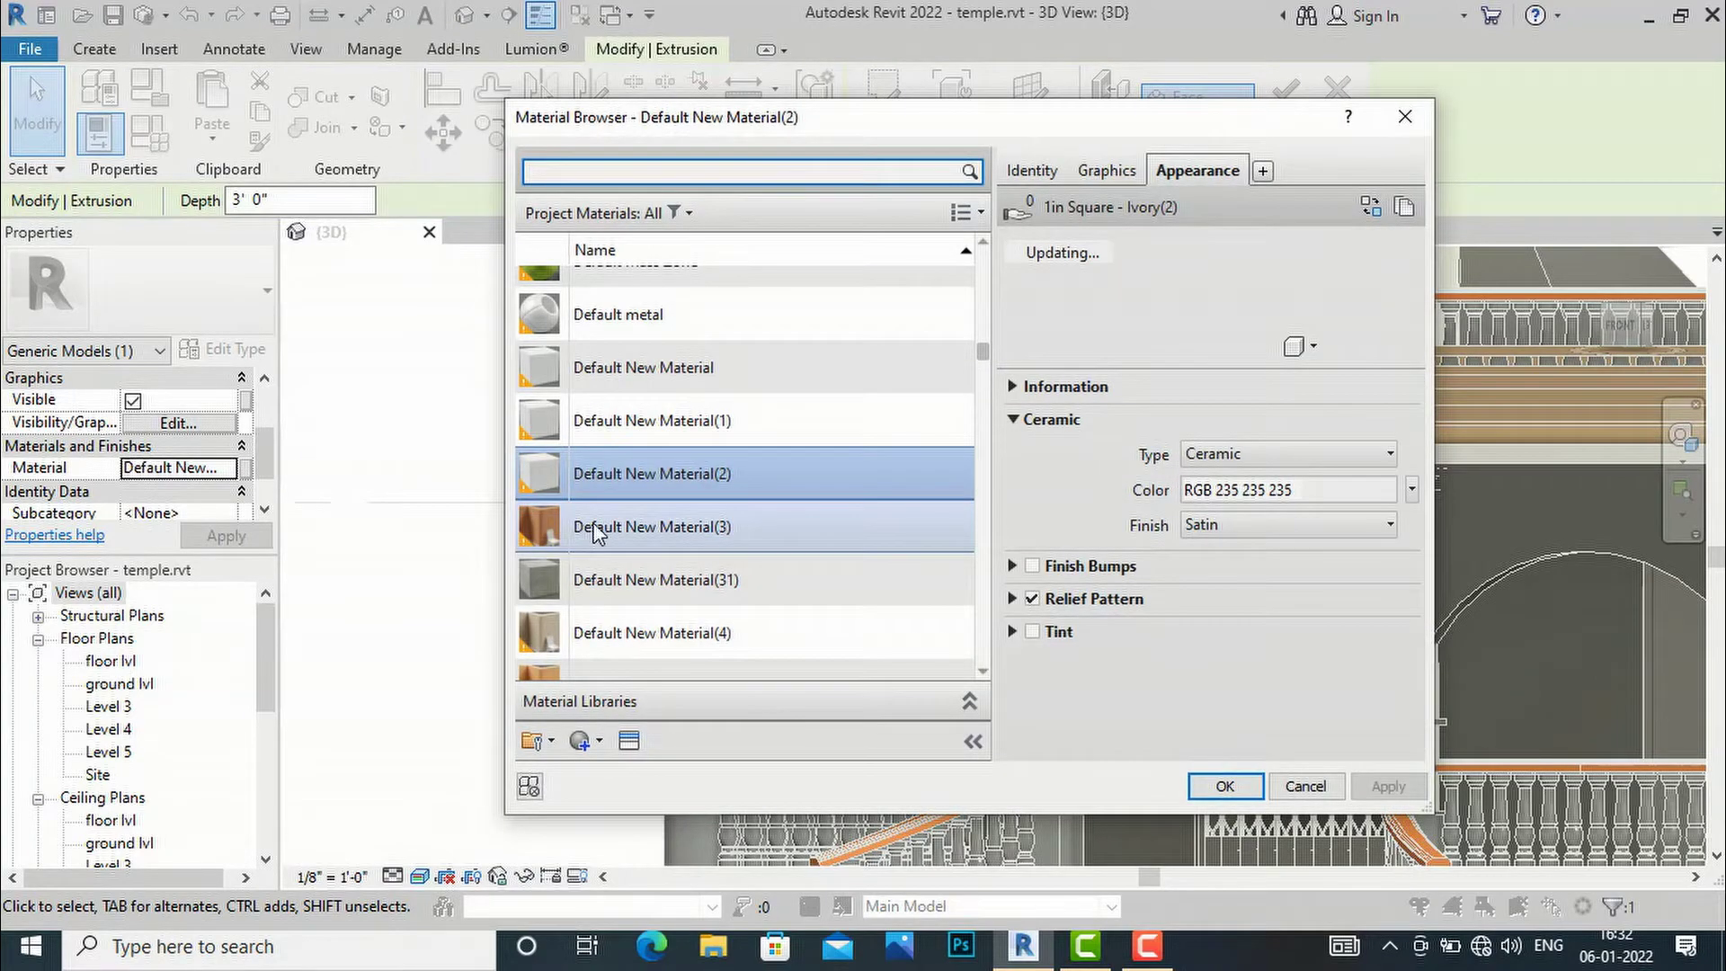
{"action": "left_click", "coordinate": [598, 742]}
{"action": "left_click", "coordinate": [612, 772]}
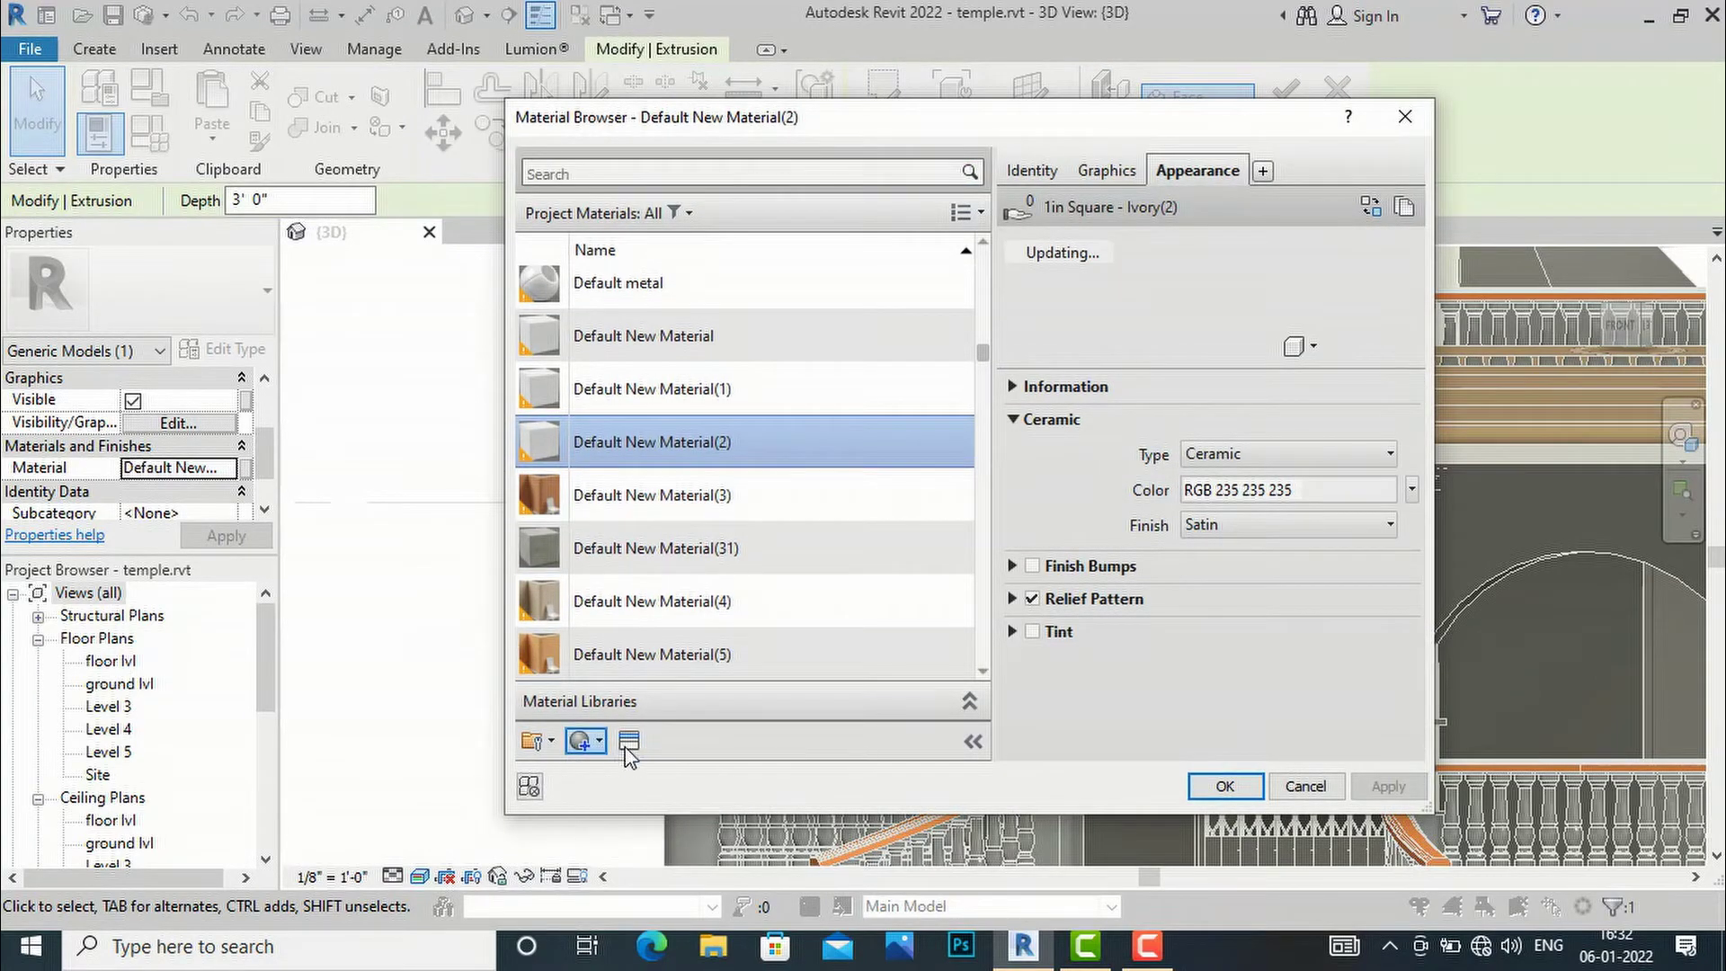
- Search the appearance assets for WOOD for the new material and assign that material to the extruded block
{"action": "left_click", "coordinate": [628, 740]}
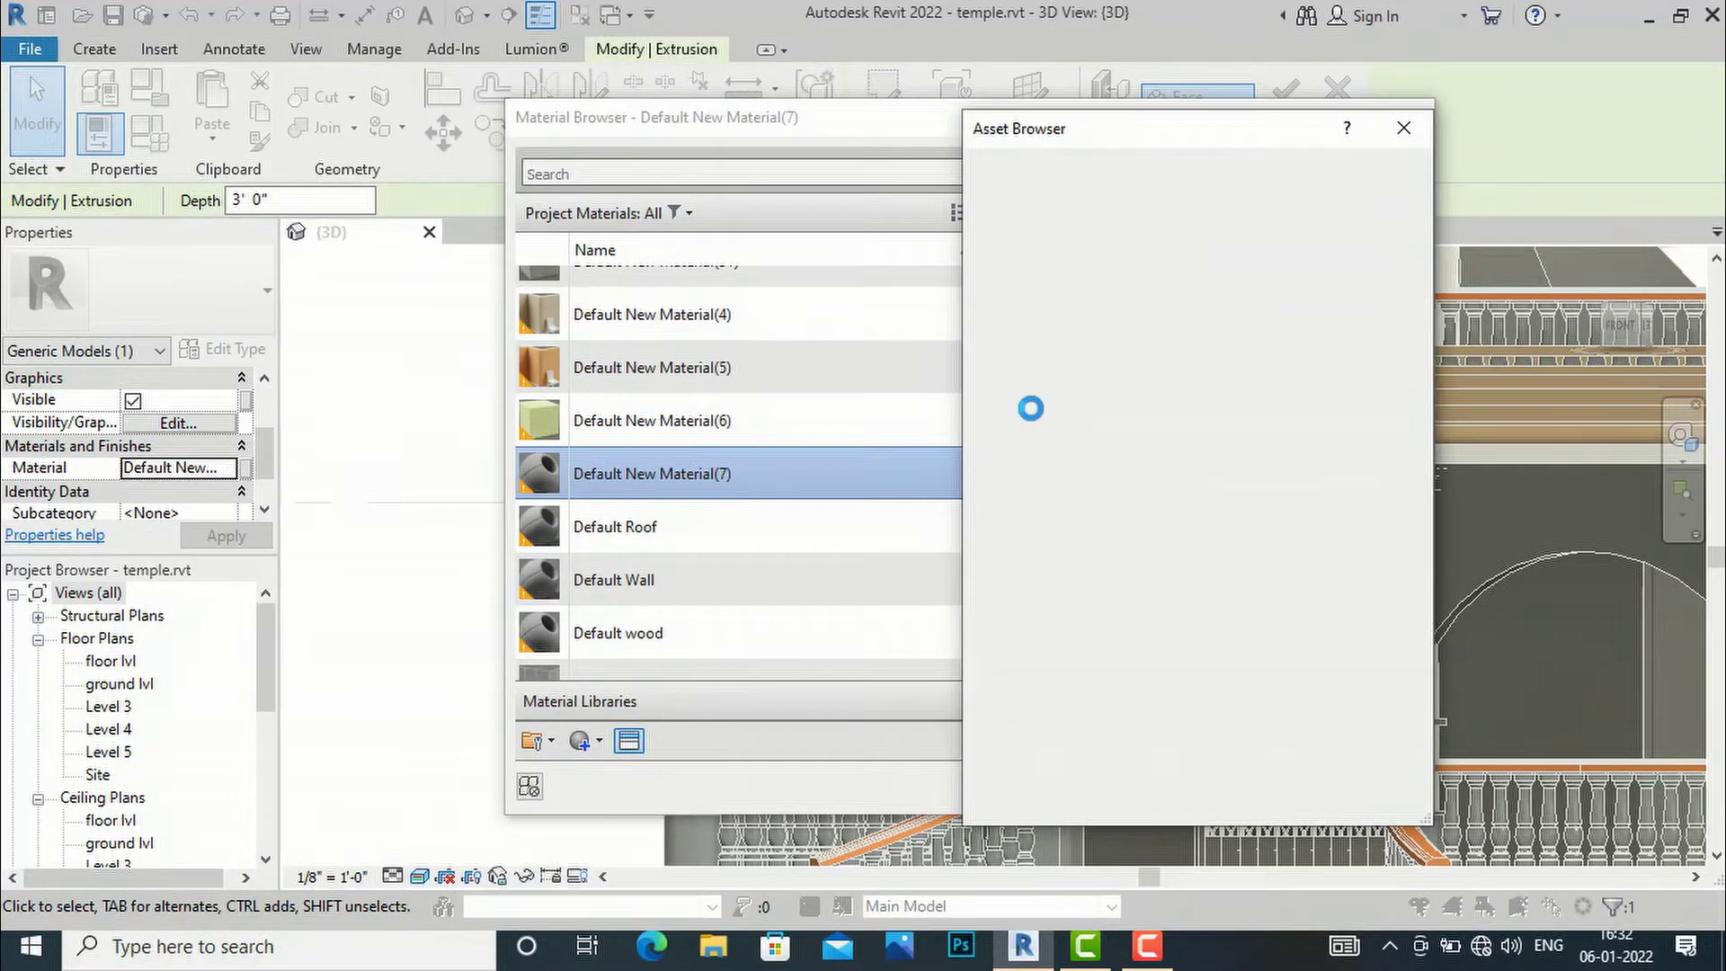
{"action": "left_click", "coordinate": [1060, 173]}
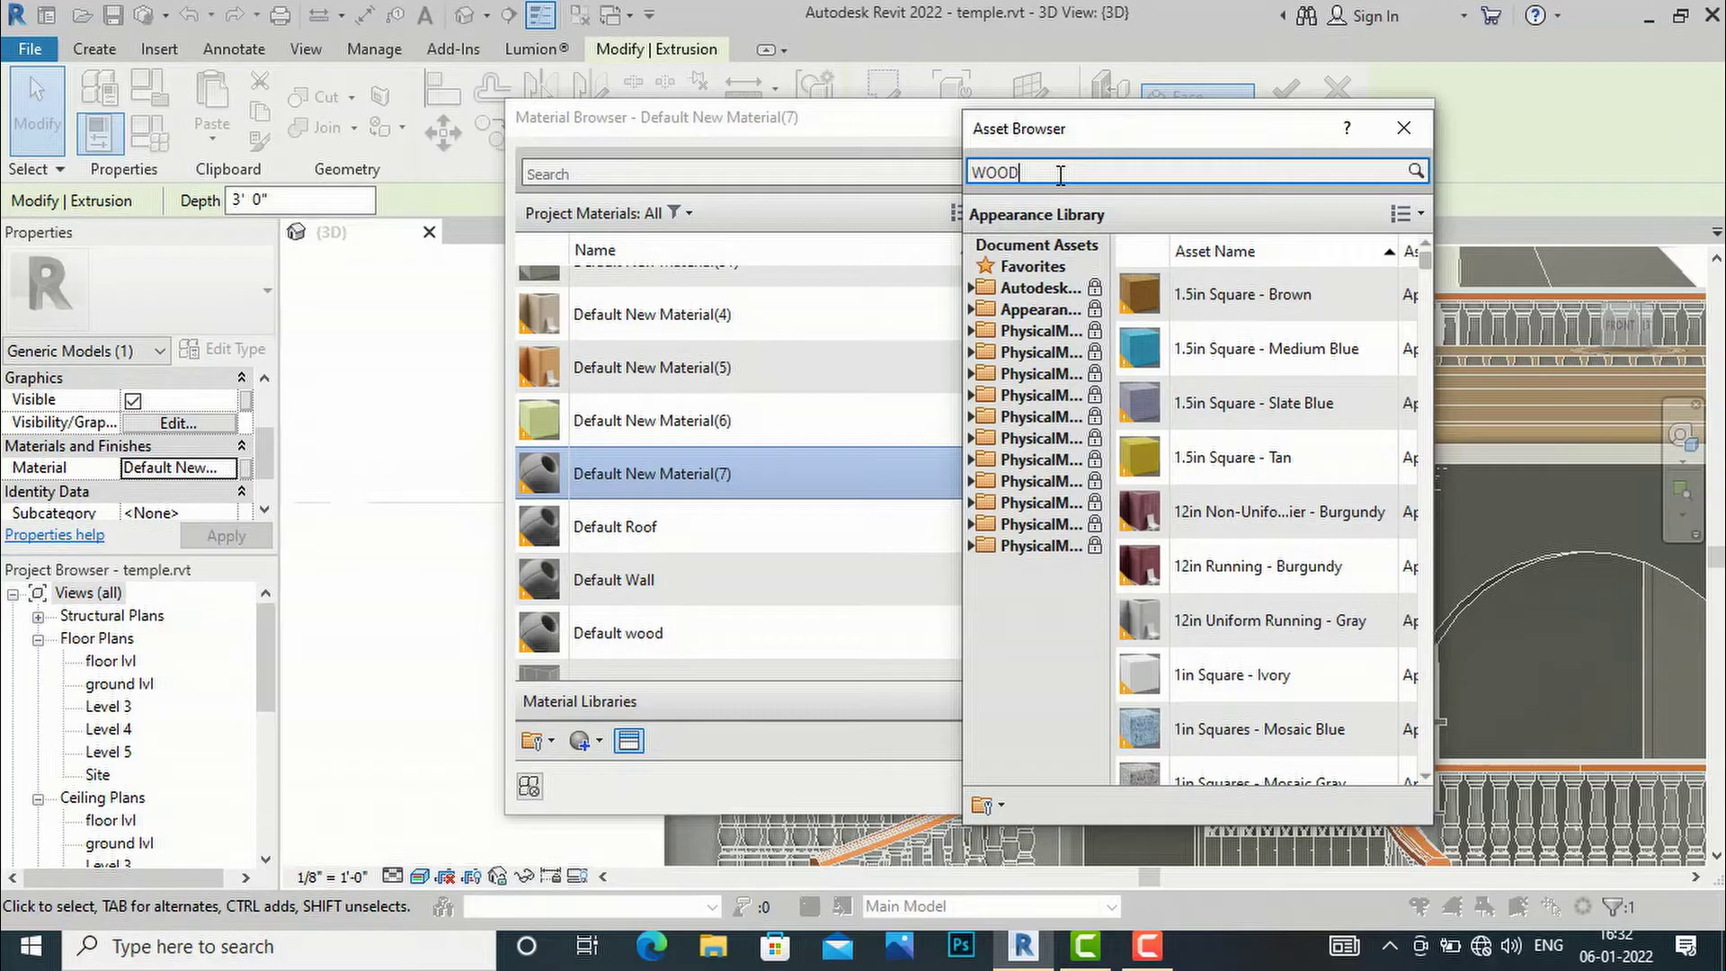
{"action": "type", "text": "WOOD"}
{"action": "key", "text": "Return"}
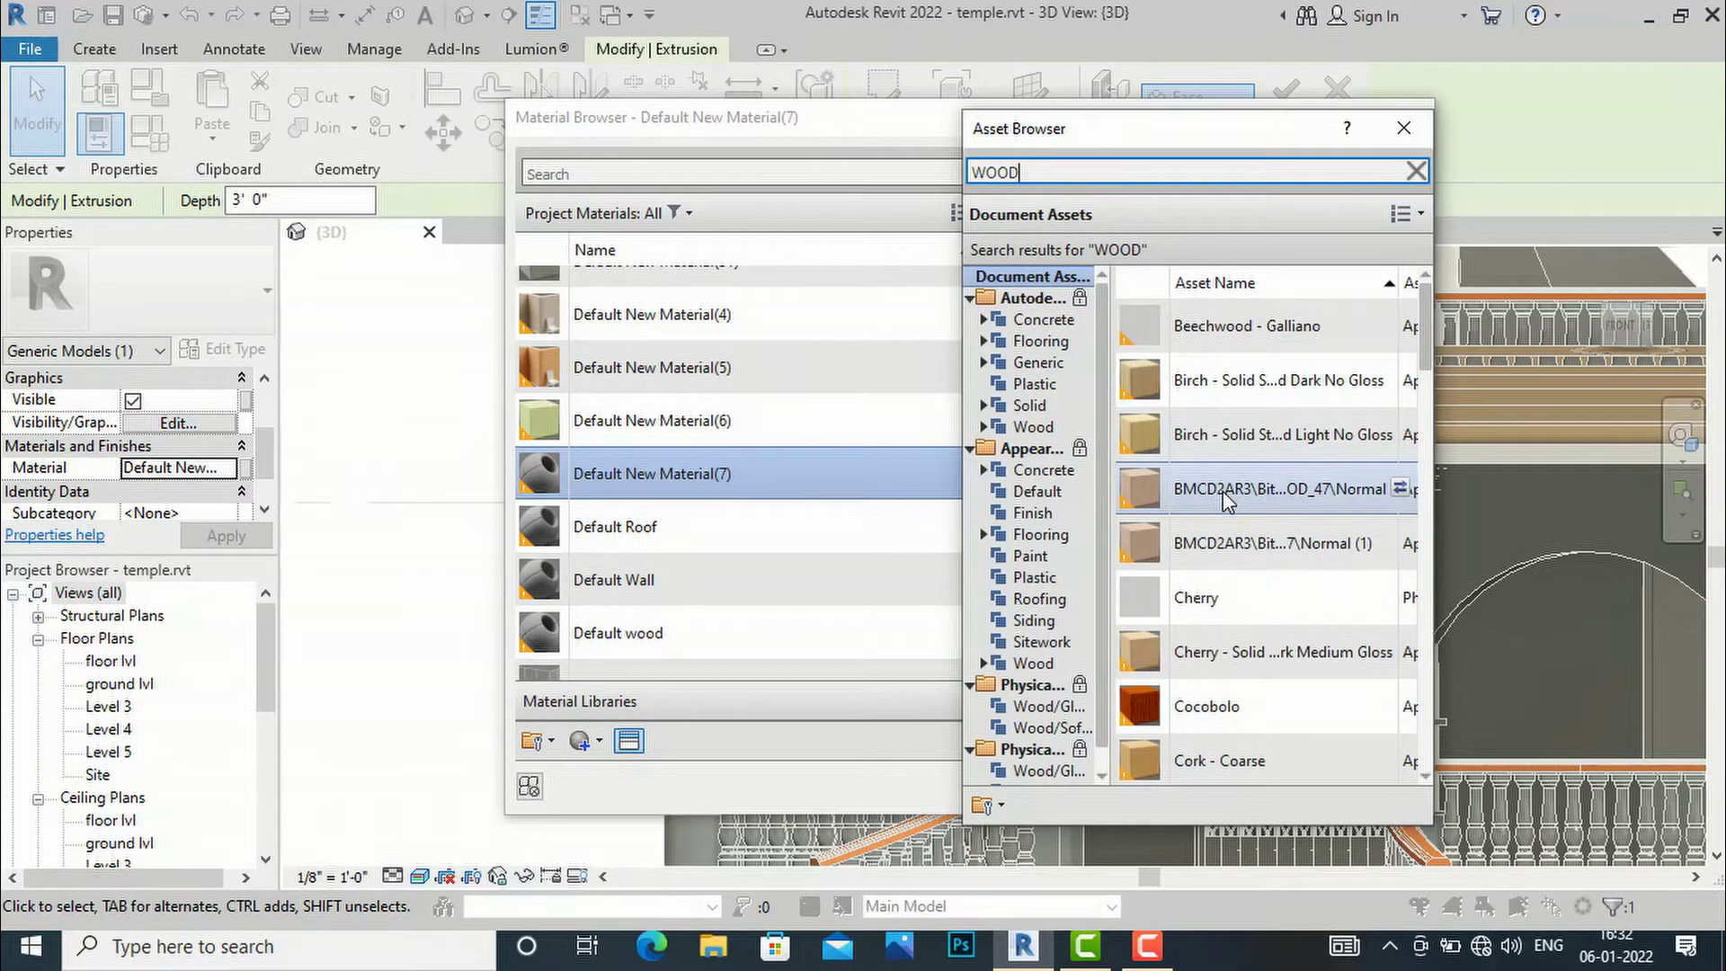
{"action": "left_click", "coordinate": [1416, 171]}
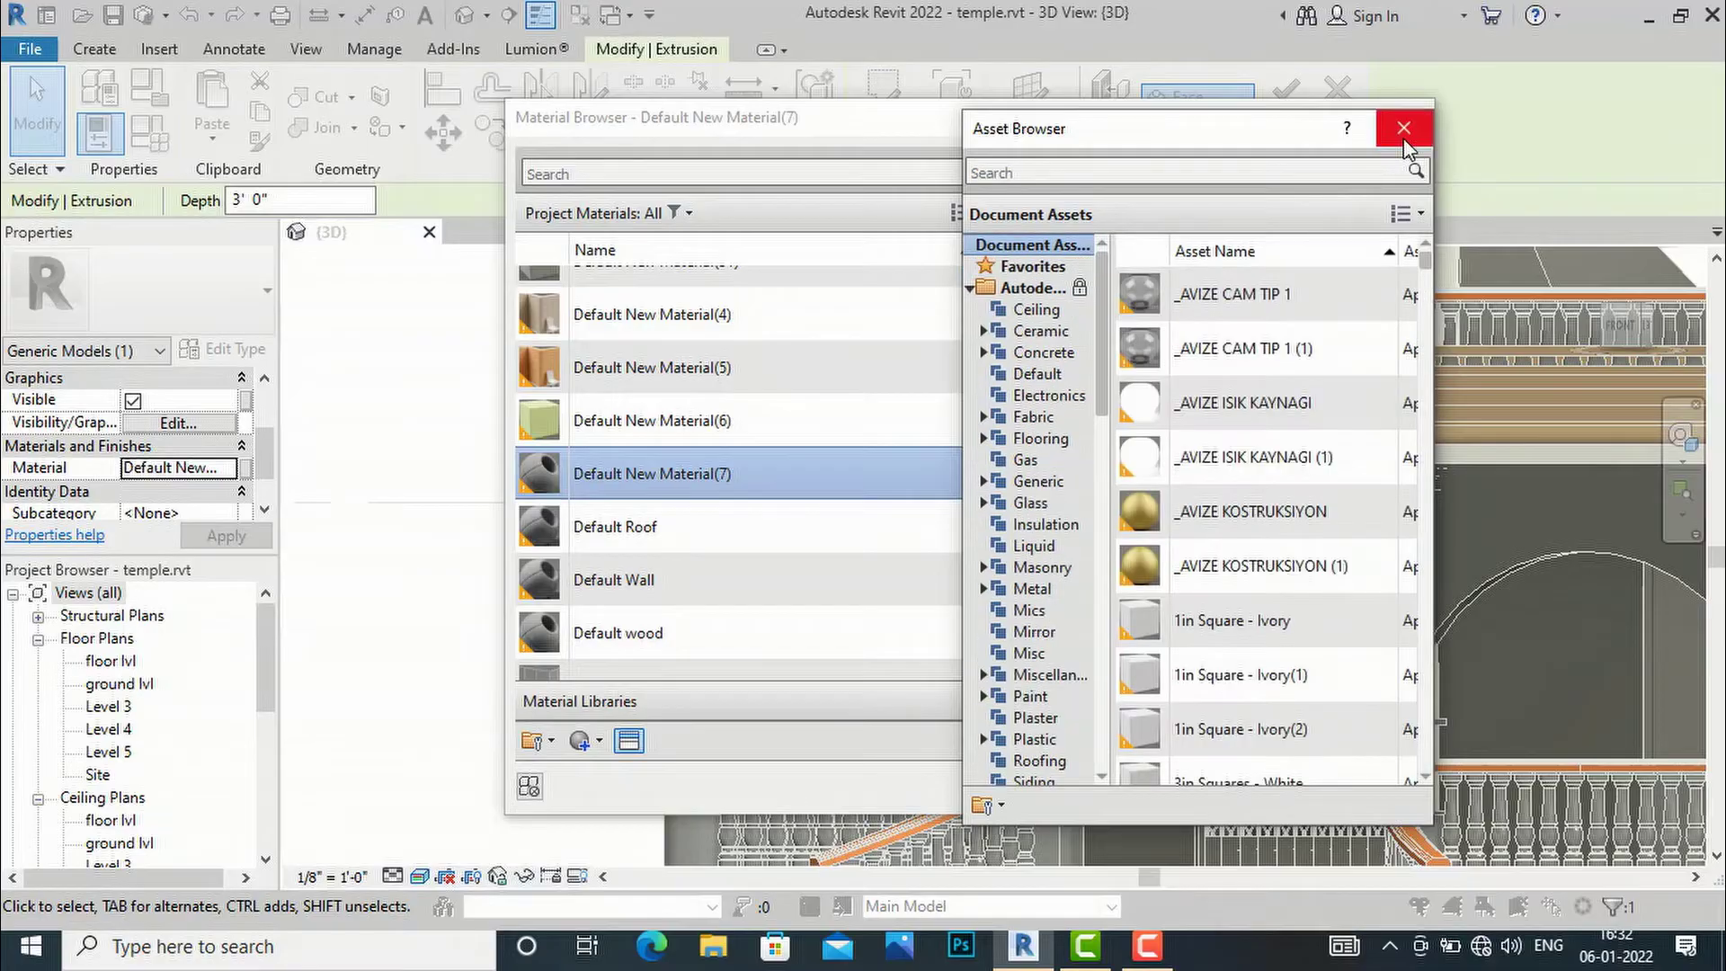
{"action": "left_click", "coordinate": [1404, 135]}
{"action": "left_click", "coordinate": [1223, 788]}
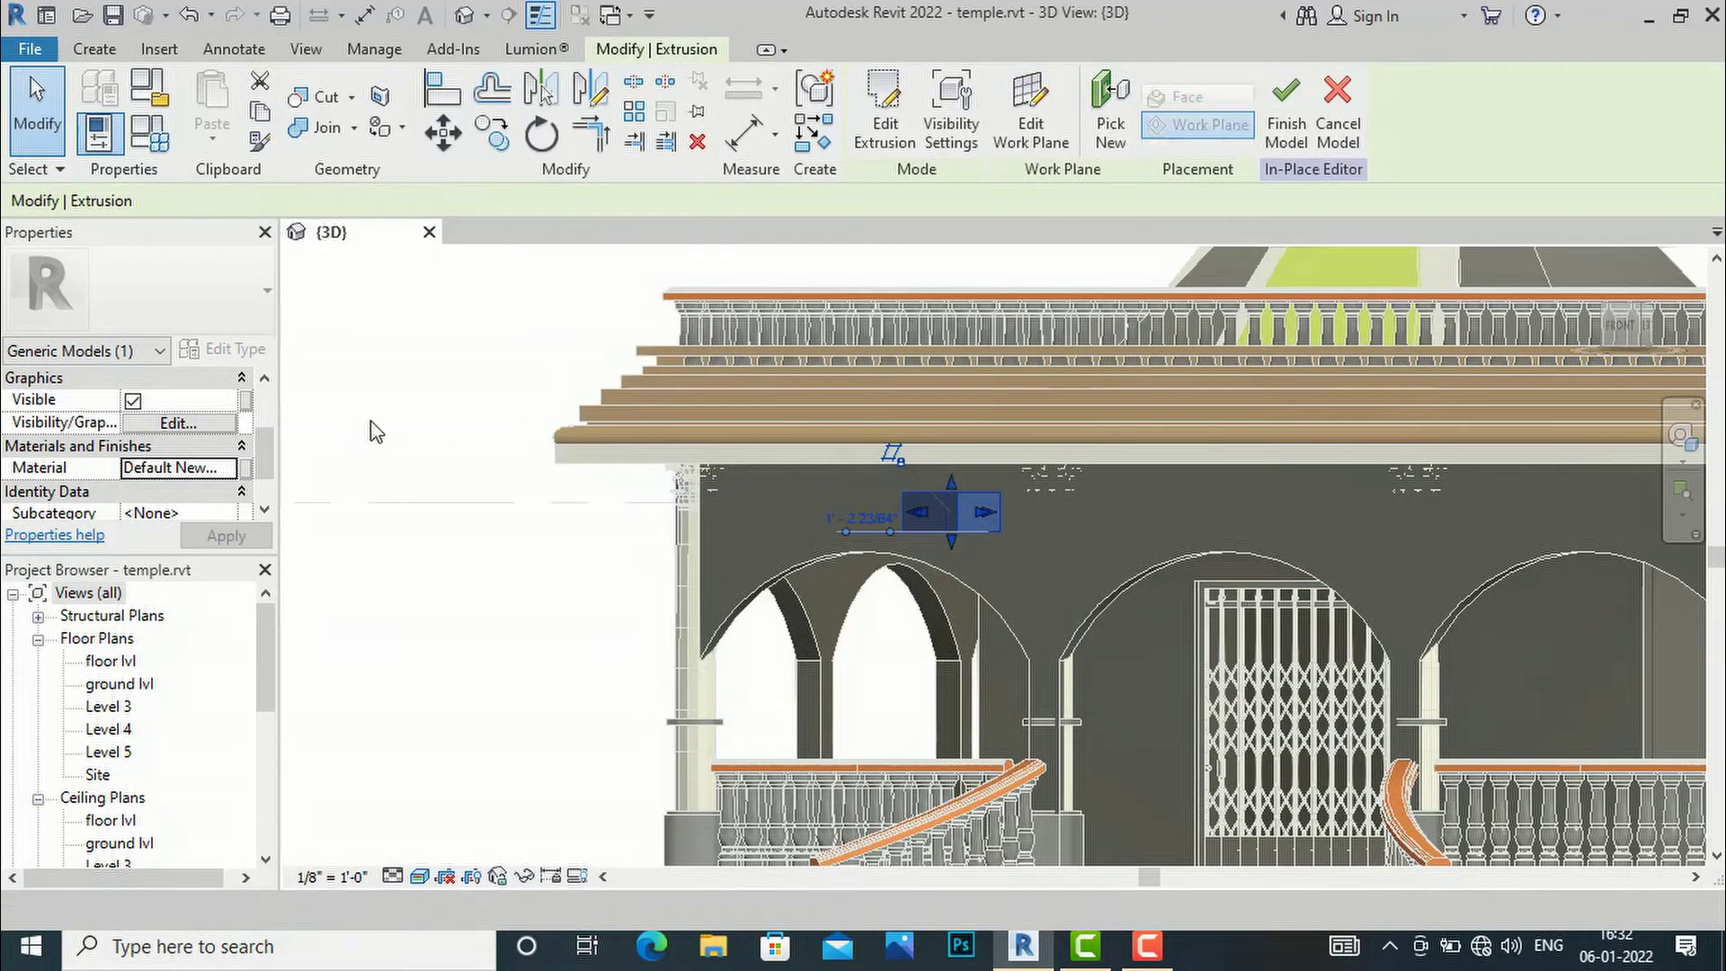
{"action": "left_click", "coordinate": [426, 469]}
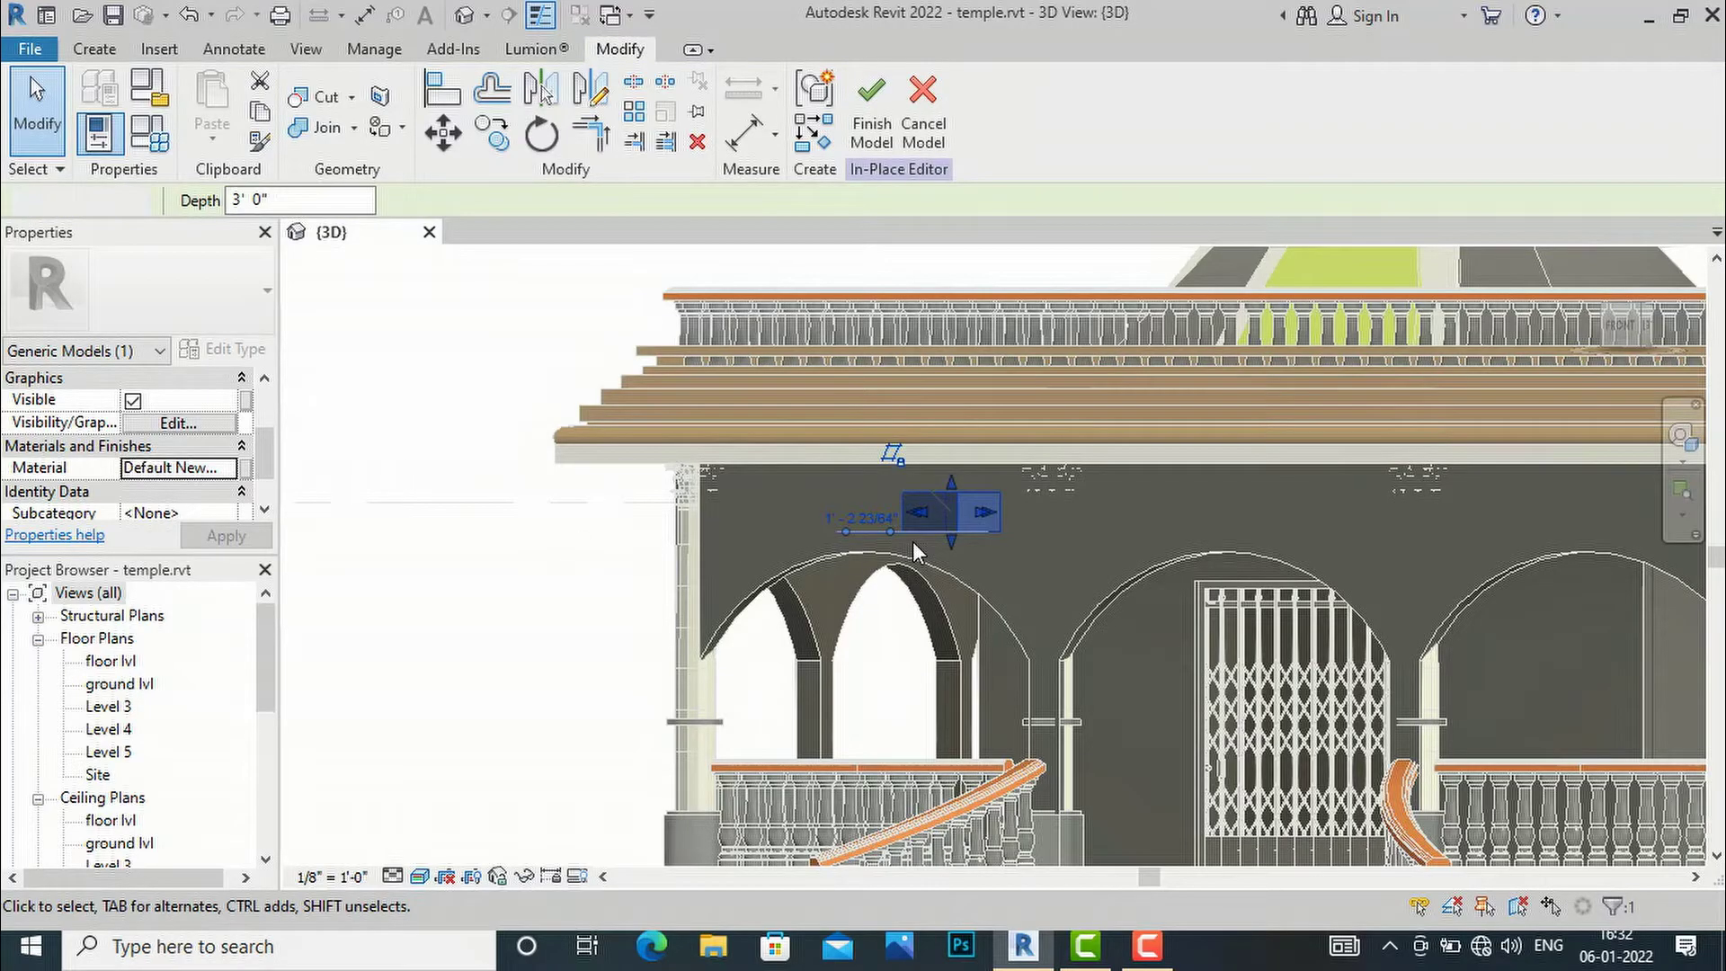
- Copy the extruded block along the front wall, one copy about 2'-6" to its right and another to its left
{"action": "left_click_drag", "start_coordinate": [1624, 336], "coordinate": [1616, 349]}
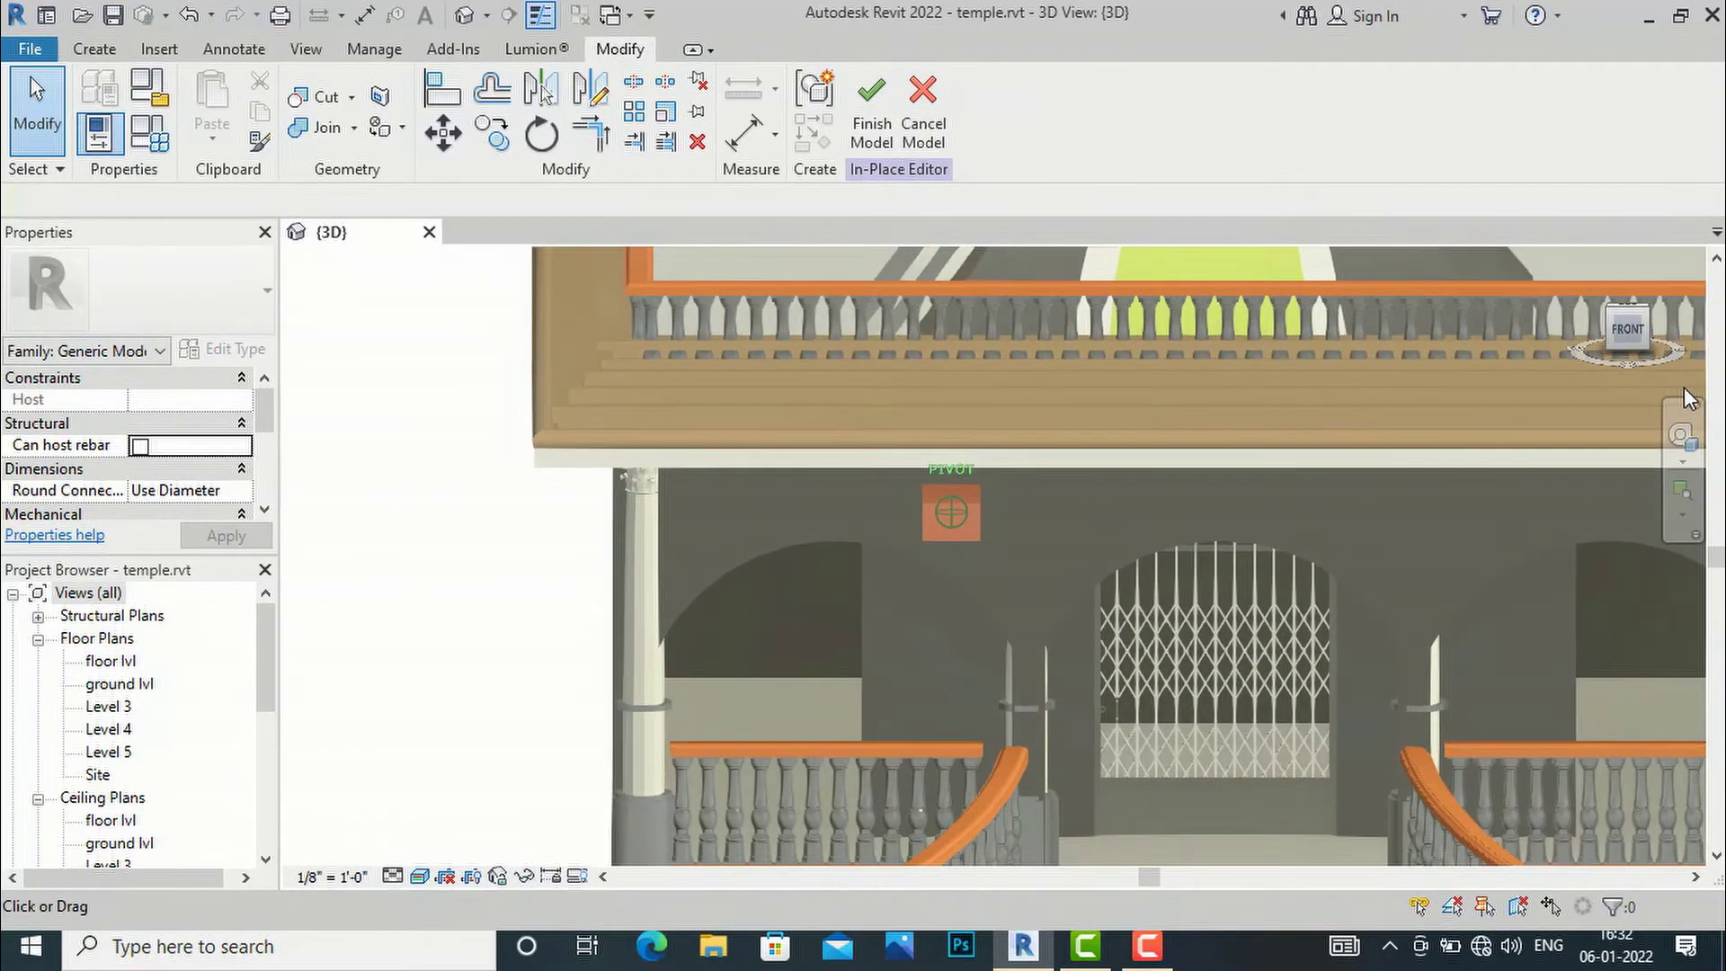
{"action": "left_click_drag", "start_coordinate": [1636, 398], "coordinate": [1259, 432]}
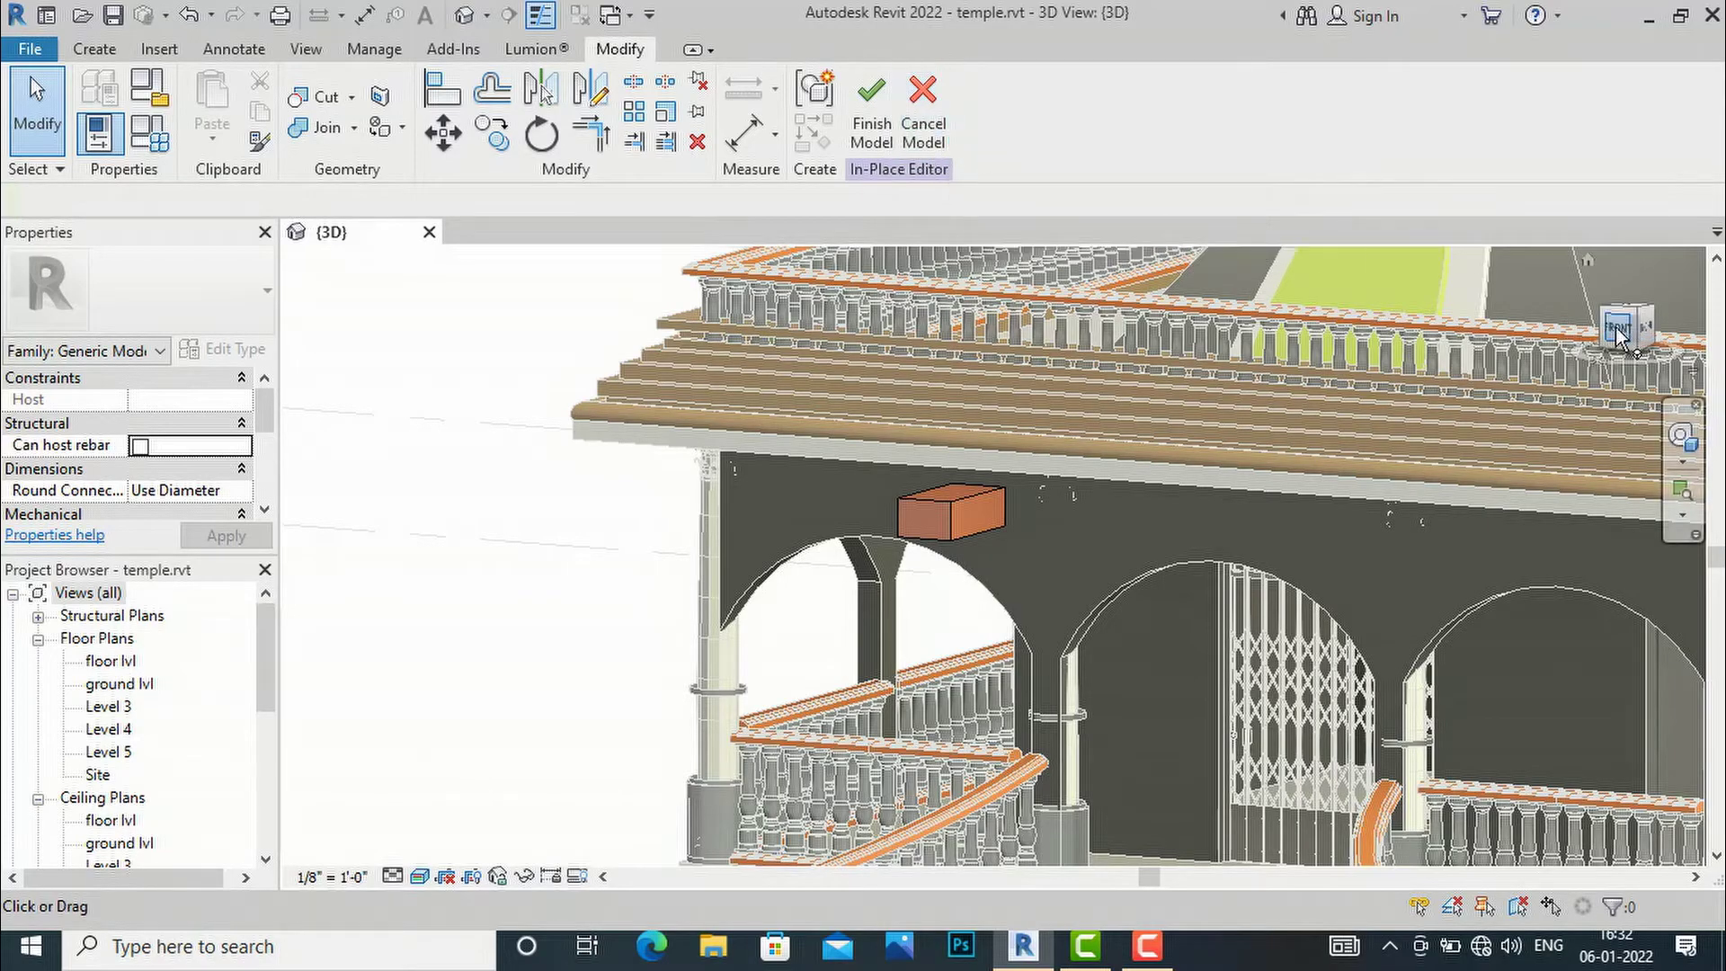
{"action": "left_click_drag", "start_coordinate": [1627, 339], "coordinate": [1595, 344]}
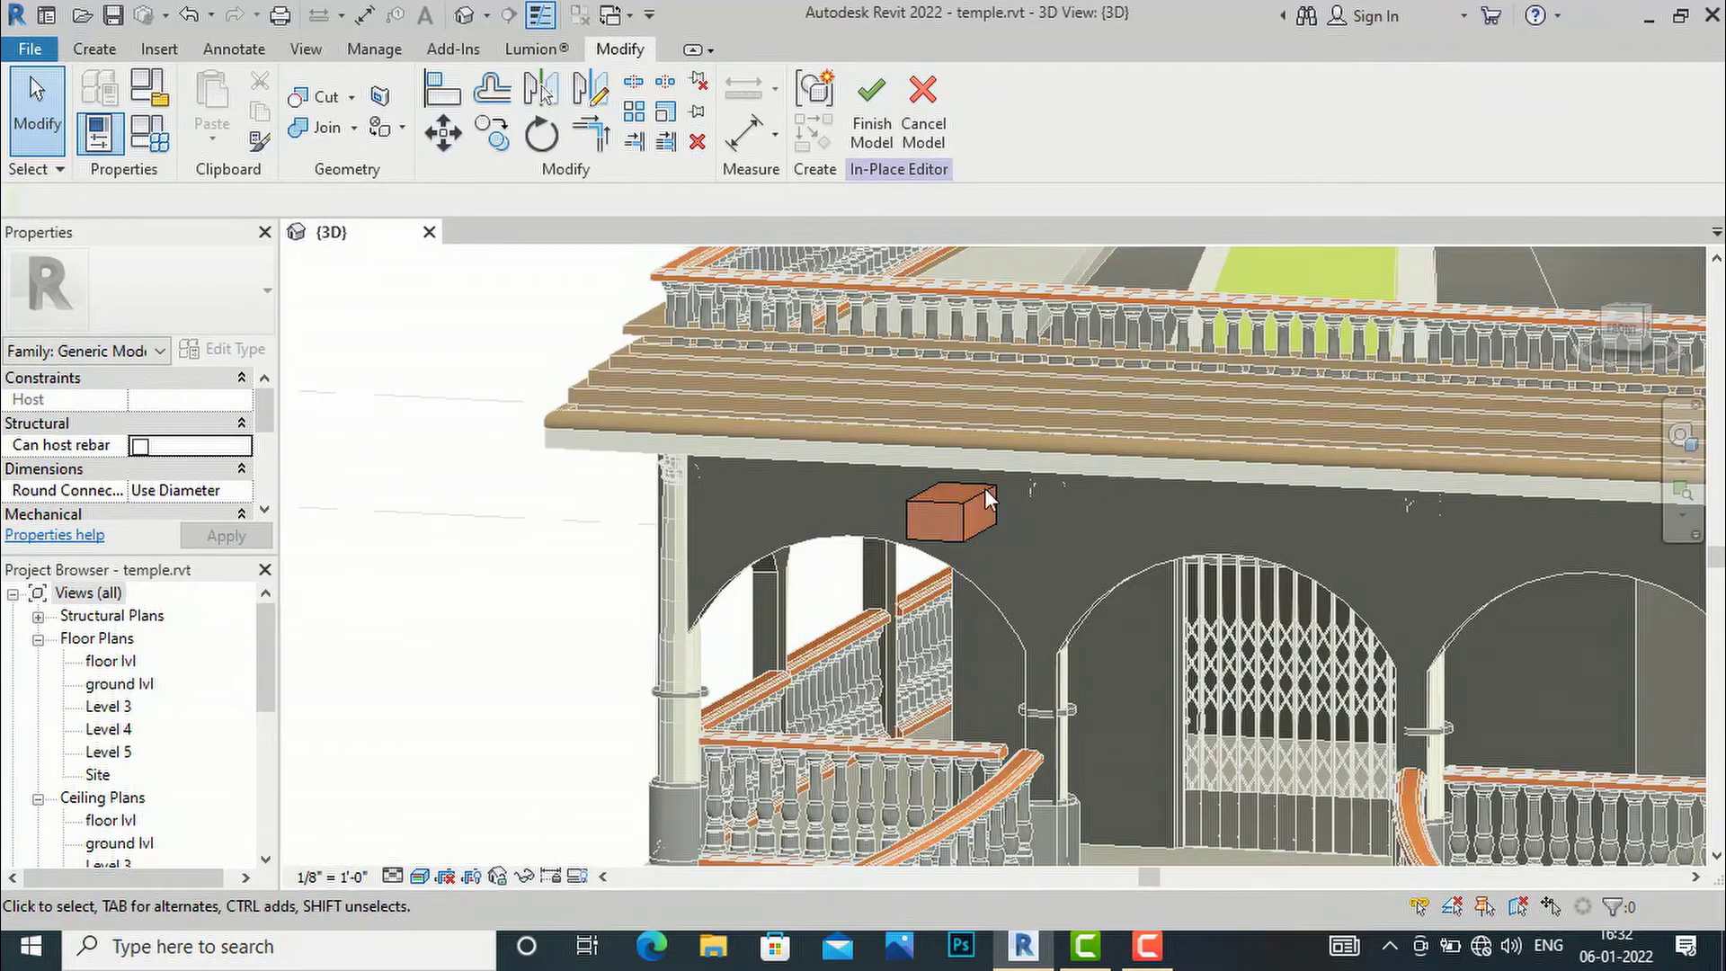
{"action": "left_click", "coordinate": [939, 520]}
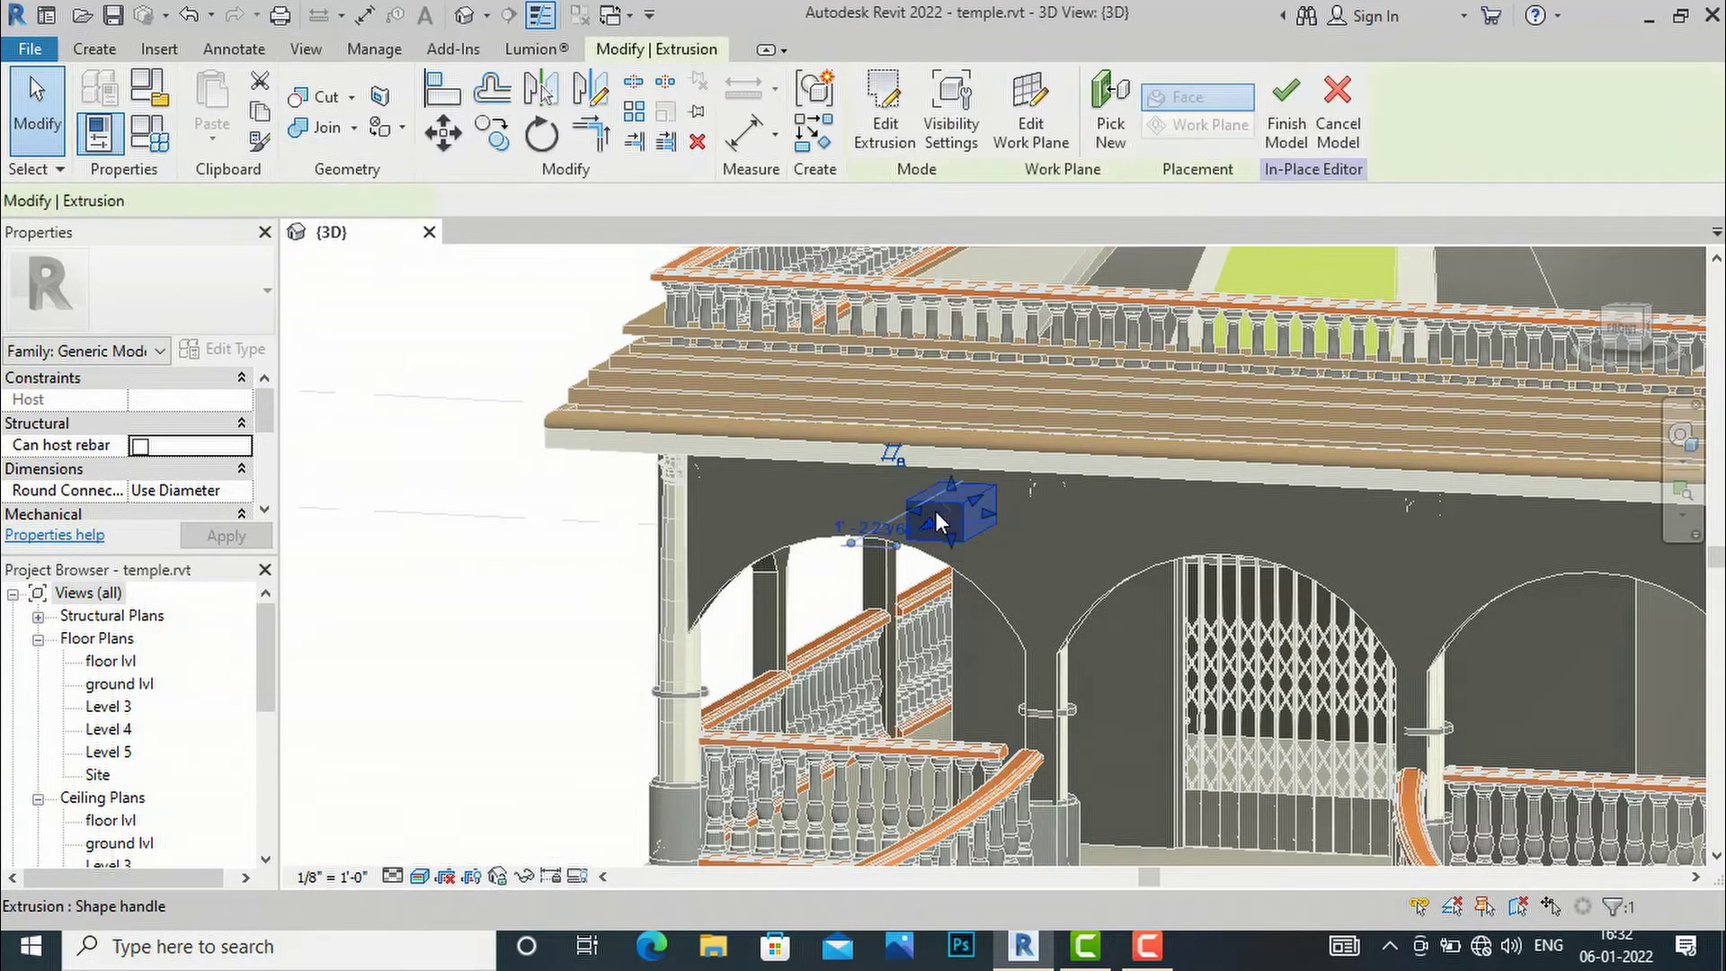
{"action": "left_click", "coordinate": [492, 134]}
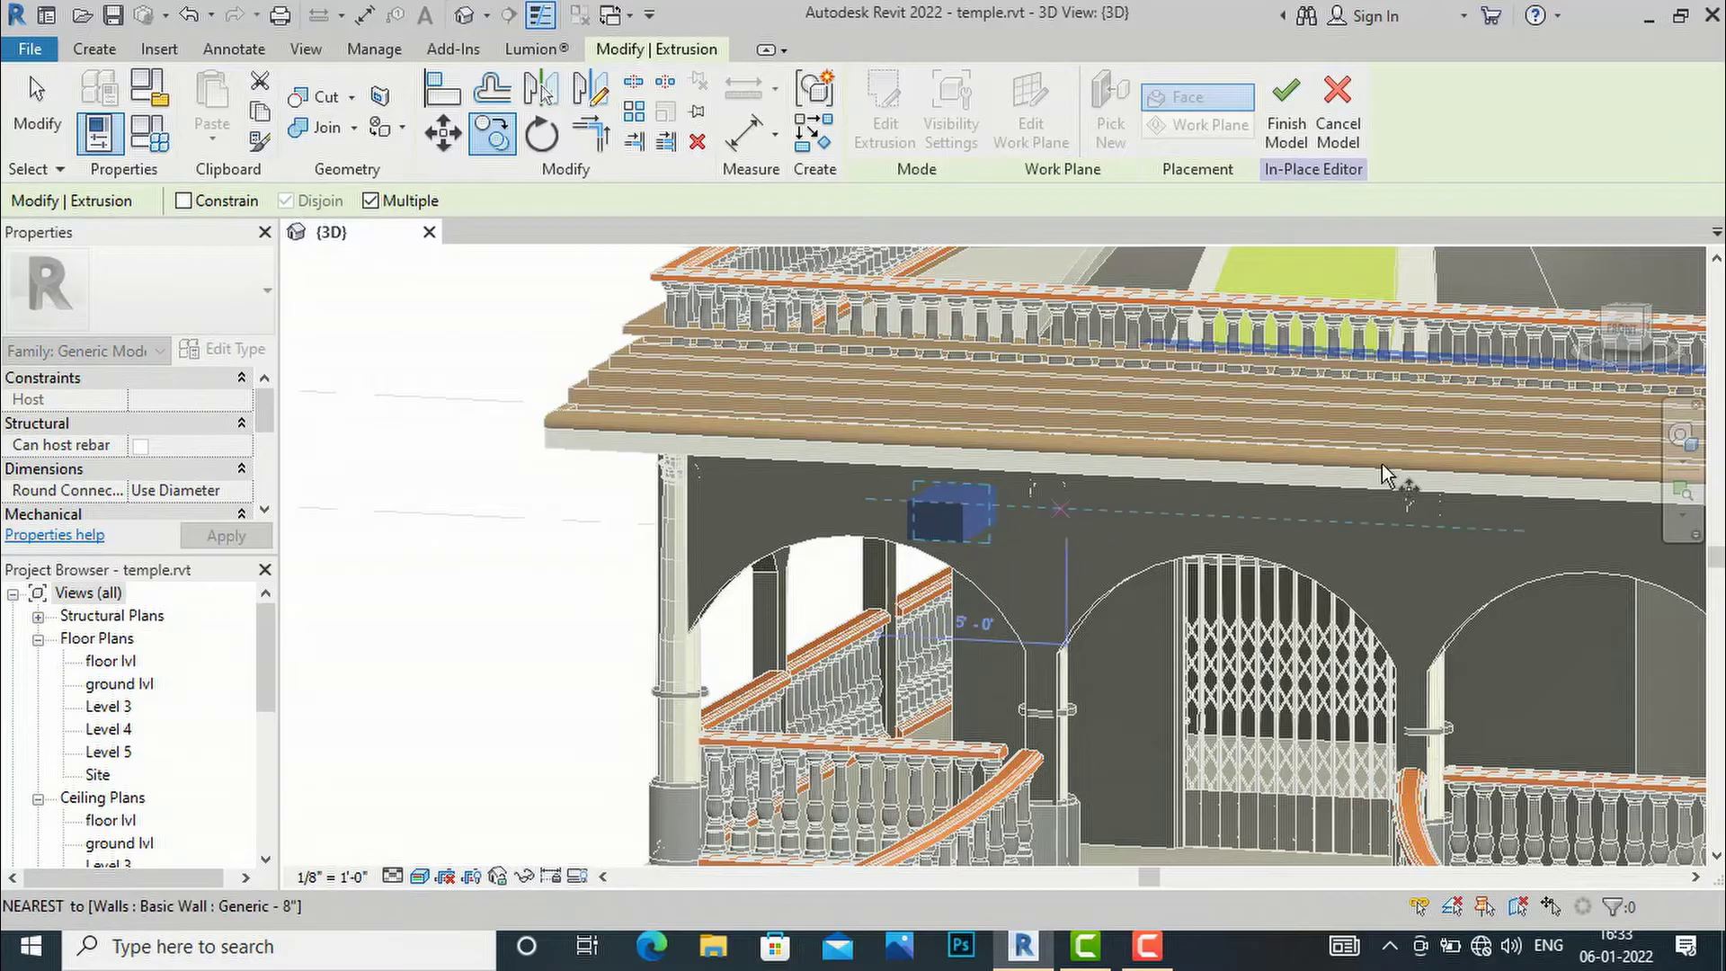
{"action": "left_click", "coordinate": [1623, 329]}
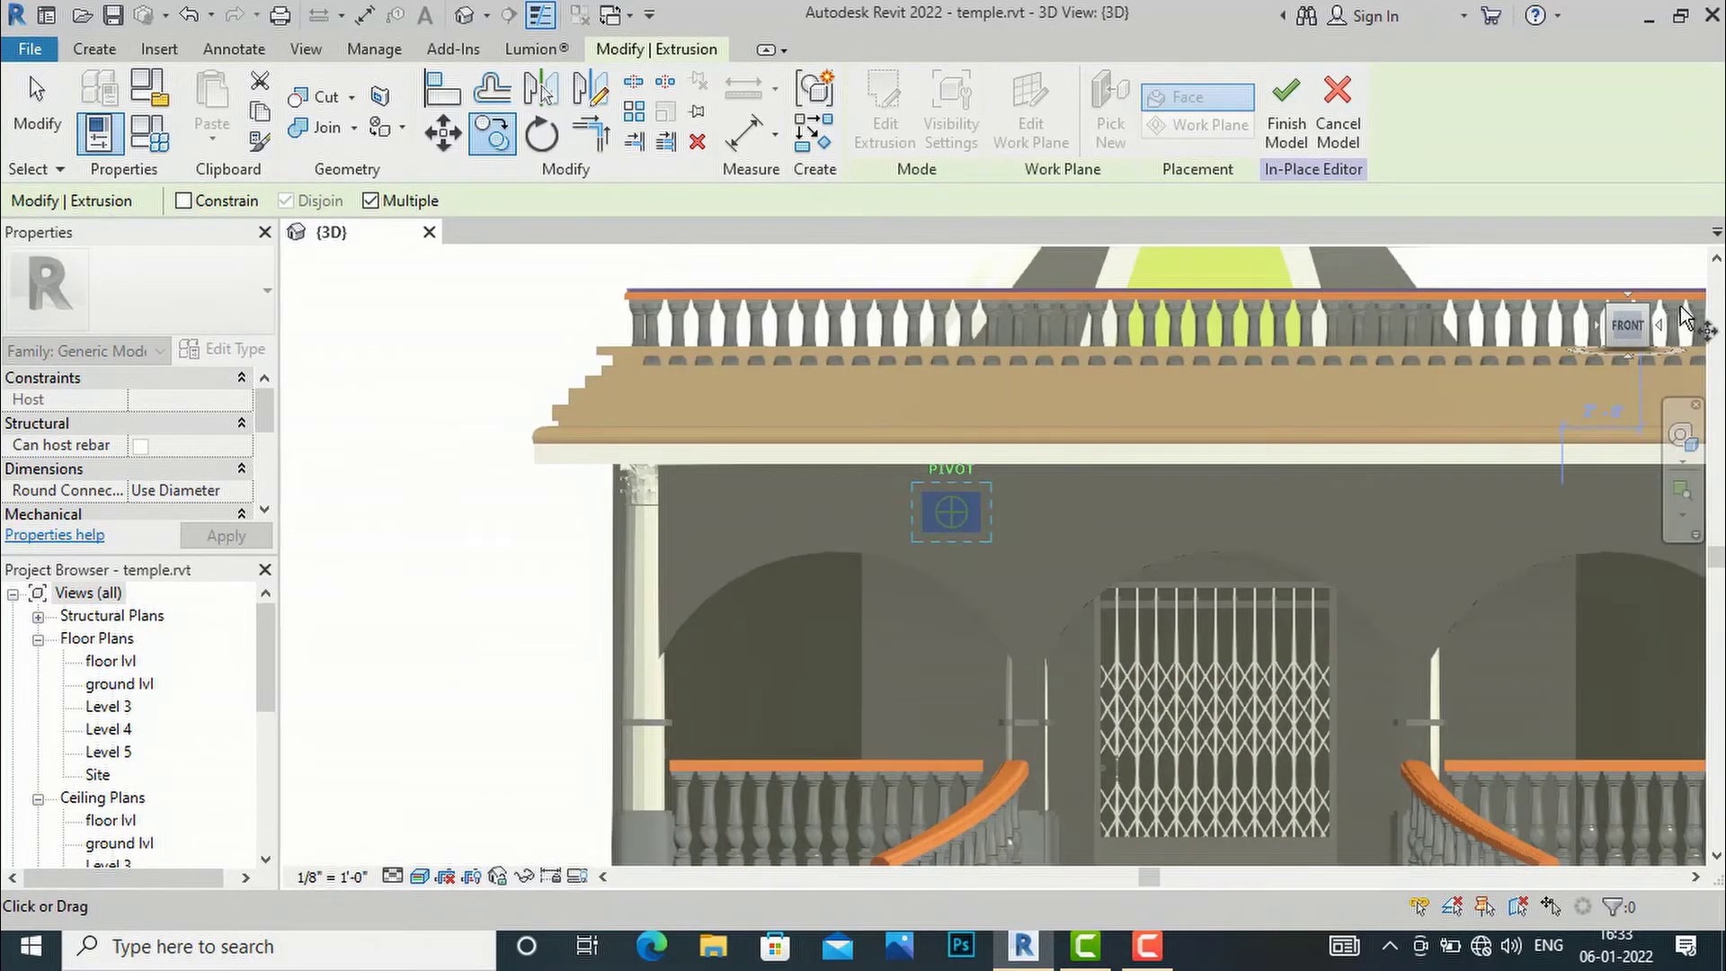
{"action": "left_click", "coordinate": [960, 514]}
{"action": "left_click", "coordinate": [1050, 504]}
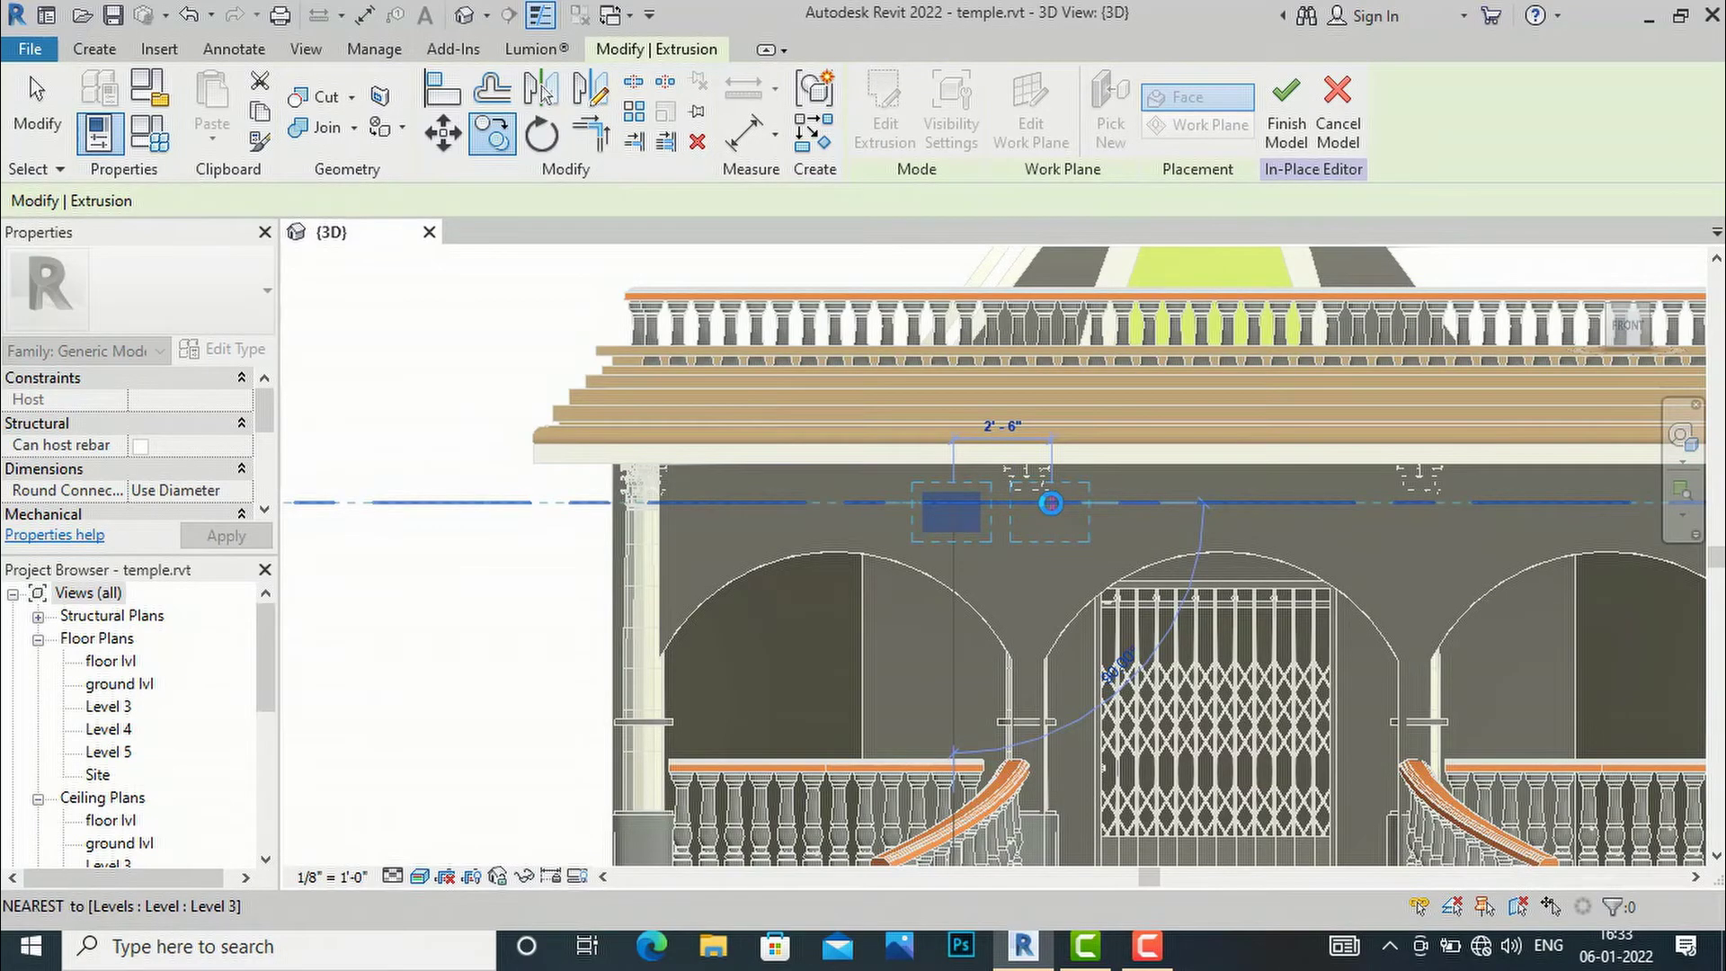
{"action": "left_click", "coordinate": [1050, 504]}
{"action": "left_click", "coordinate": [852, 504]}
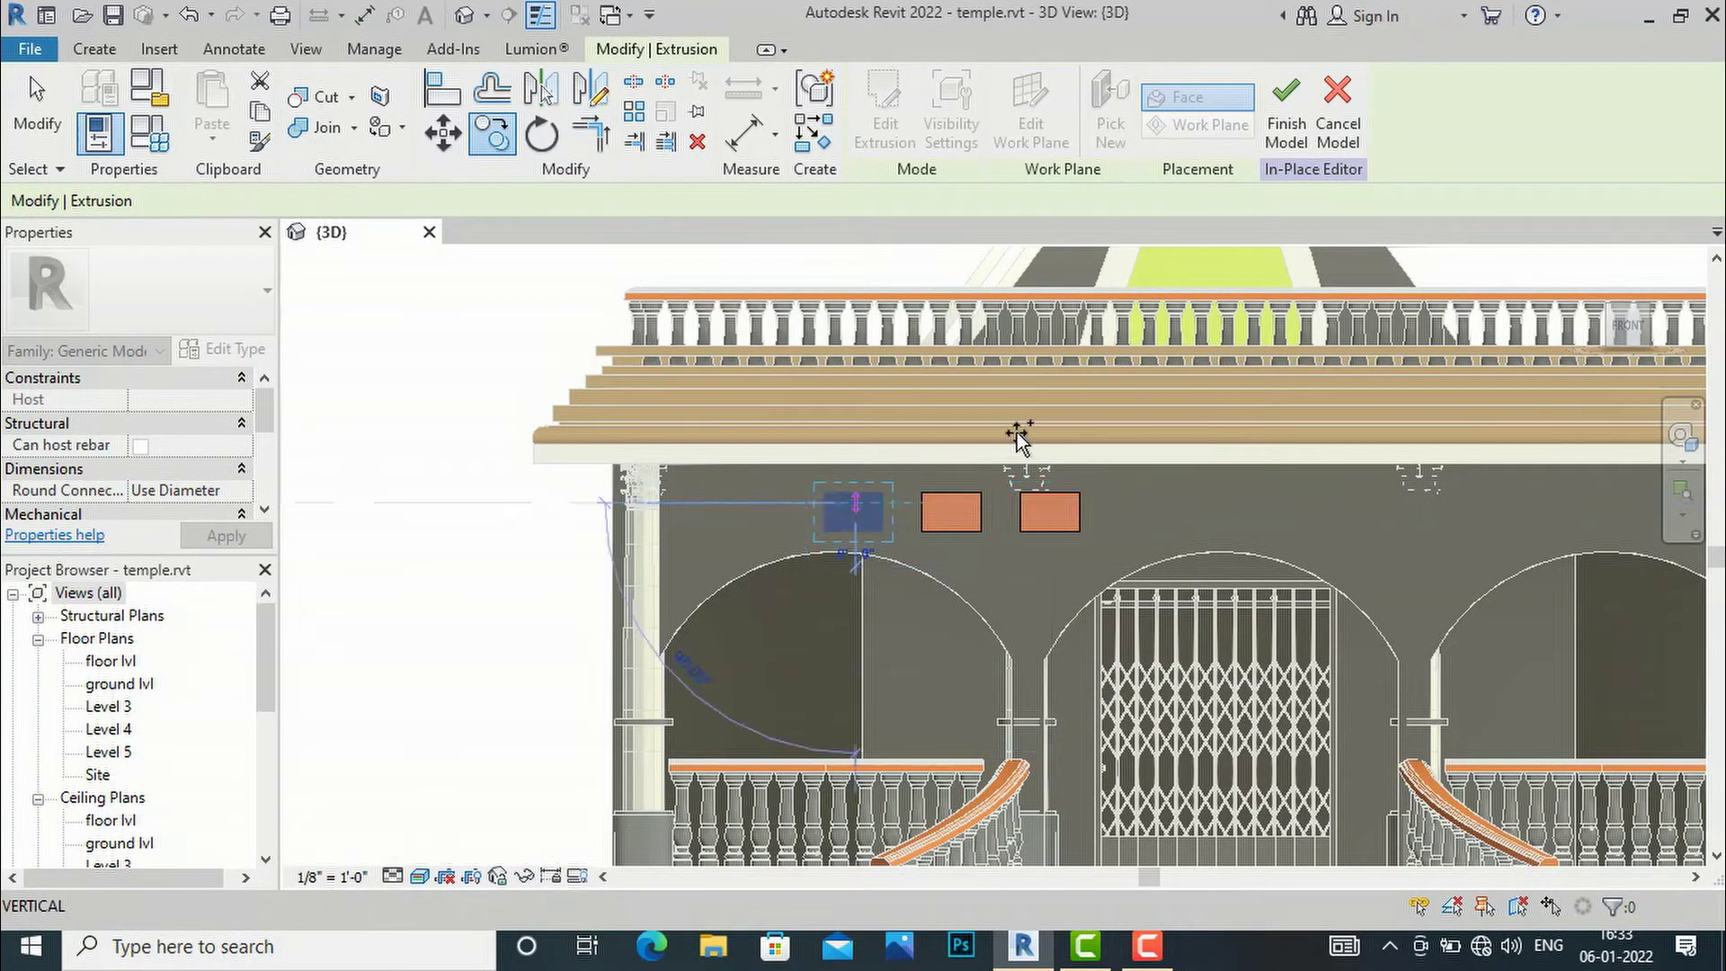
{"action": "key", "text": "Escape"}
{"action": "key", "text": "Escape"}
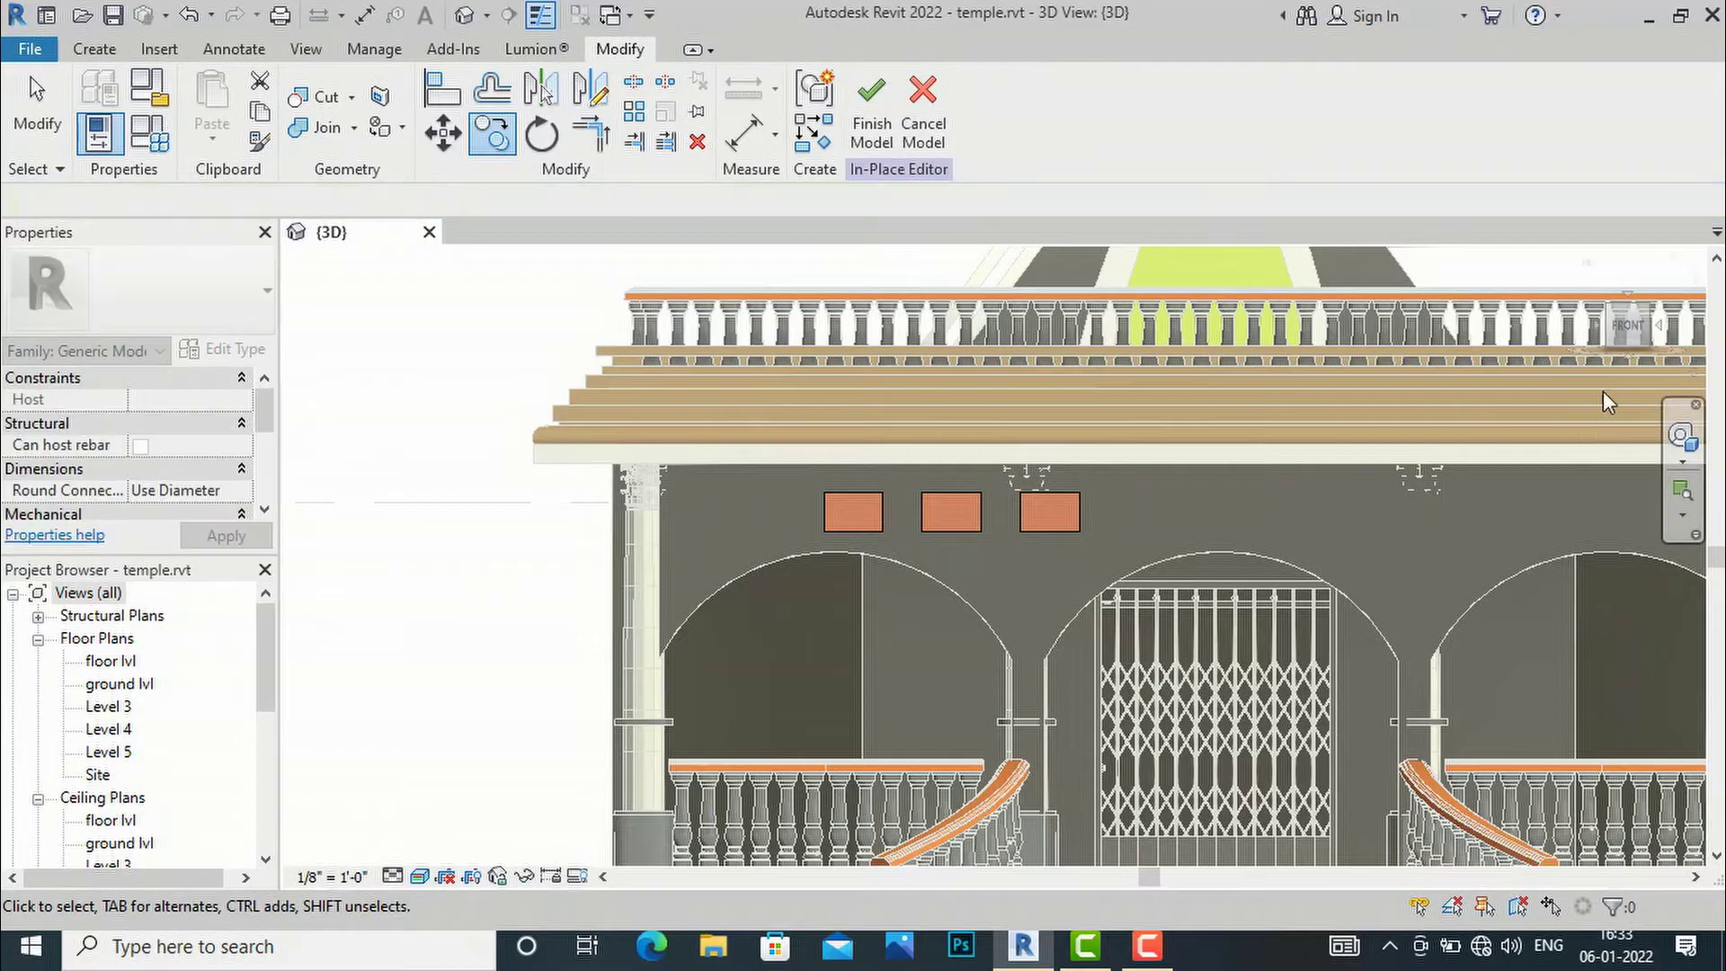
- Sketch a circular extrusion profile of about 9" radius on the front wall, to the right of the three blocks
{"action": "left_click_drag", "start_coordinate": [1623, 331], "coordinate": [1546, 369]}
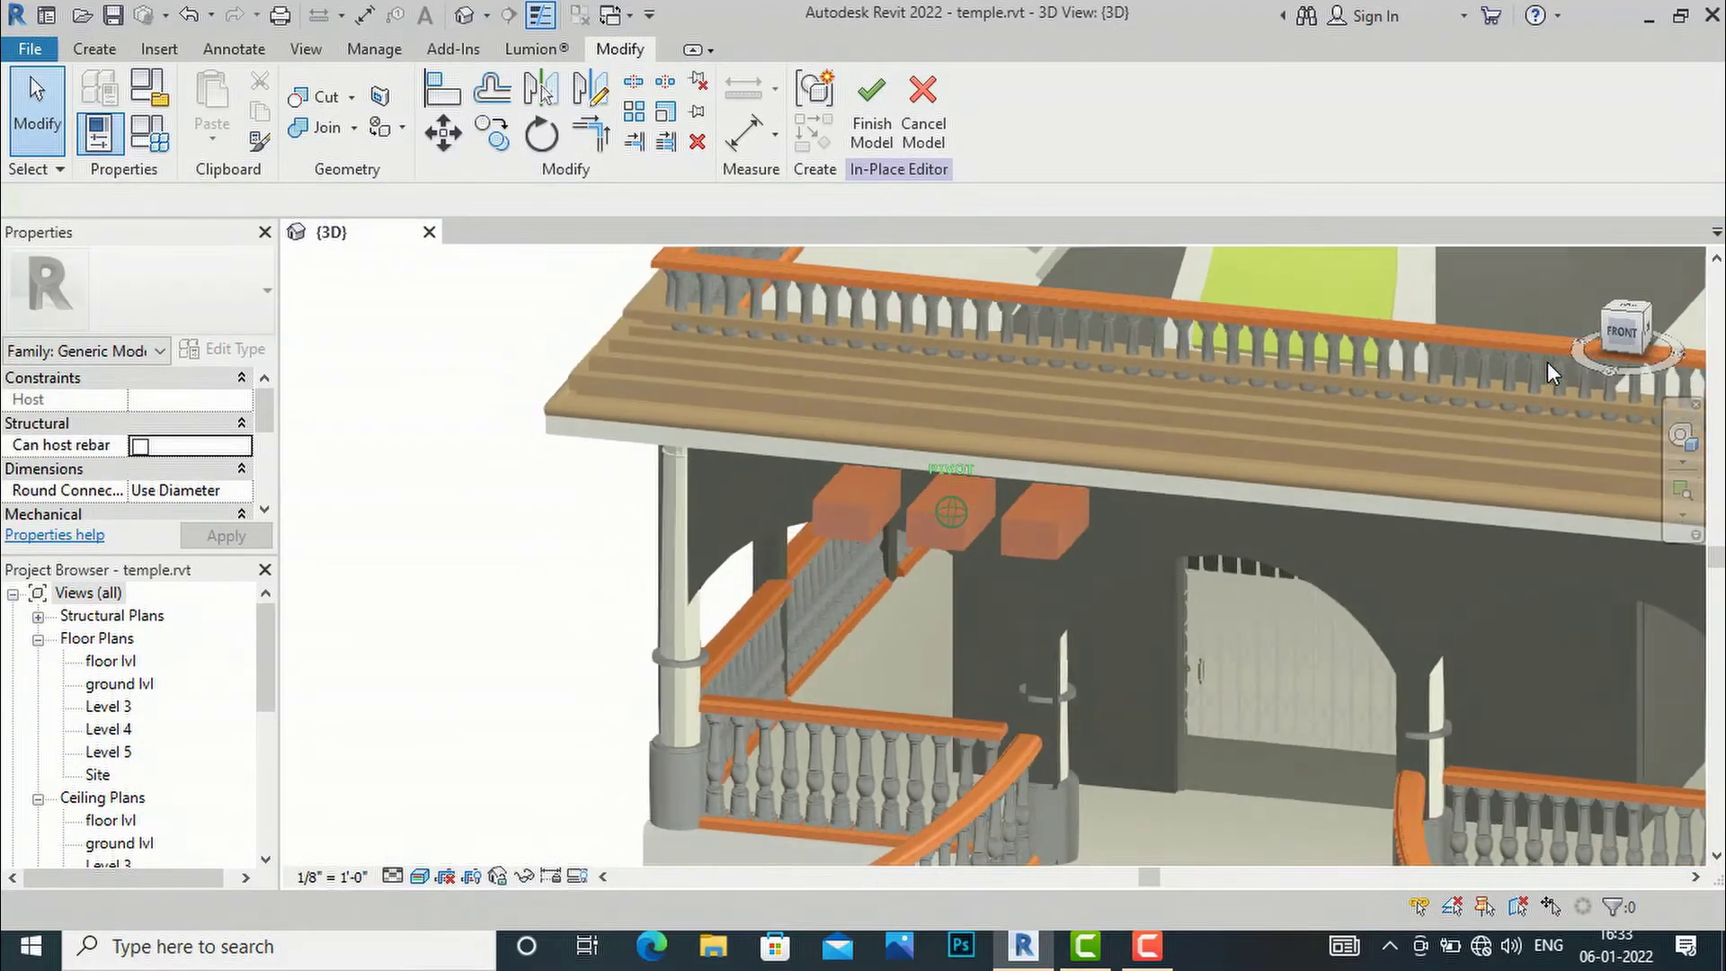
{"action": "left_click", "coordinate": [1631, 338]}
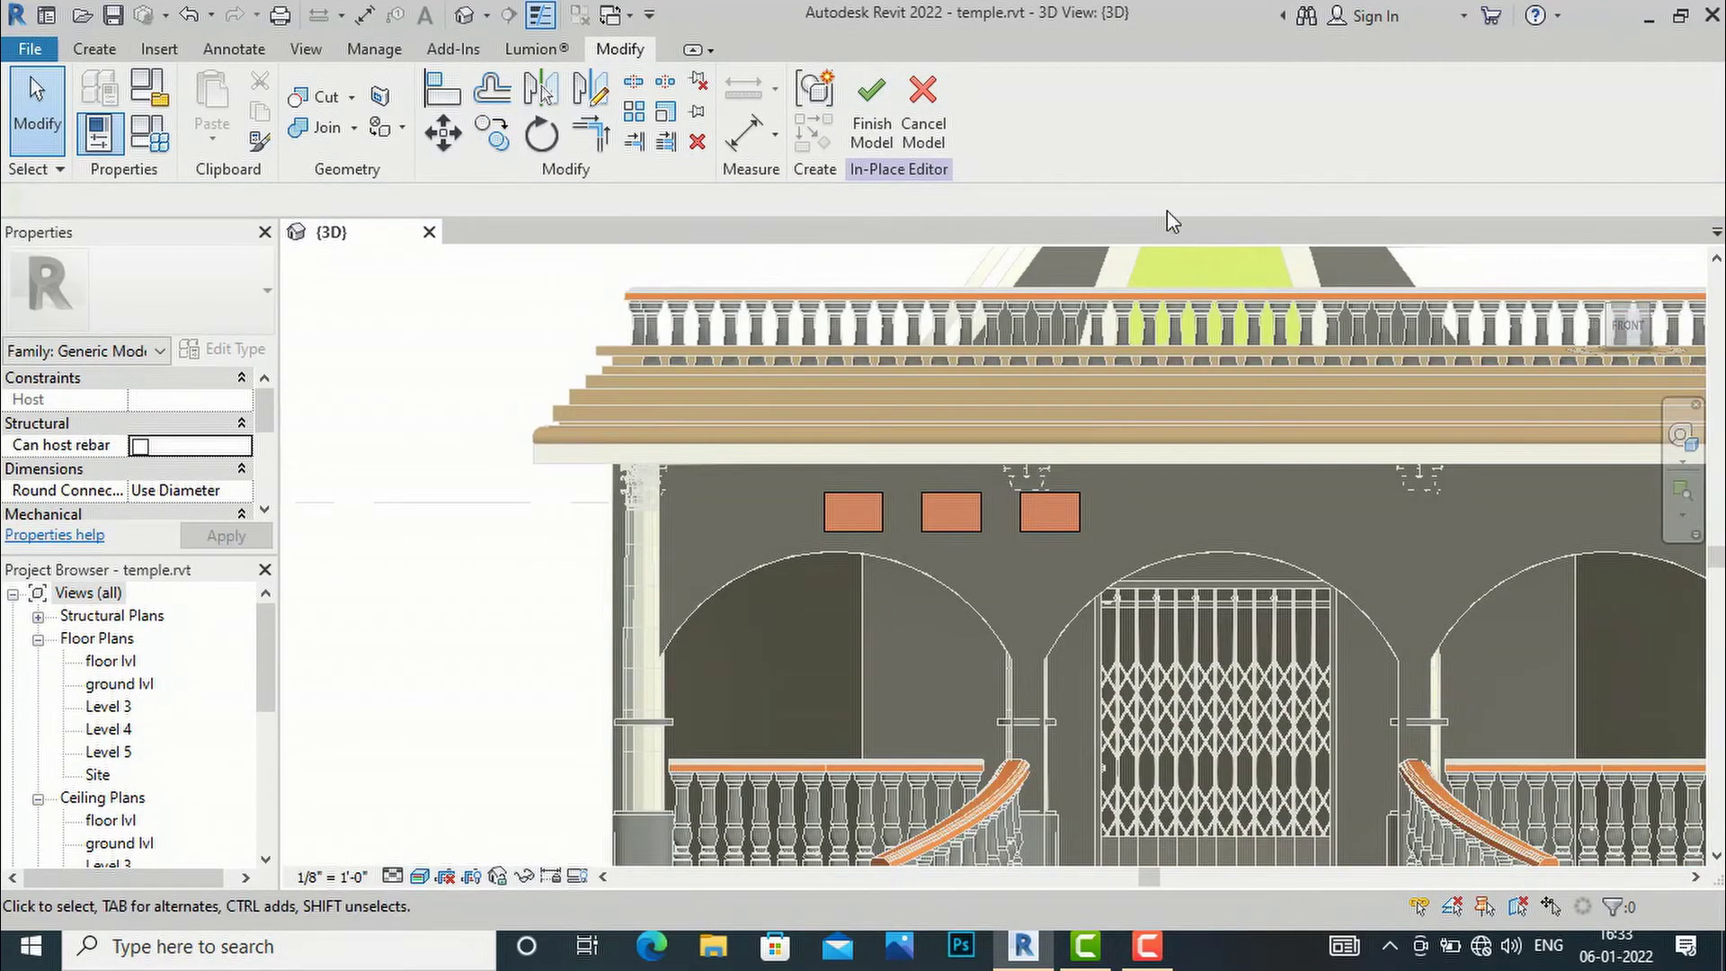
{"action": "left_click", "coordinate": [115, 52]}
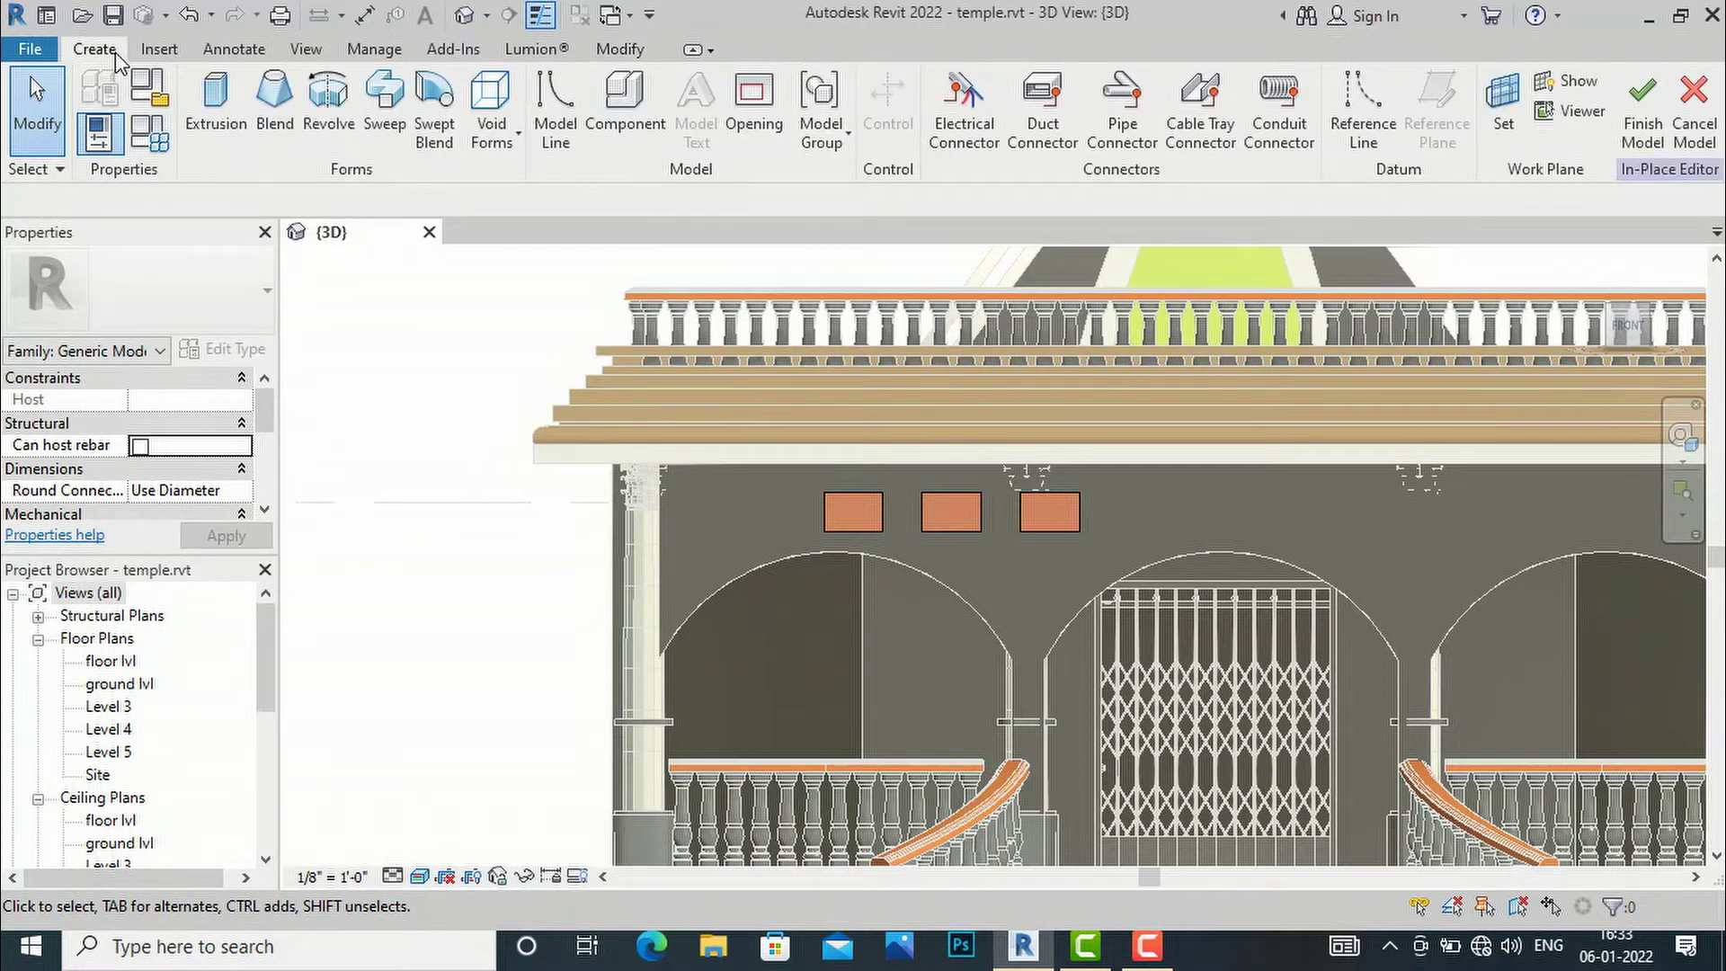
{"action": "left_click", "coordinate": [224, 99]}
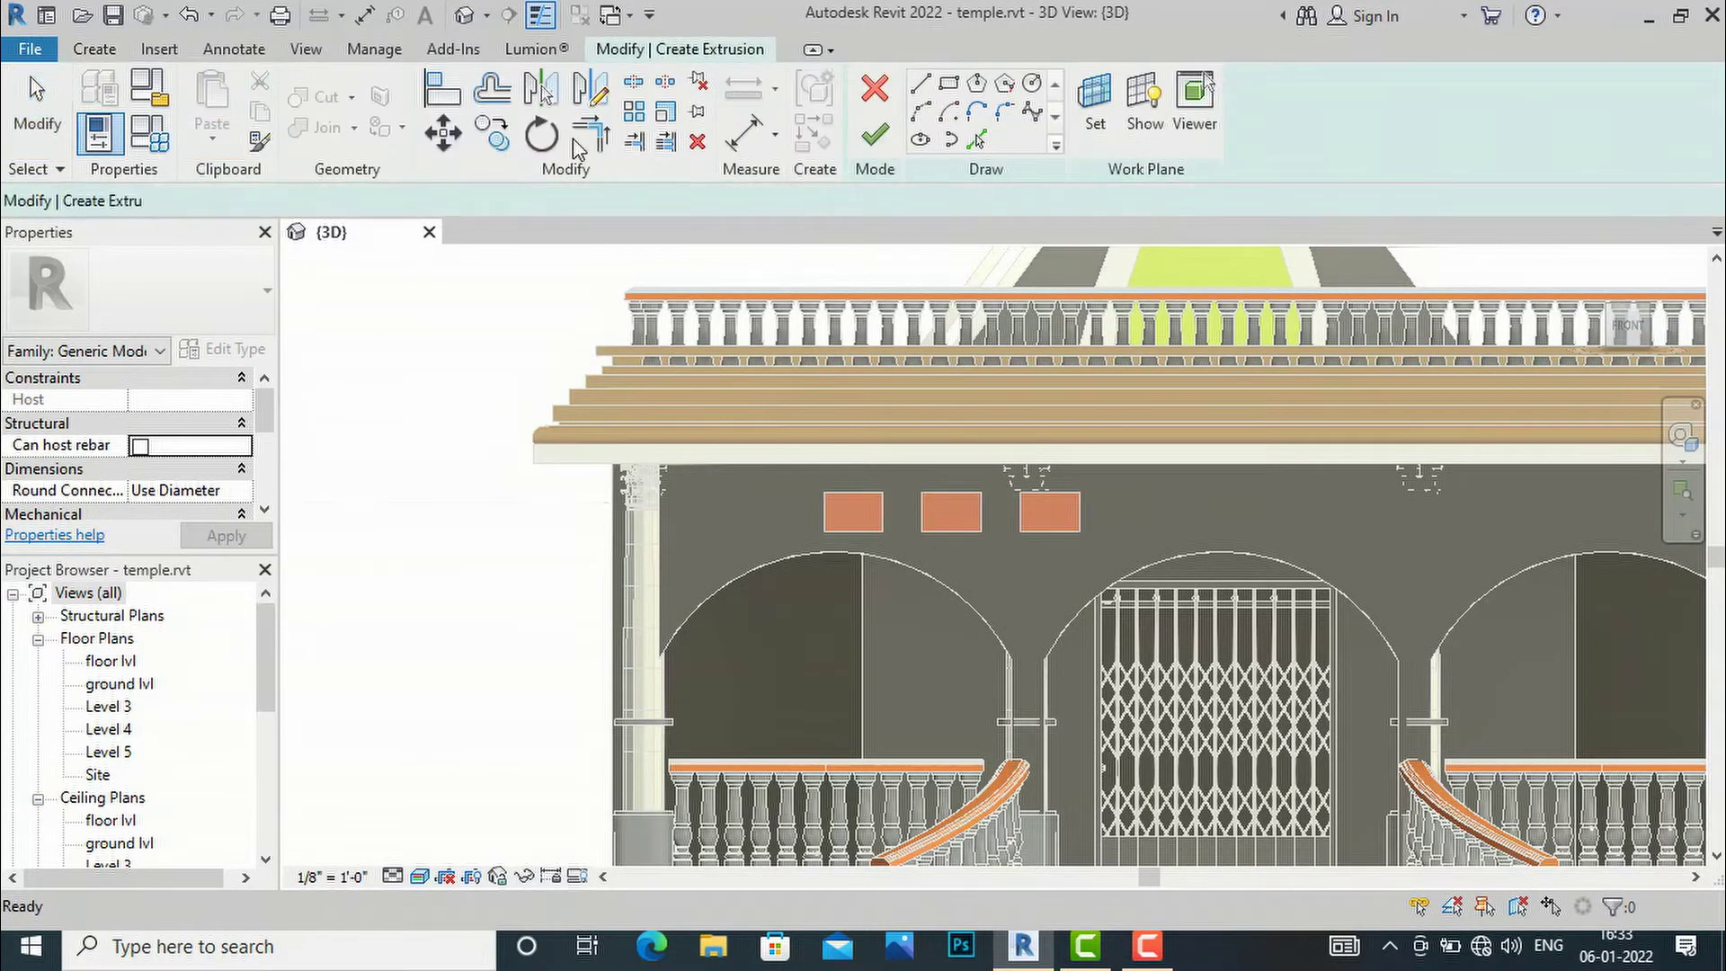
{"action": "left_click", "coordinate": [1032, 83]}
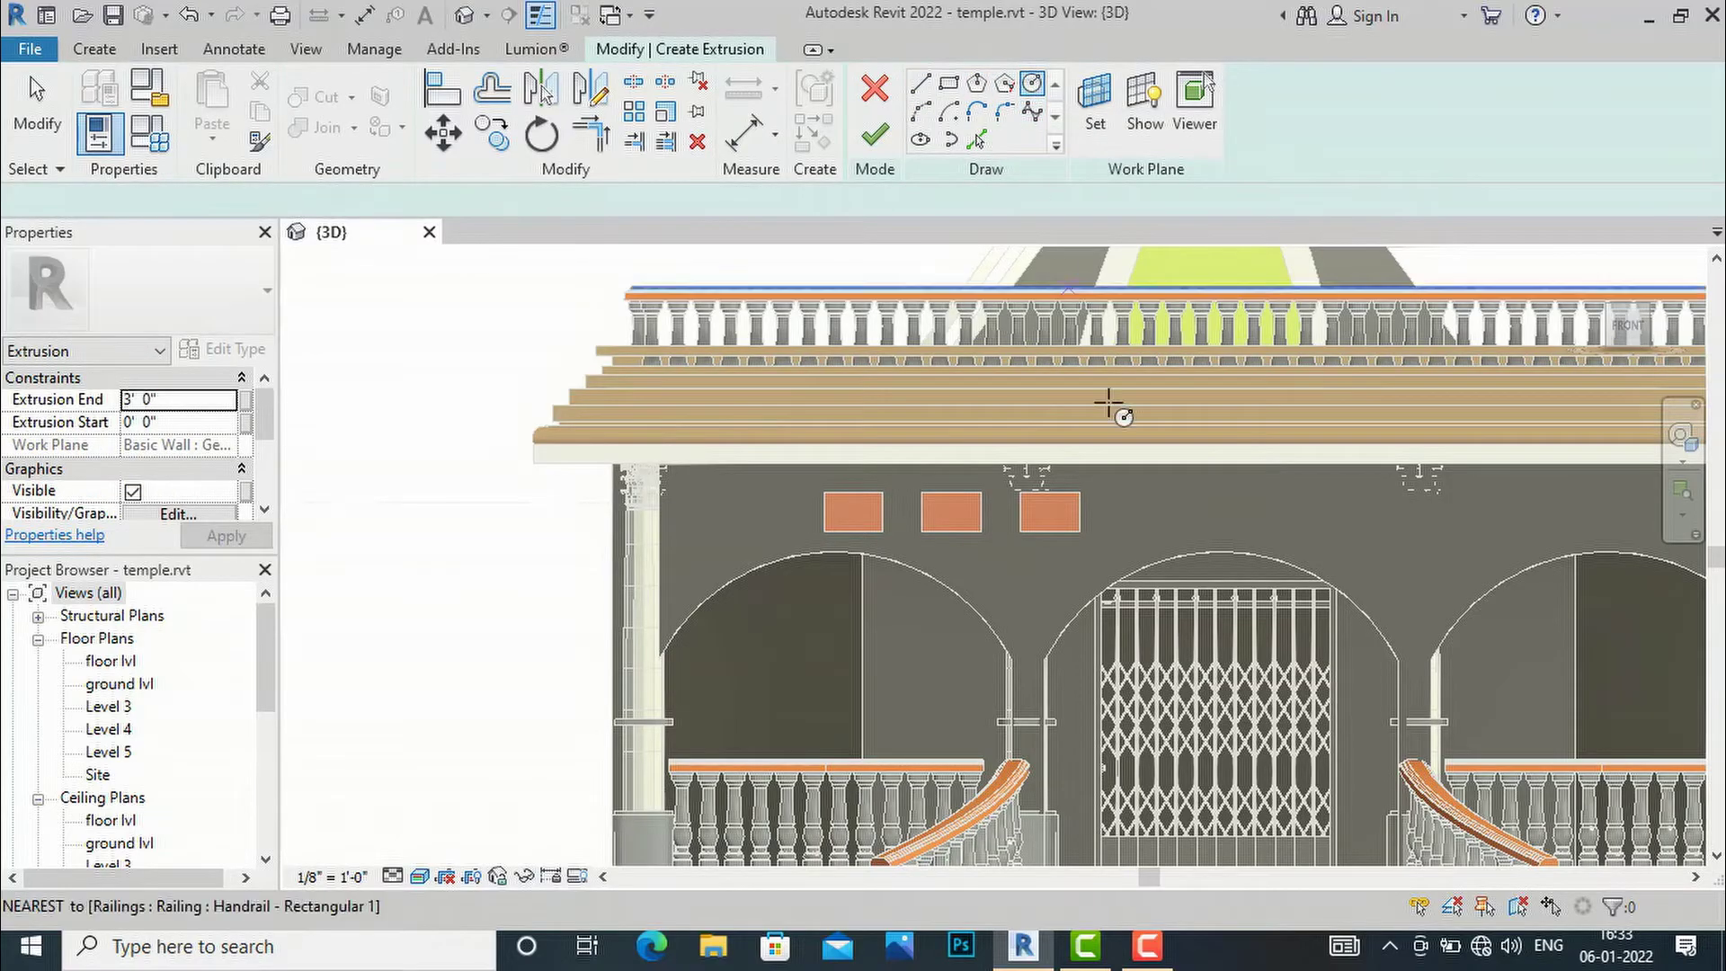
{"action": "scroll", "coordinate": [1221, 517], "scroll_direction": "up", "scroll_amount": 3}
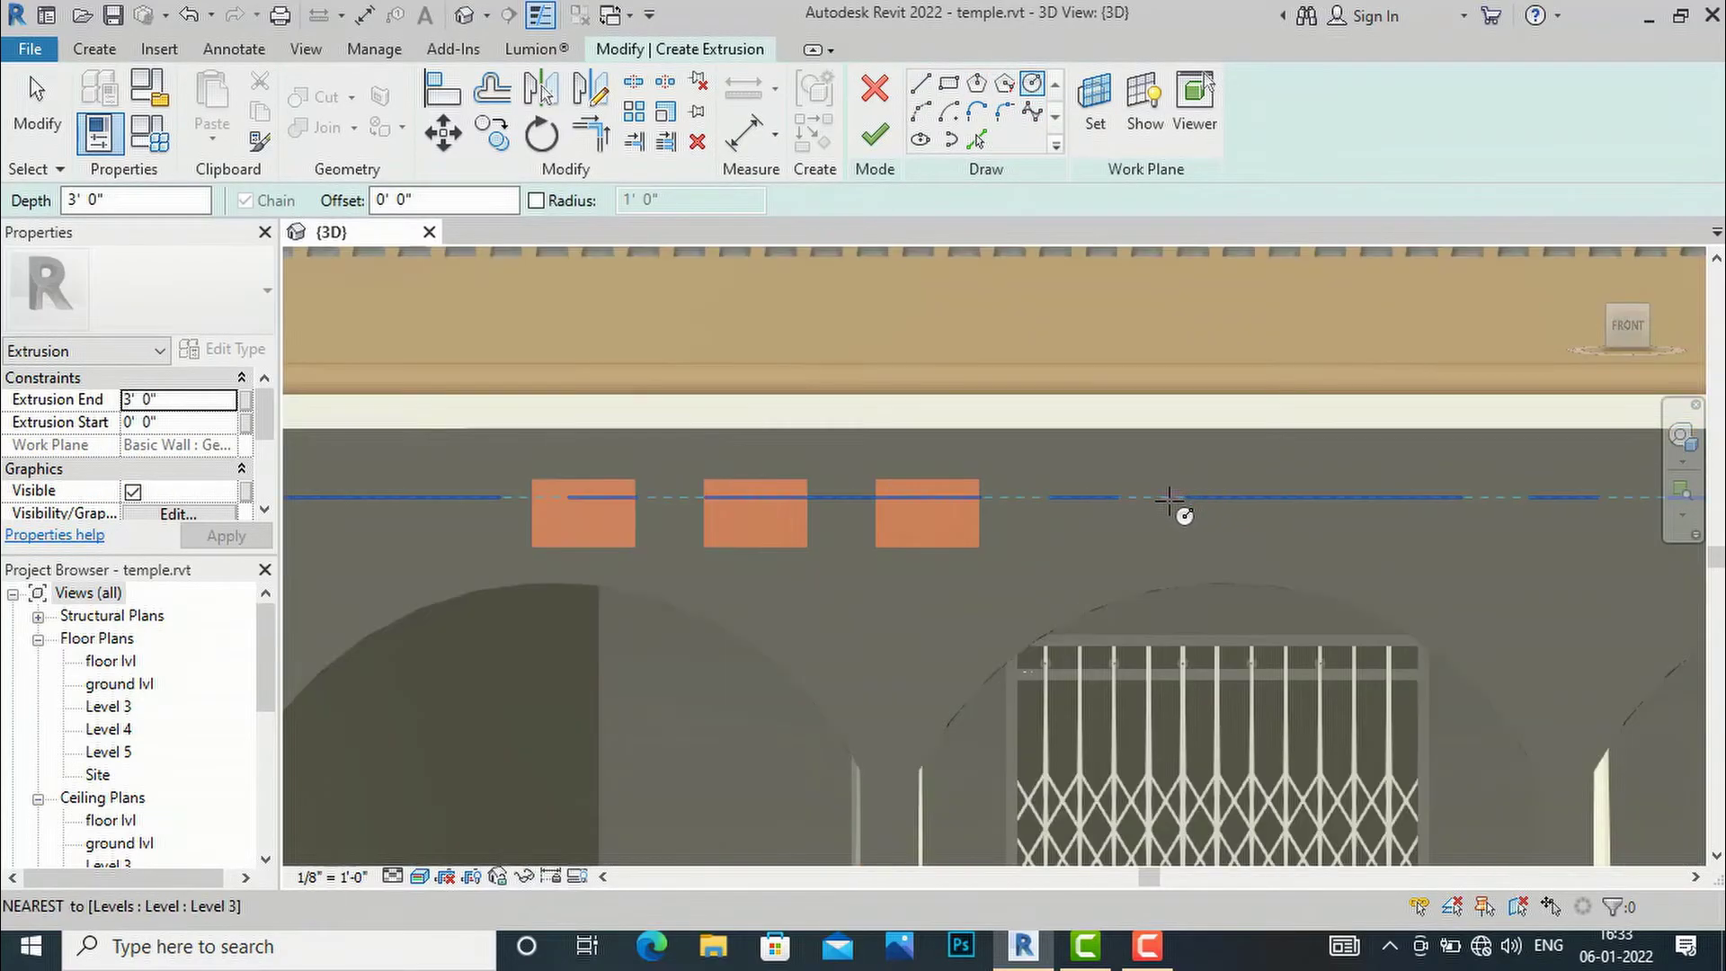
{"action": "left_click", "coordinate": [1168, 497]}
{"action": "left_click", "coordinate": [1134, 457]}
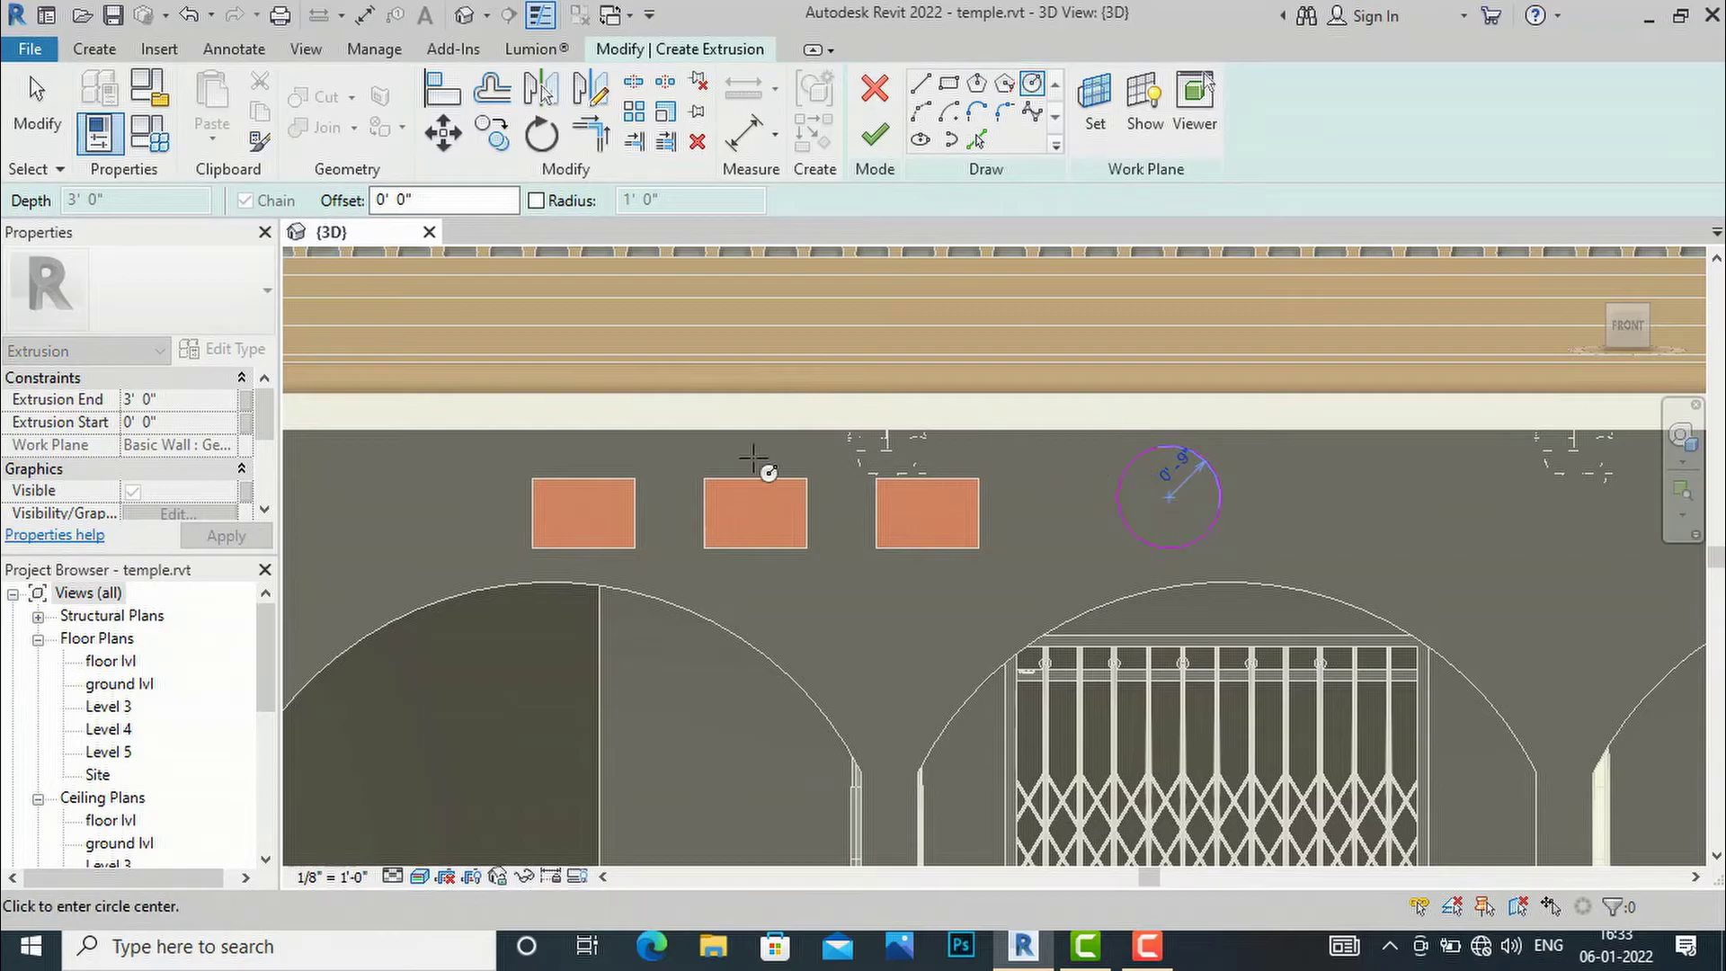
- Set the circular profile's extrusion end to 4' and finish the extrusion
{"action": "left_click", "coordinate": [182, 399]}
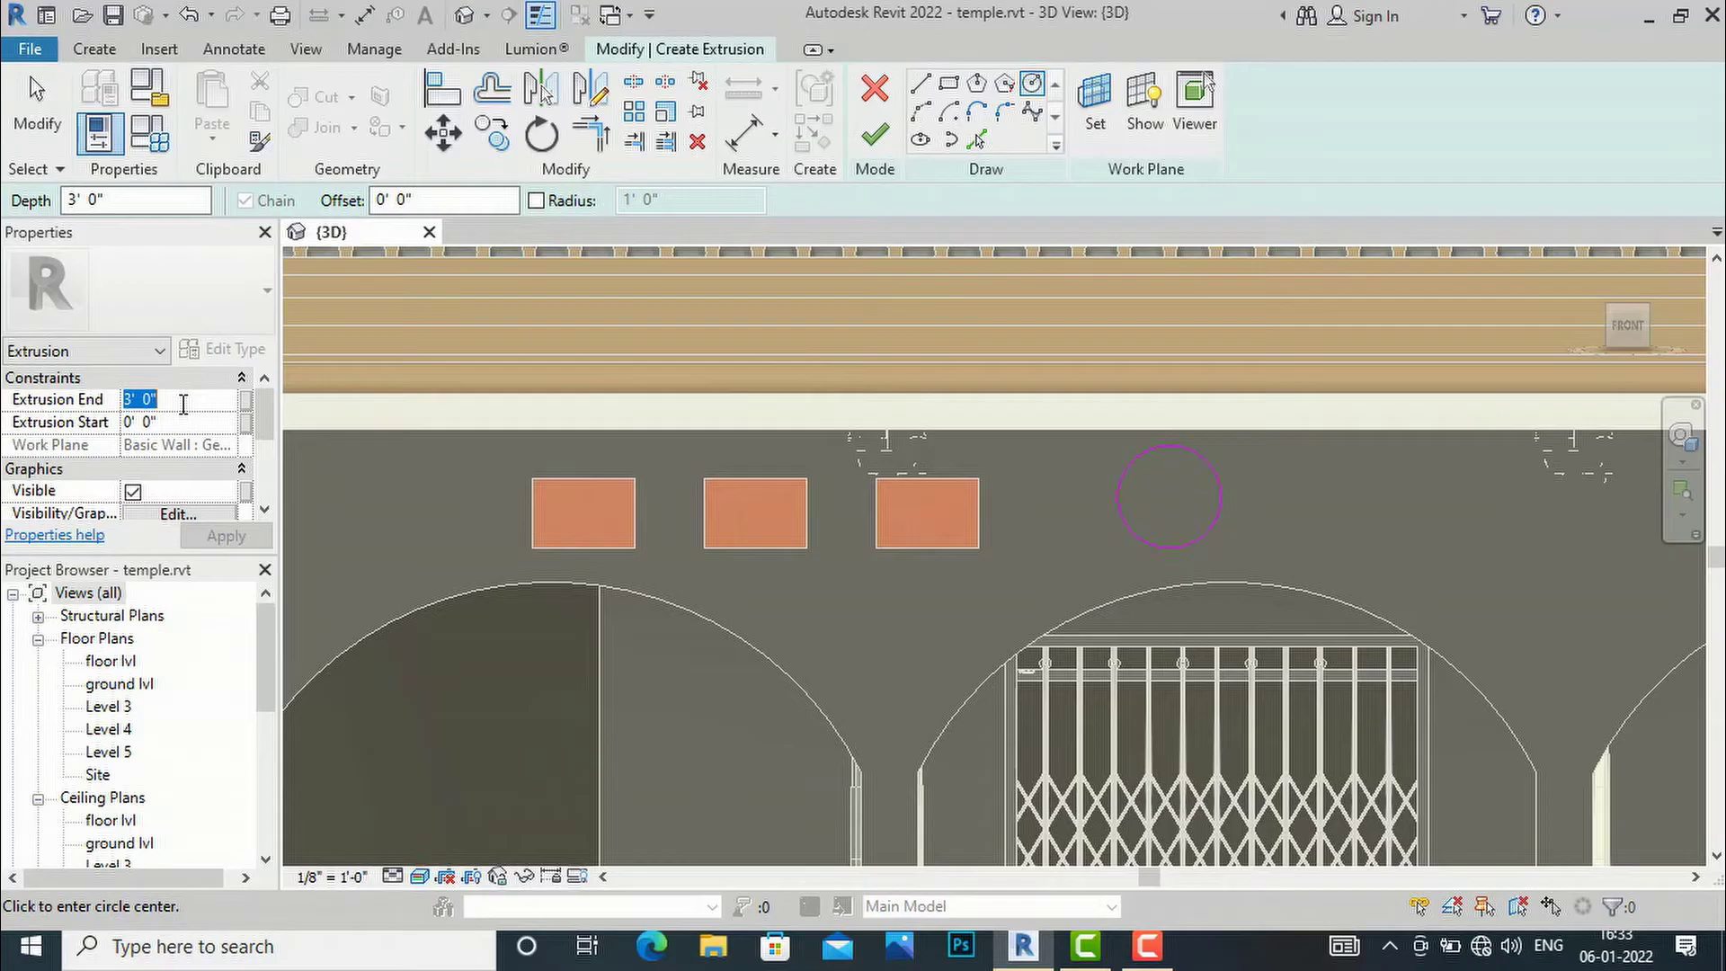
{"action": "type", "text": "4'"}
{"action": "left_click", "coordinate": [226, 536]}
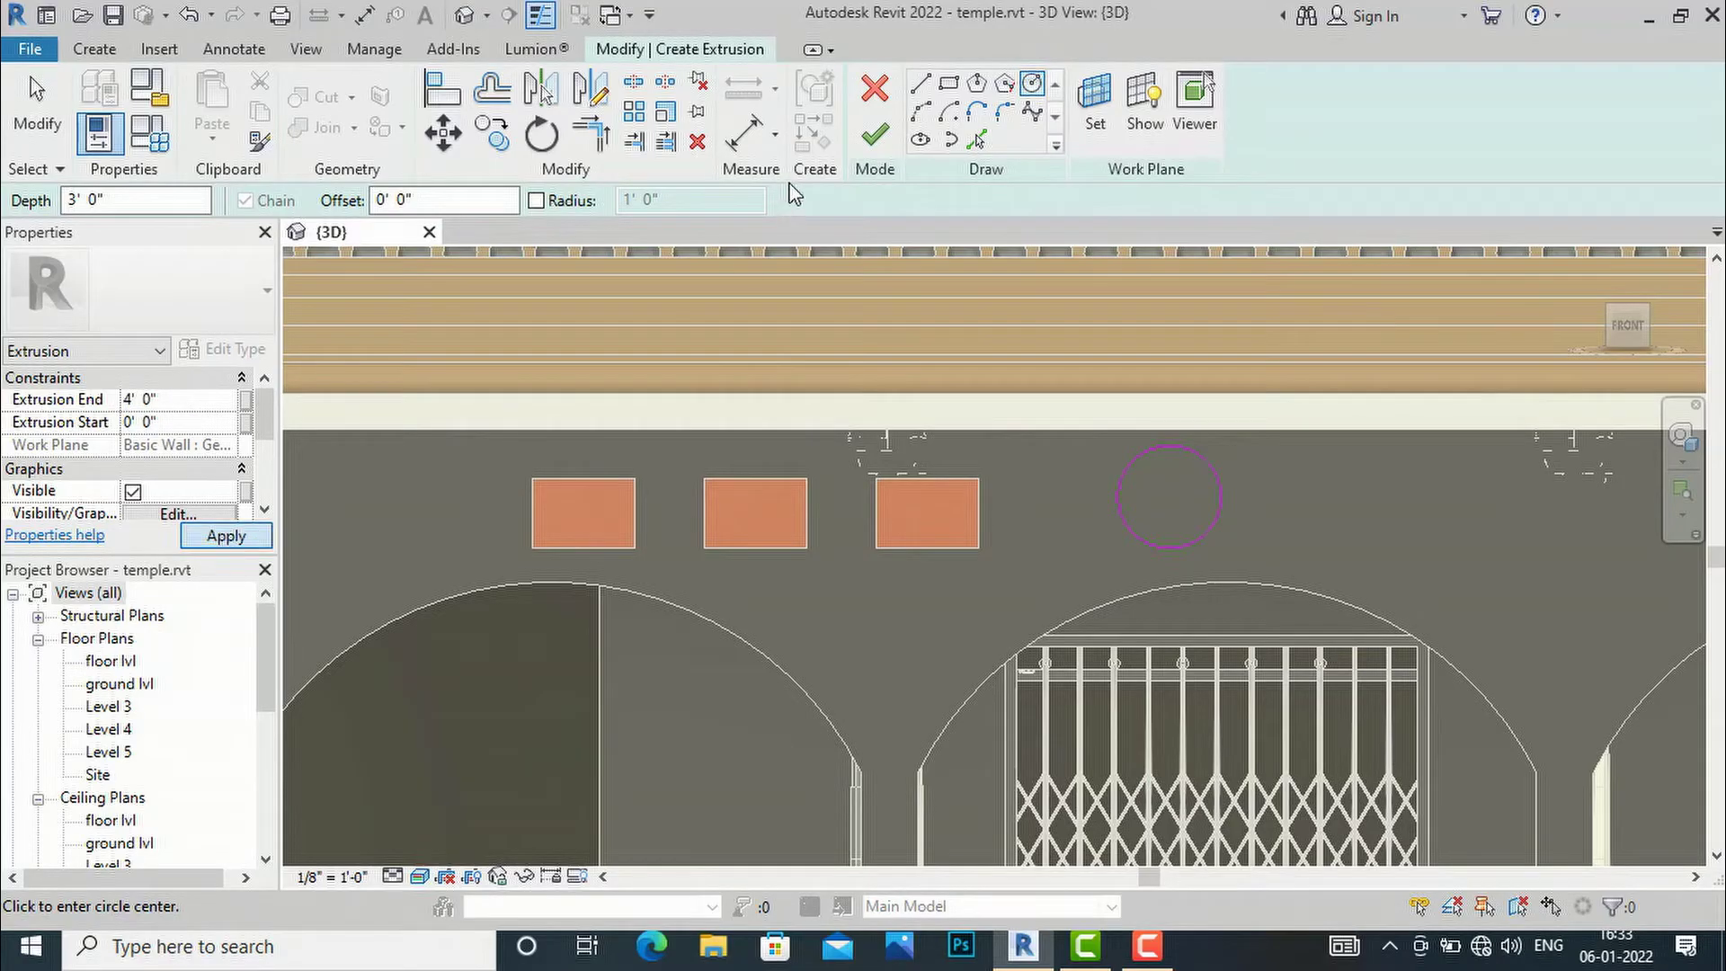
{"action": "left_click", "coordinate": [872, 144]}
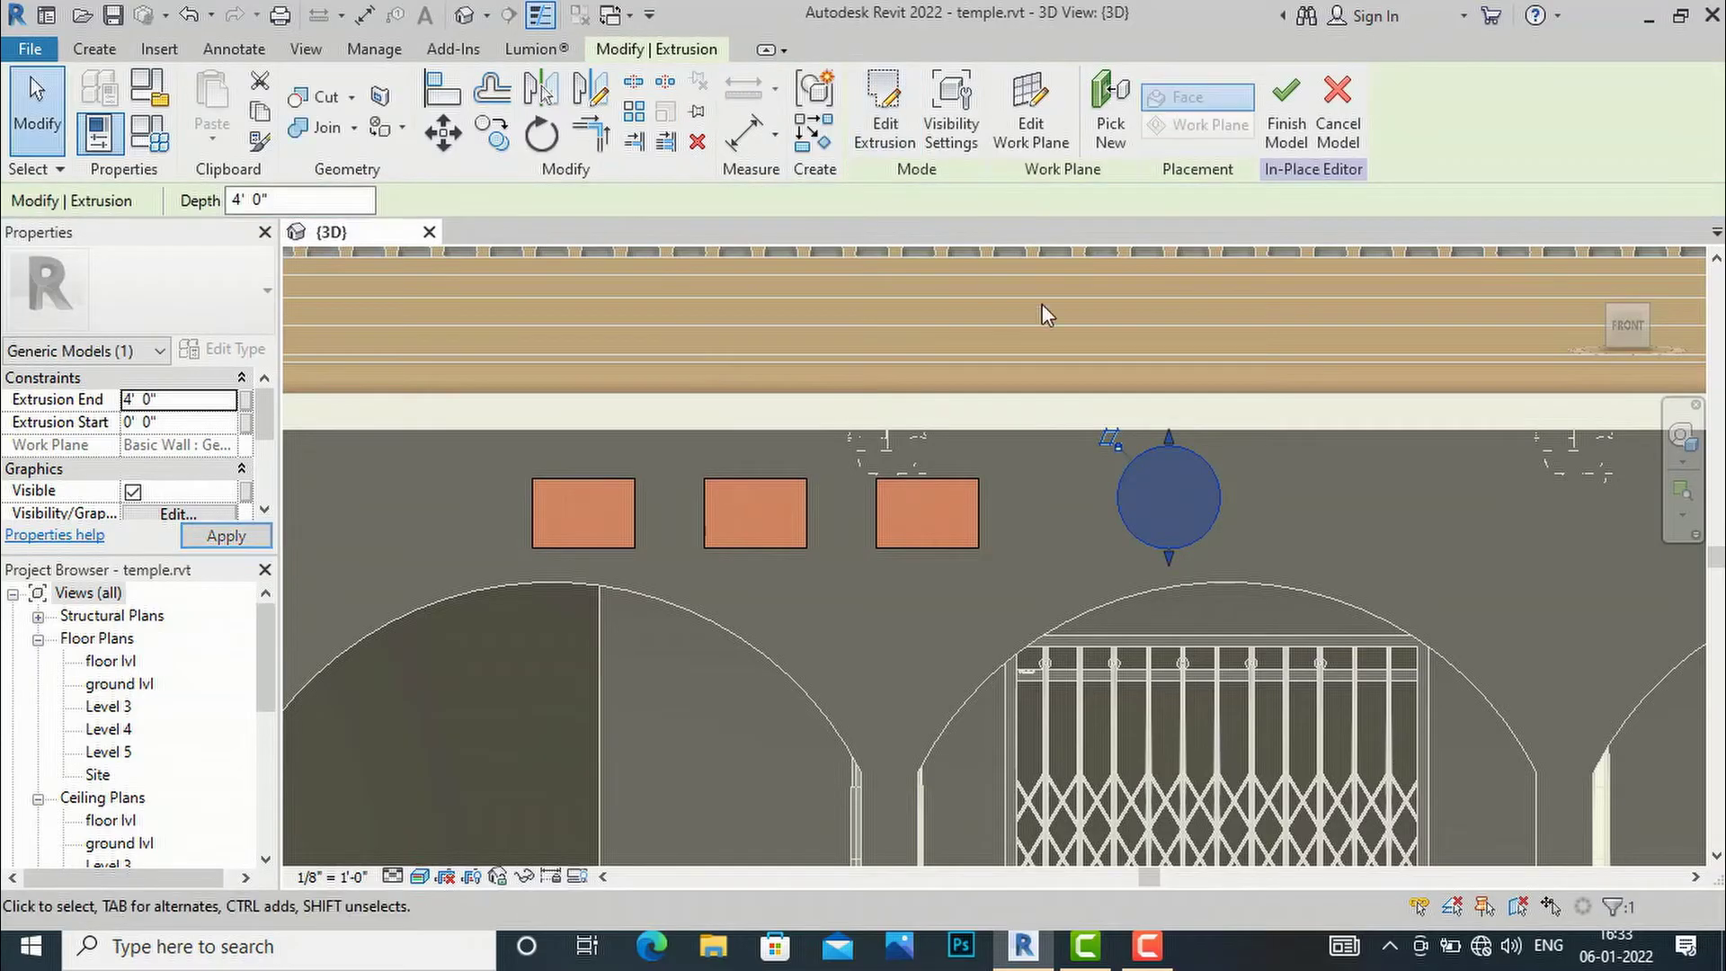
- Examine the cylinder and the three blocks projecting from the front wall from several angles
{"action": "left_click_drag", "start_coordinate": [1645, 331], "coordinate": [1506, 382]}
{"action": "left_click", "coordinate": [1503, 372]}
{"action": "key", "text": "Escape"}
{"action": "scroll", "coordinate": [989, 460], "scroll_direction": "down", "scroll_amount": 5}
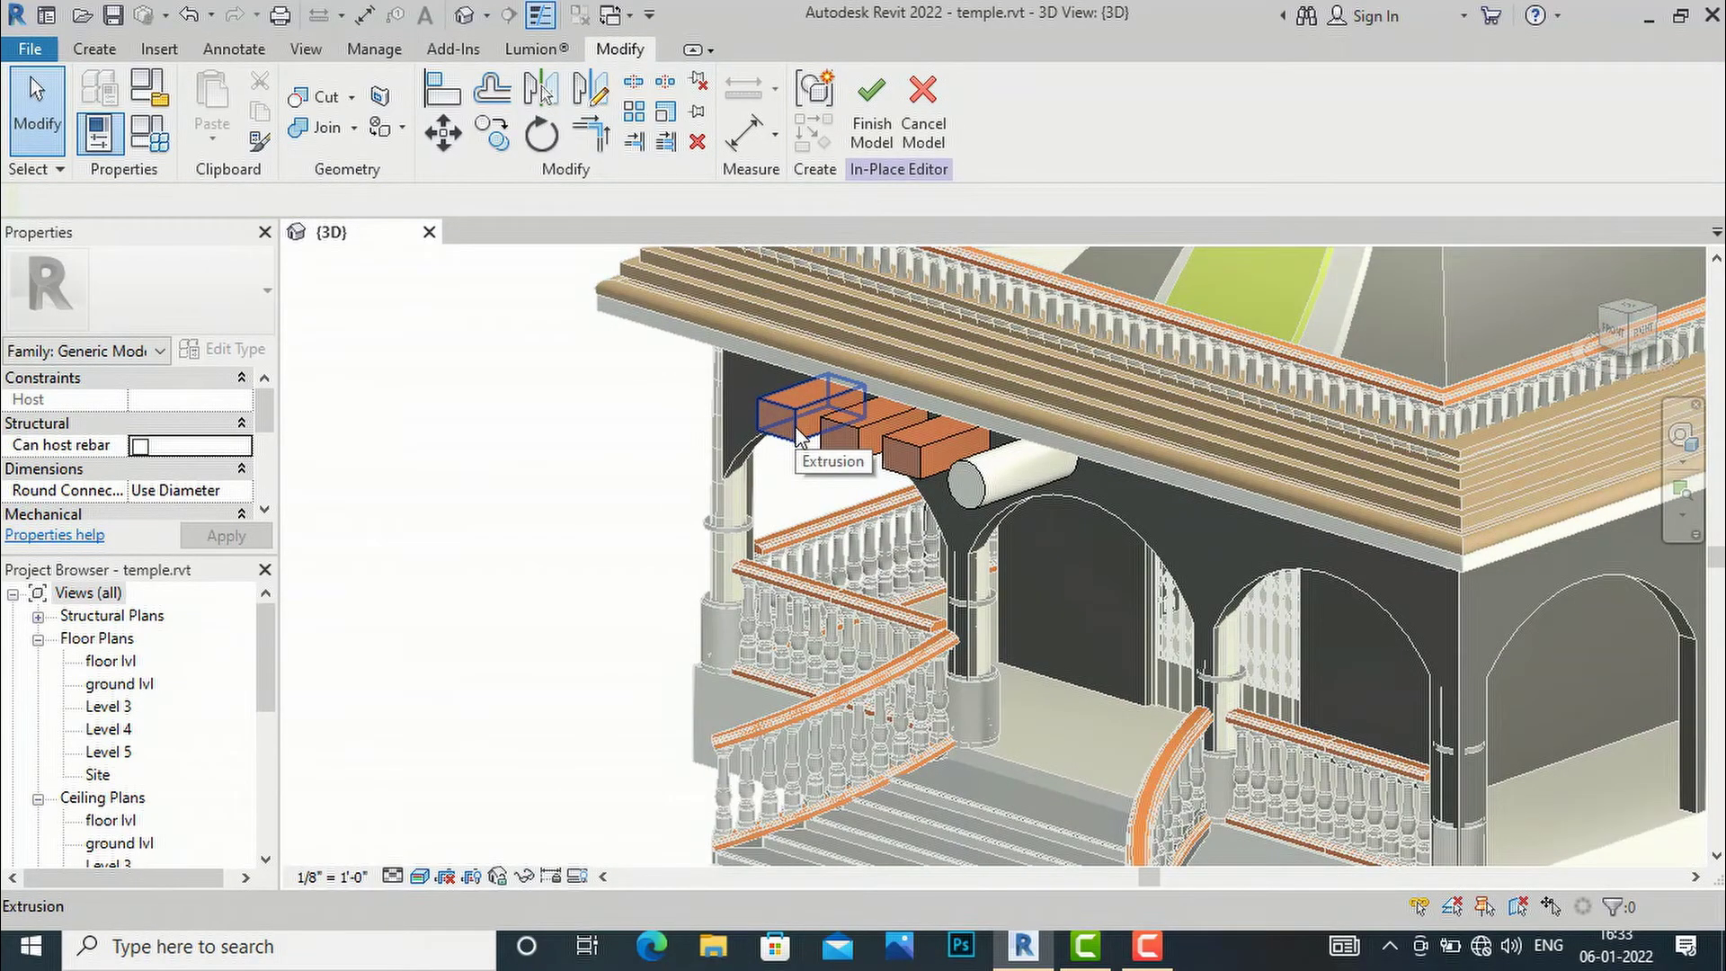
{"action": "left_click", "coordinate": [1615, 334]}
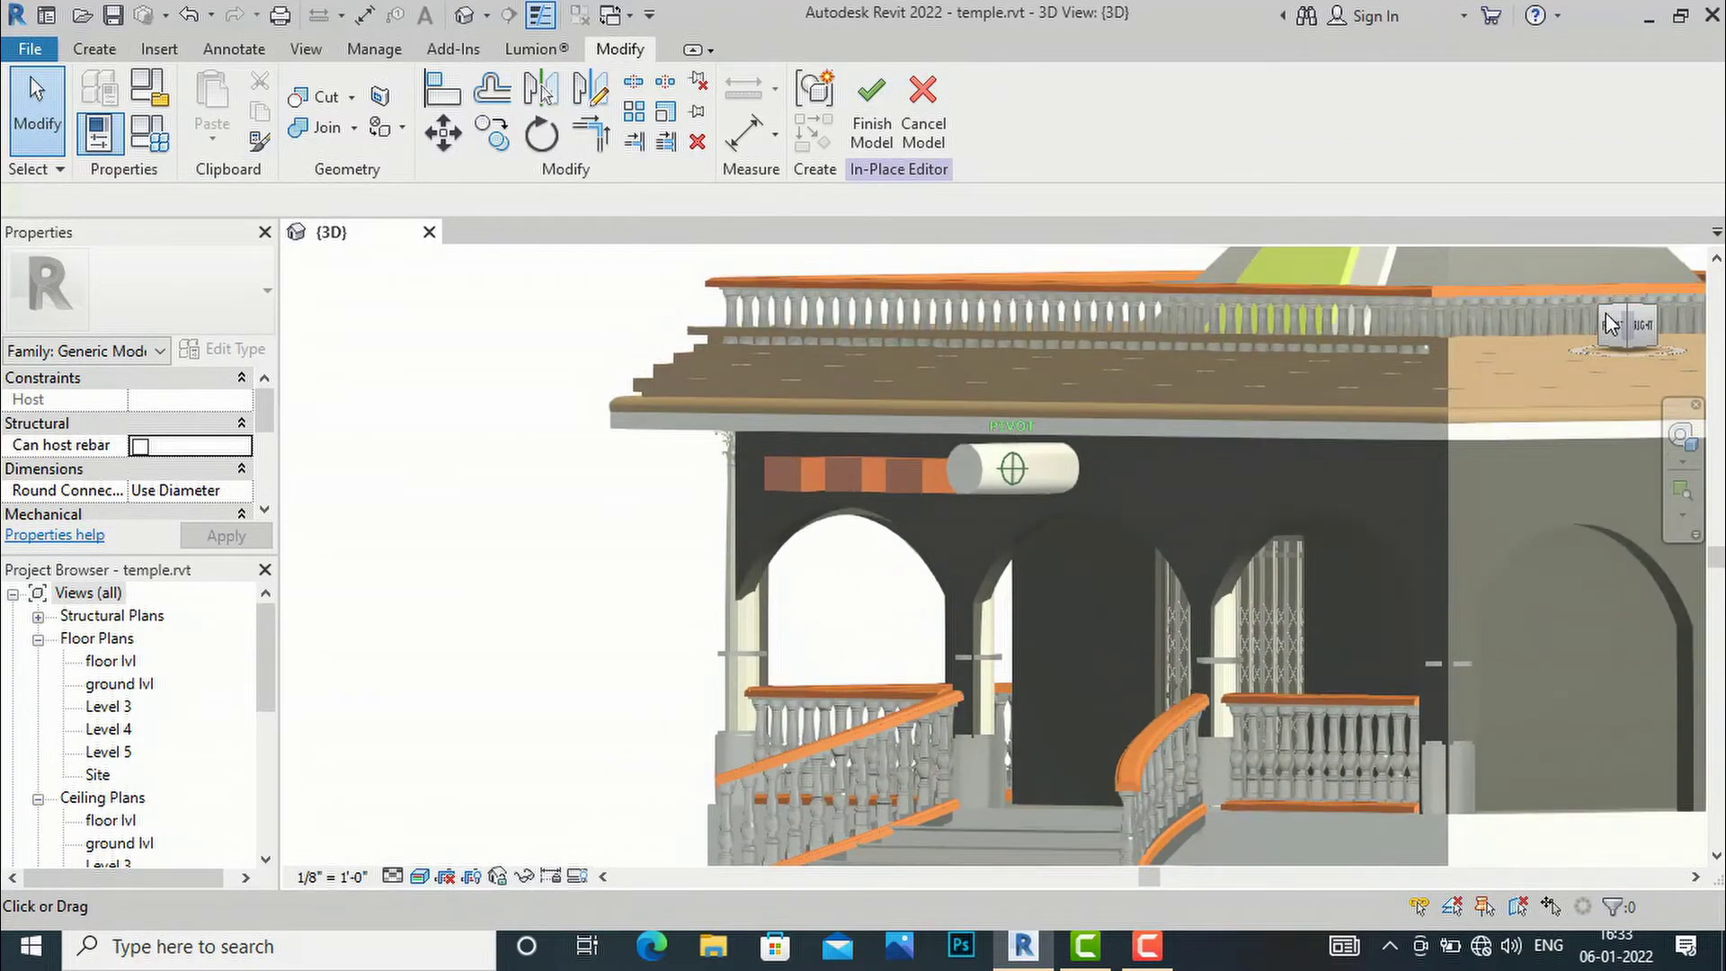
{"action": "left_click", "coordinate": [1609, 325]}
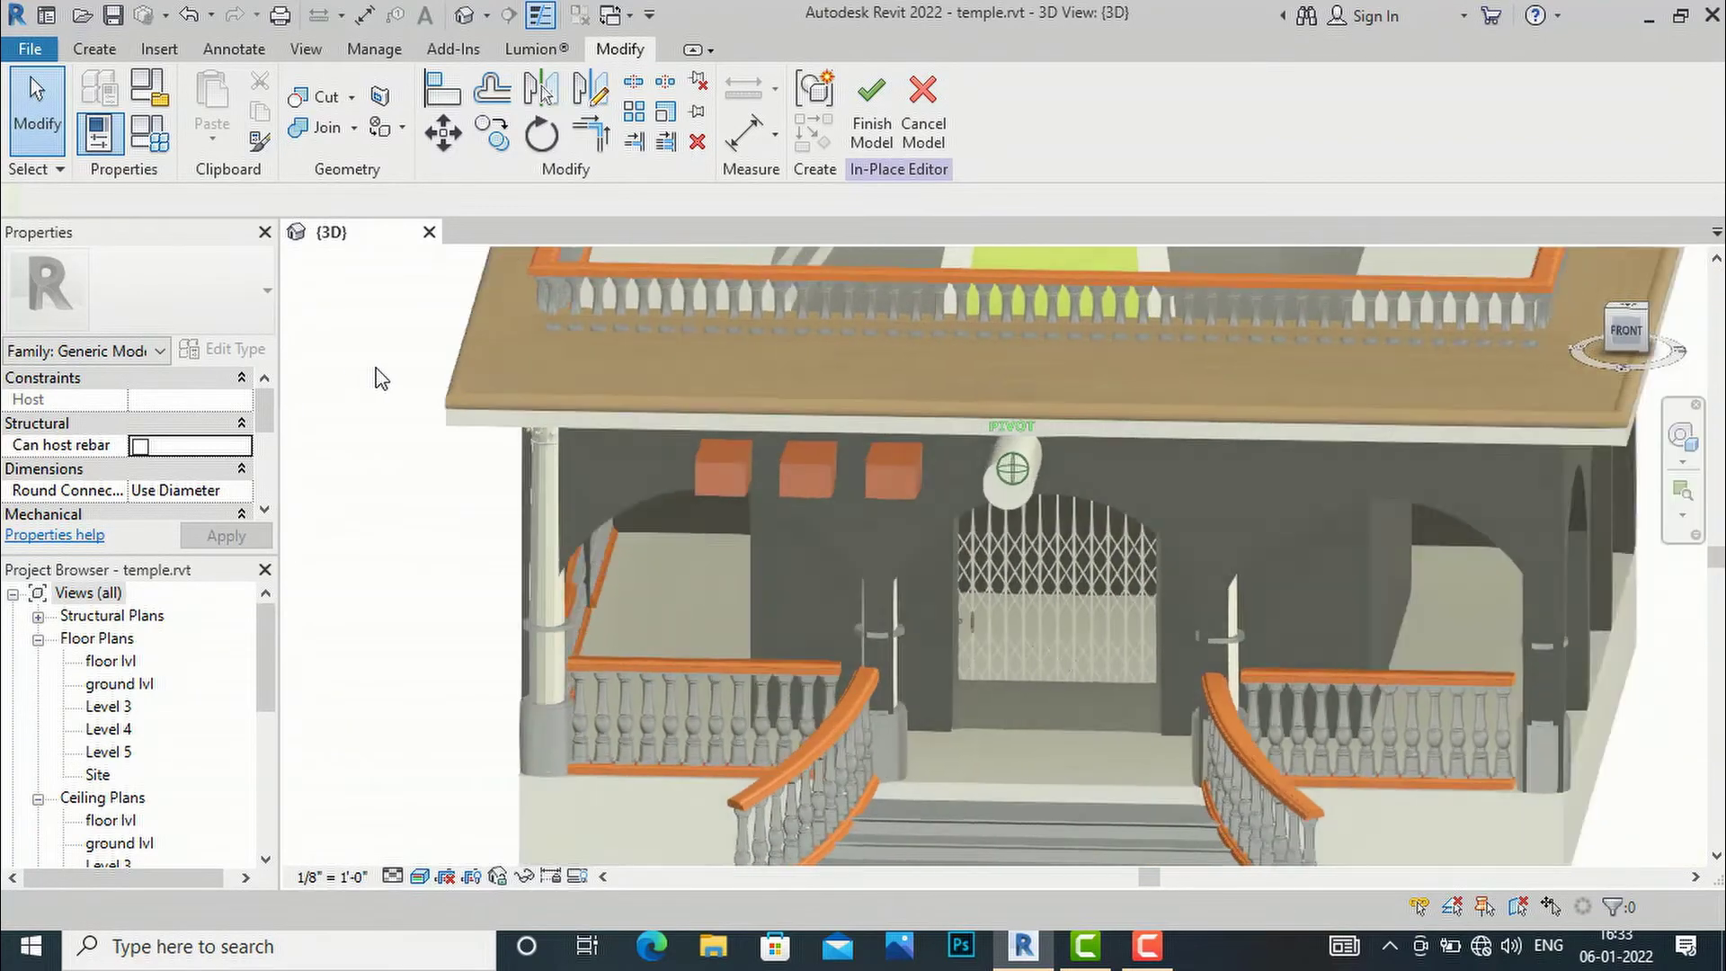
{"action": "middle_click_drag", "start_coordinate": [381, 378], "coordinate": [1474, 414], "text": "shift"}
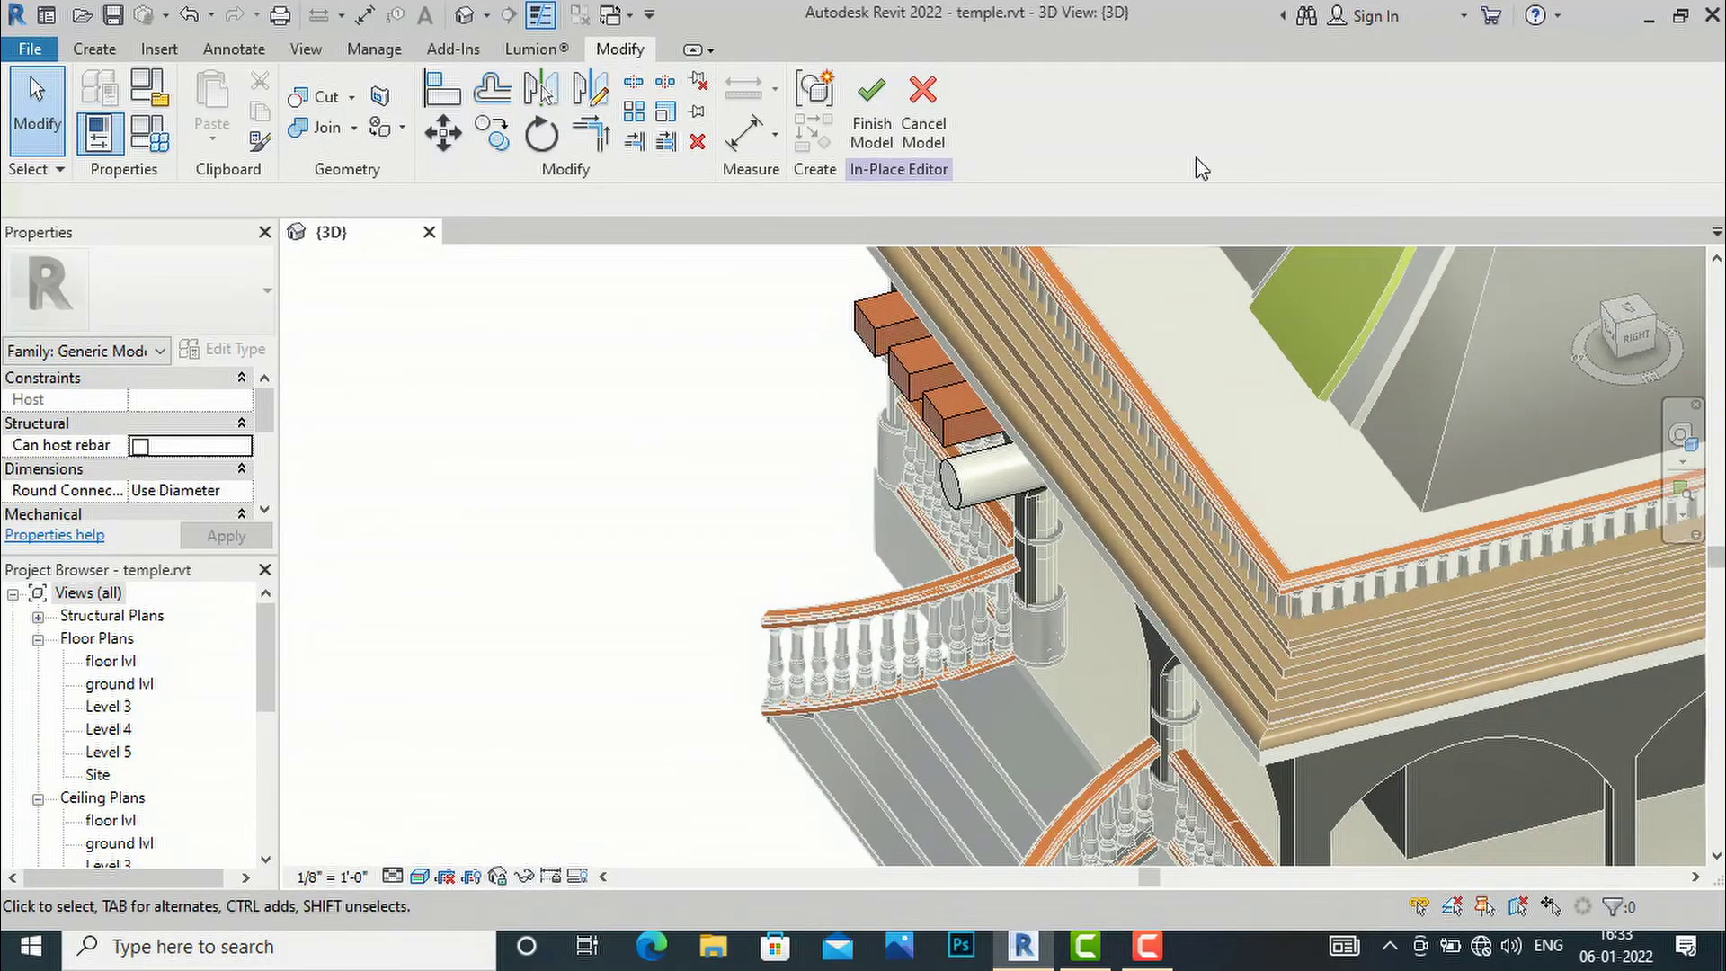
- Start a new extrusion in the floor lvl plan view and set its work plane to Level : floor lvl
{"action": "left_click", "coordinate": [93, 50]}
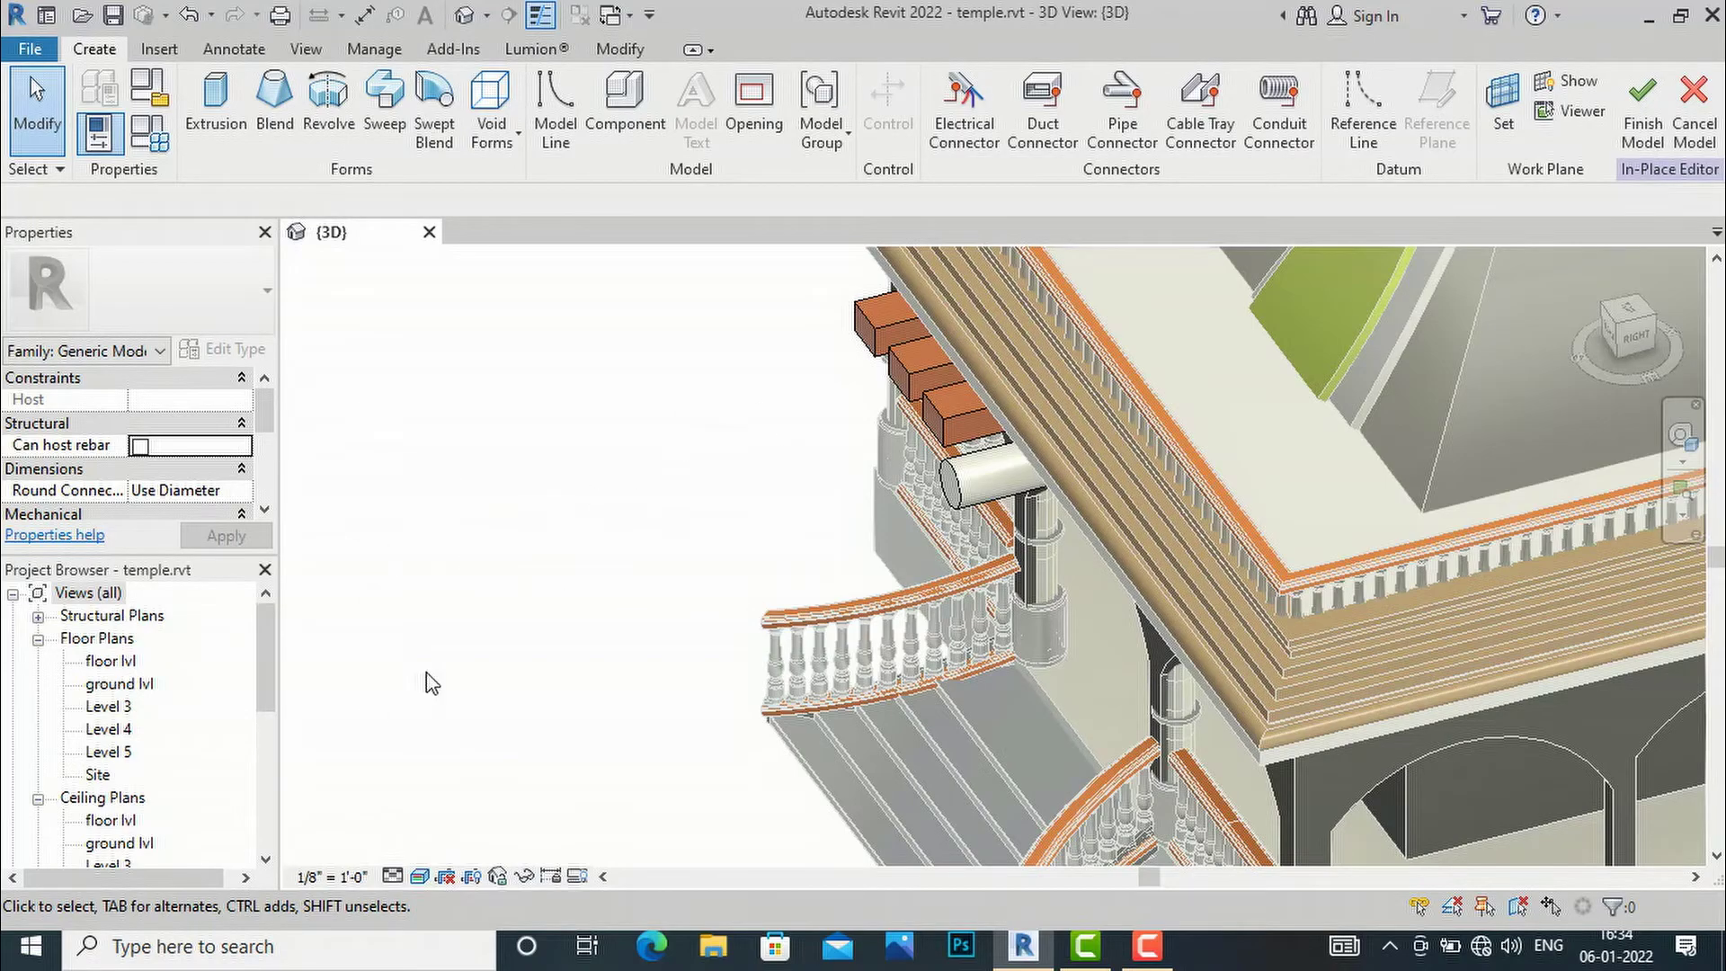
{"action": "left_click", "coordinate": [216, 101]}
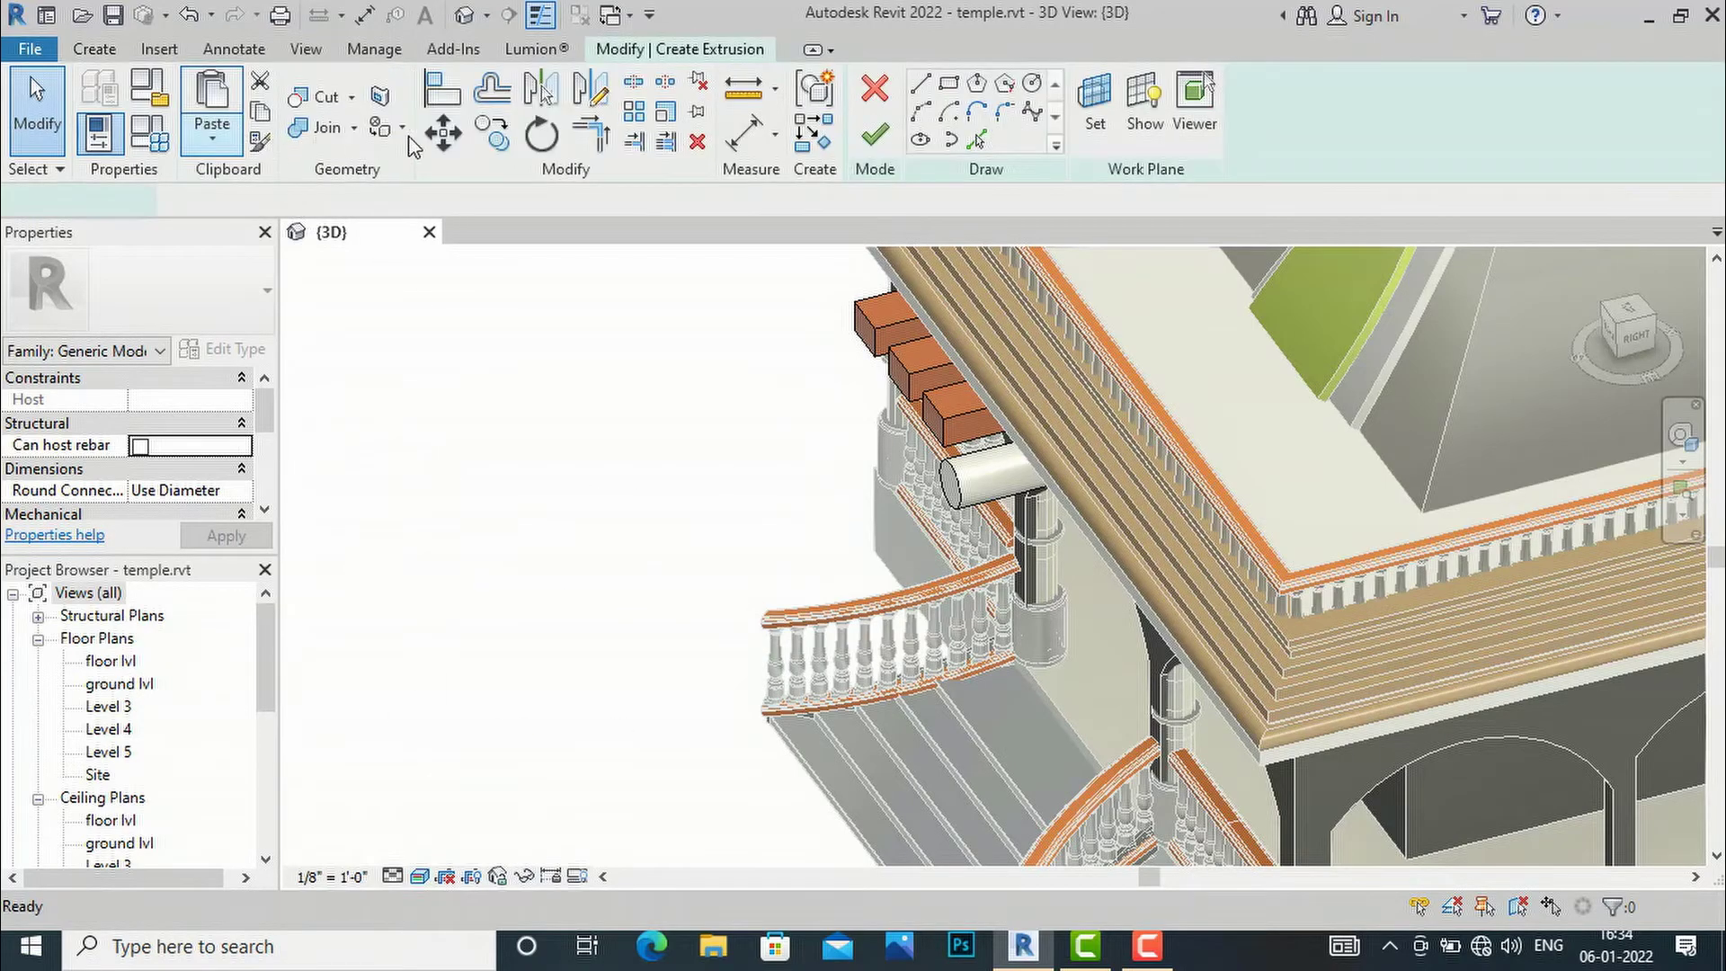
{"action": "left_click", "coordinate": [921, 115]}
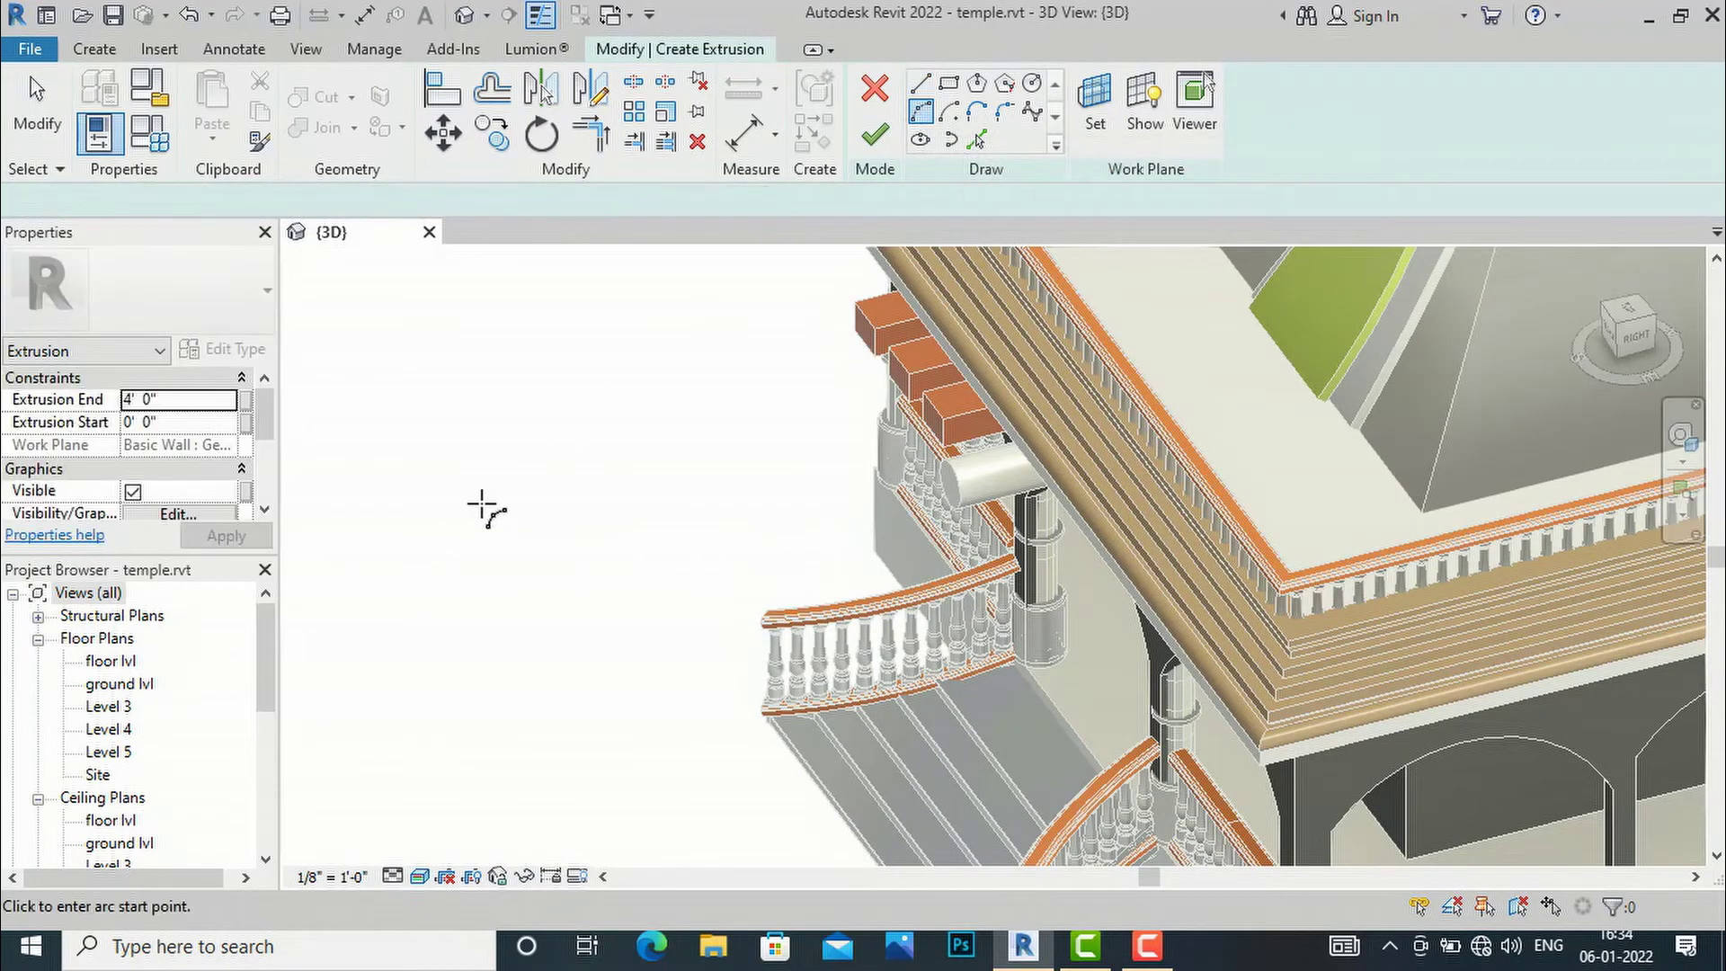
{"action": "double_click", "coordinate": [106, 663]}
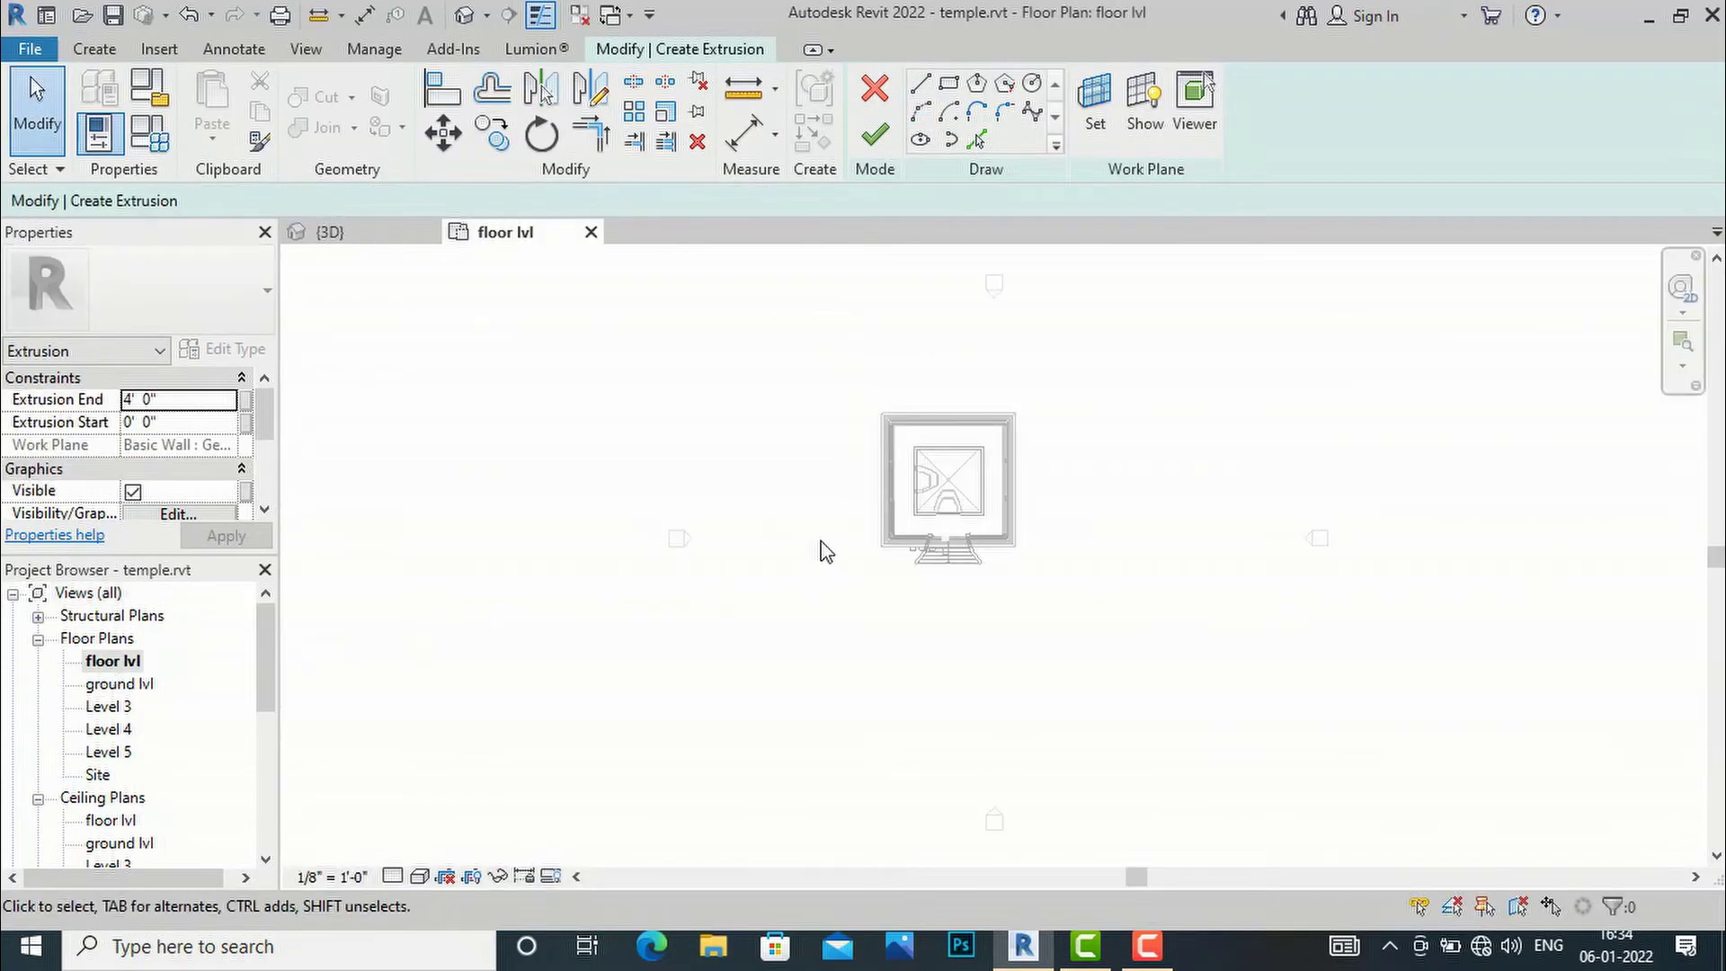
{"action": "scroll", "coordinate": [820, 517], "scroll_direction": "up", "scroll_amount": 1}
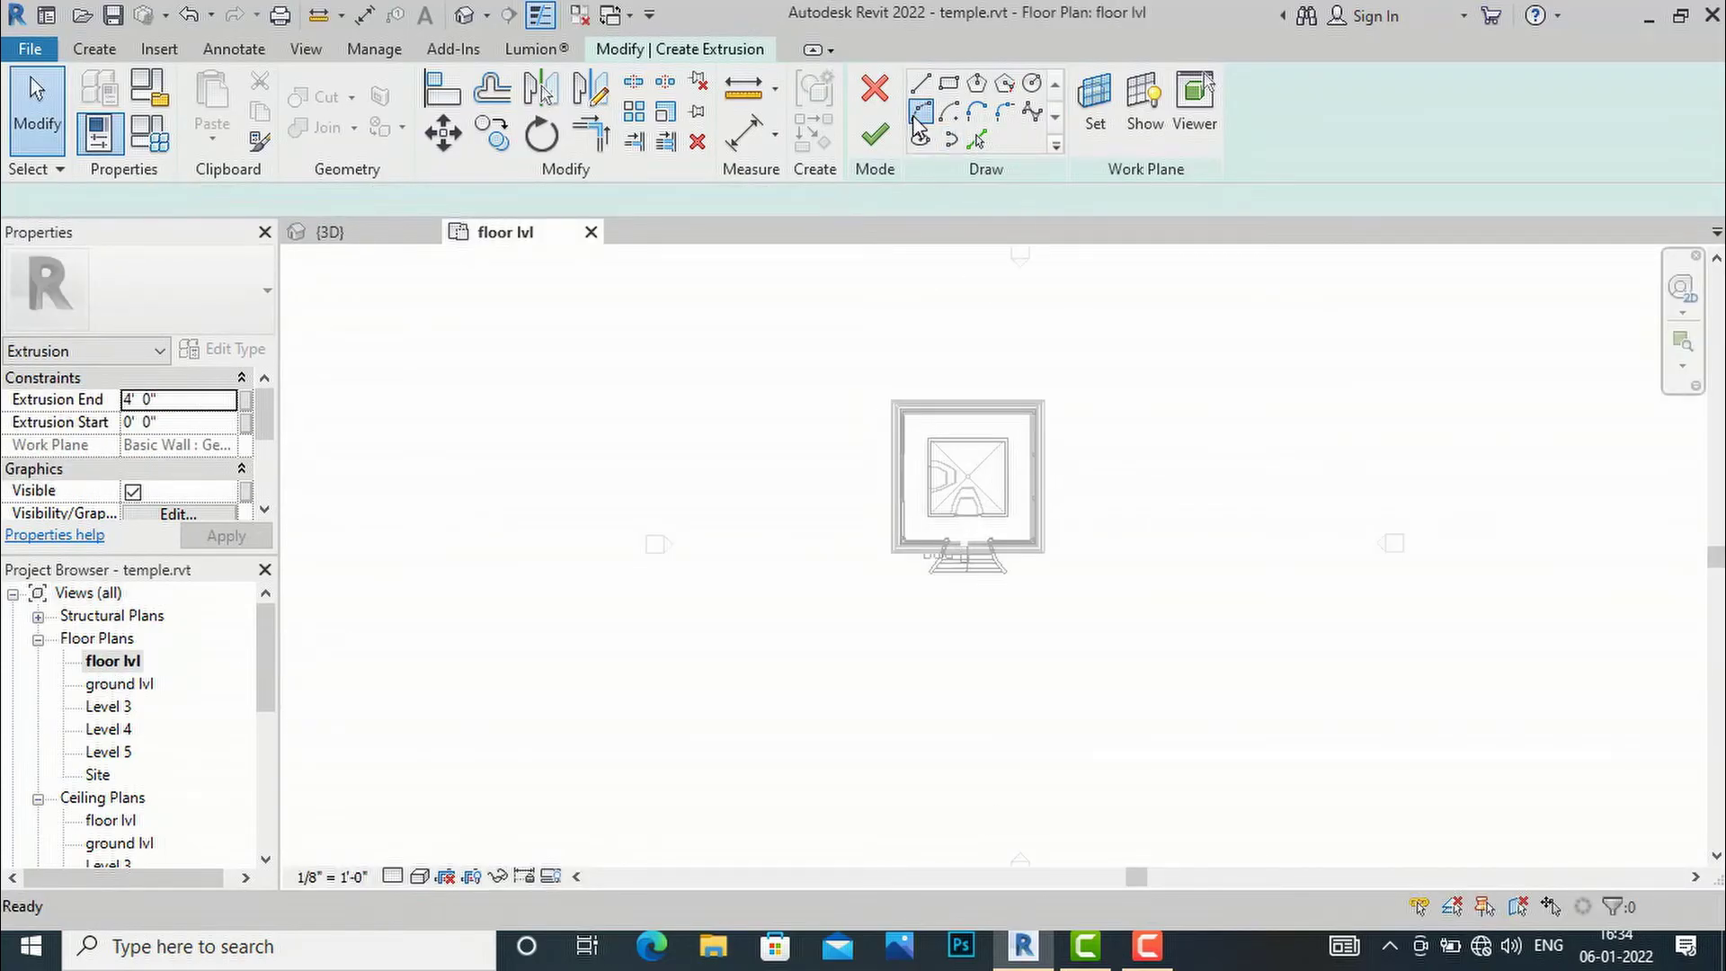
{"action": "left_click", "coordinate": [919, 115]}
{"action": "left_click", "coordinate": [1094, 103]}
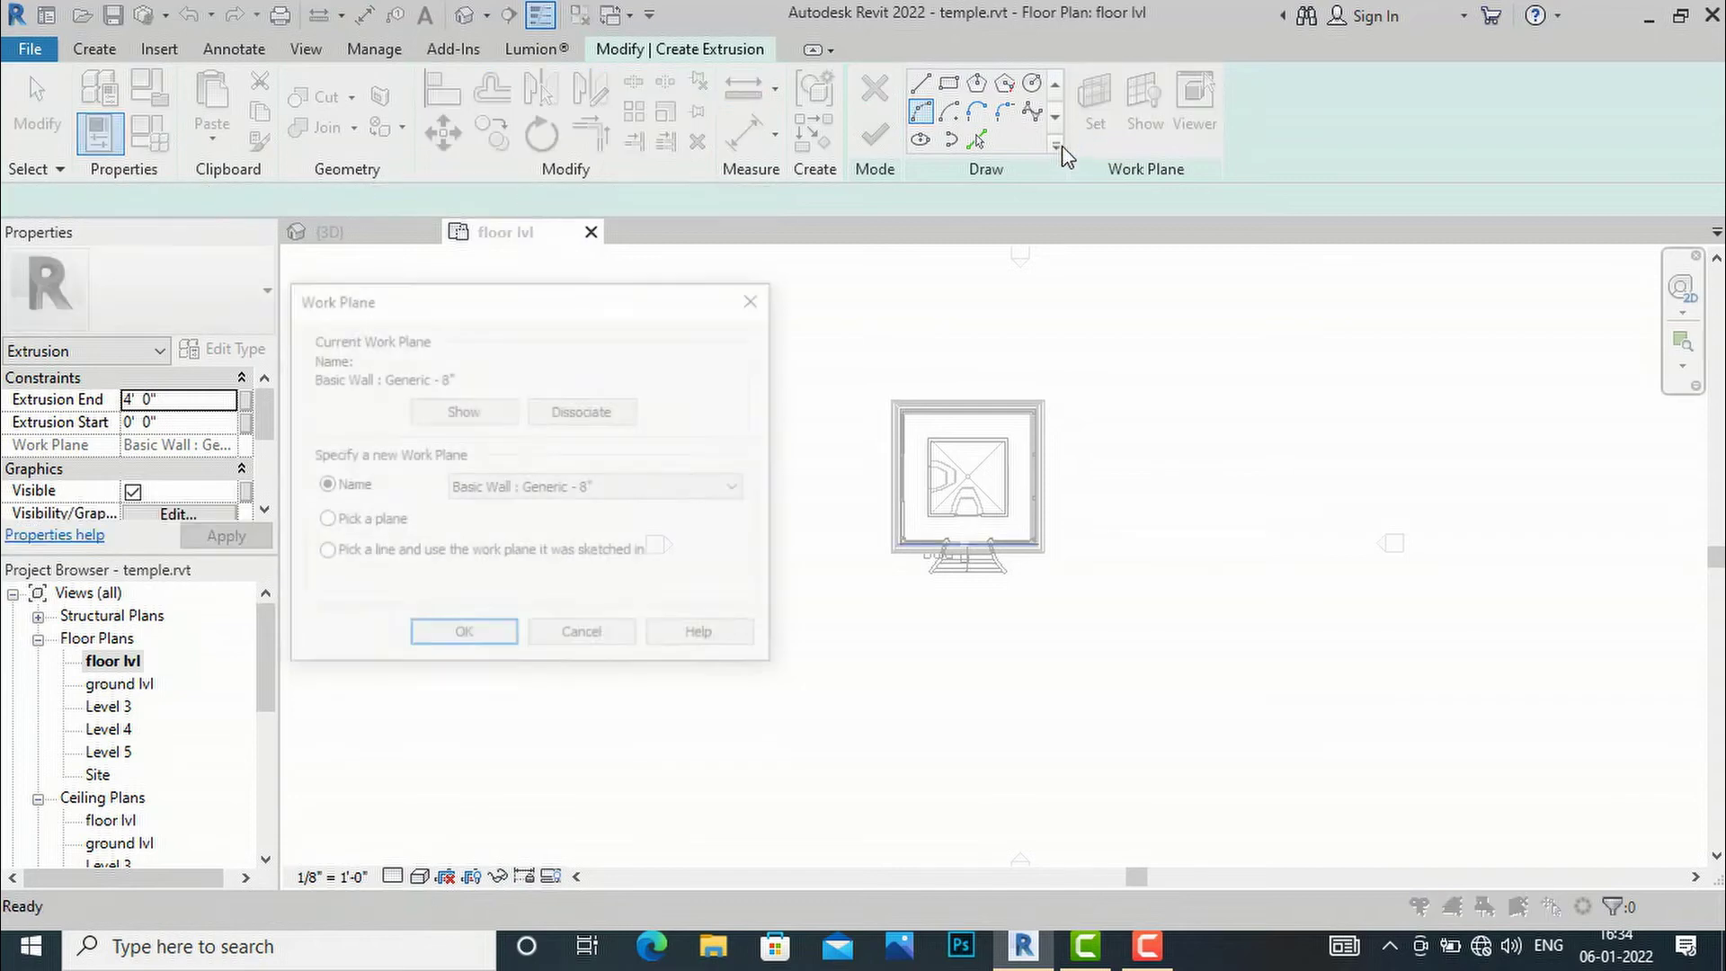
{"action": "left_click", "coordinate": [512, 493]}
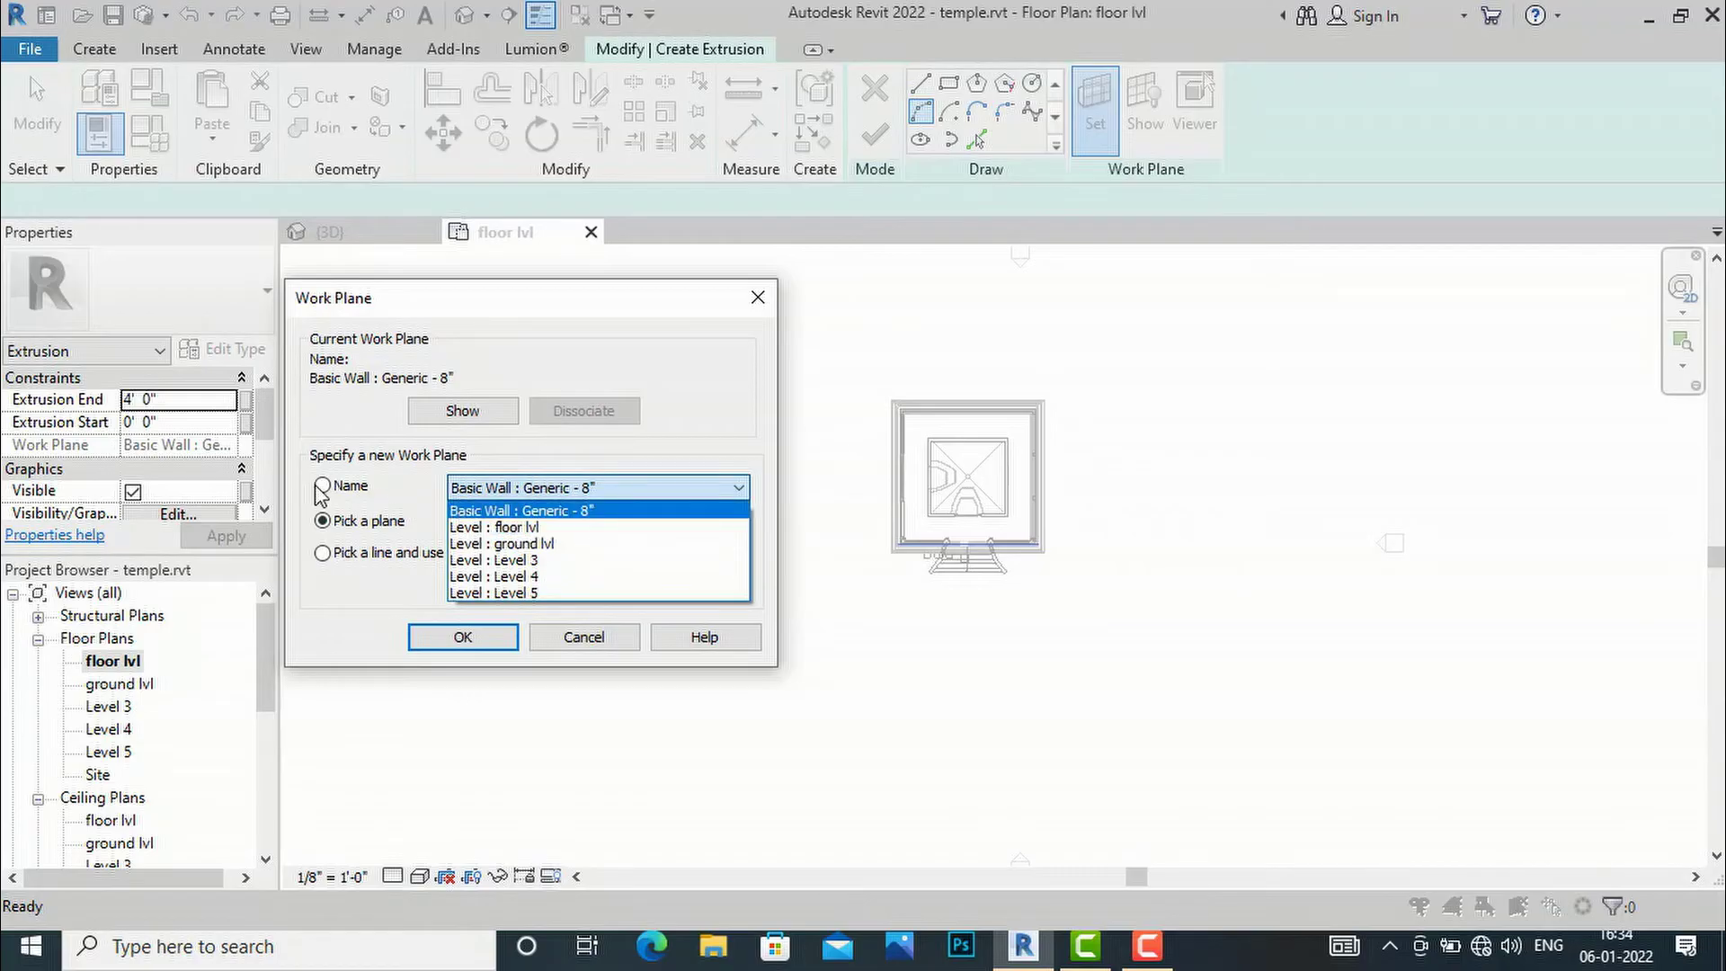
{"action": "left_click", "coordinate": [499, 528]}
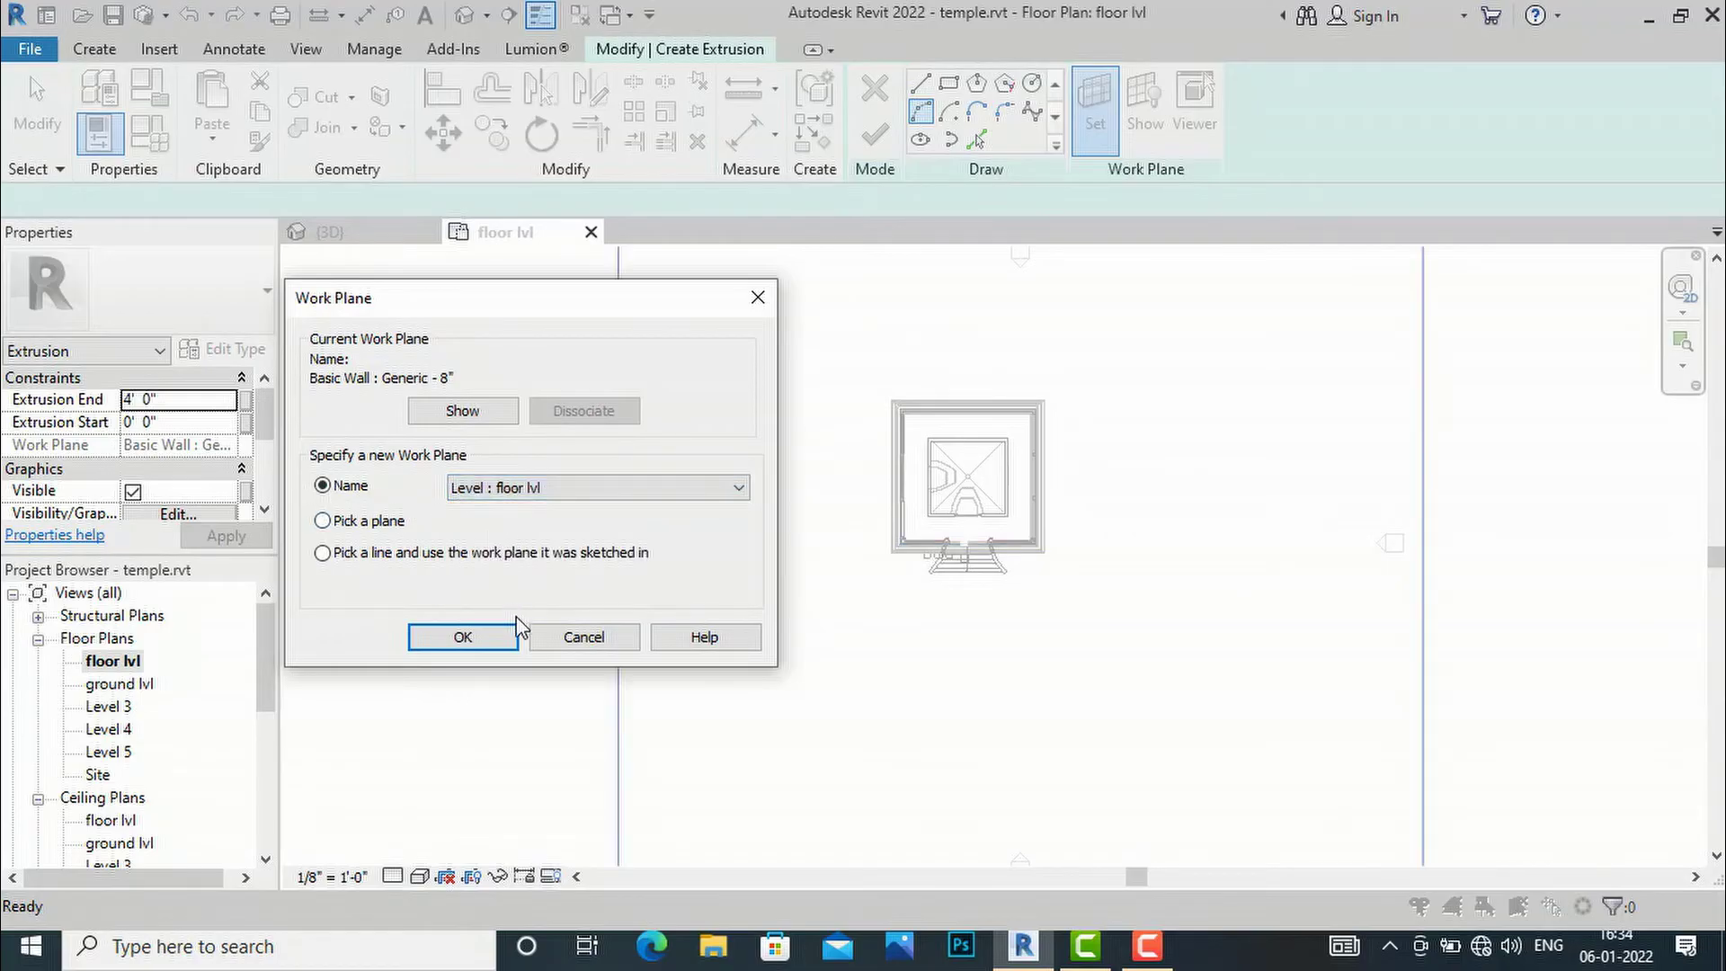
{"action": "left_click", "coordinate": [494, 640]}
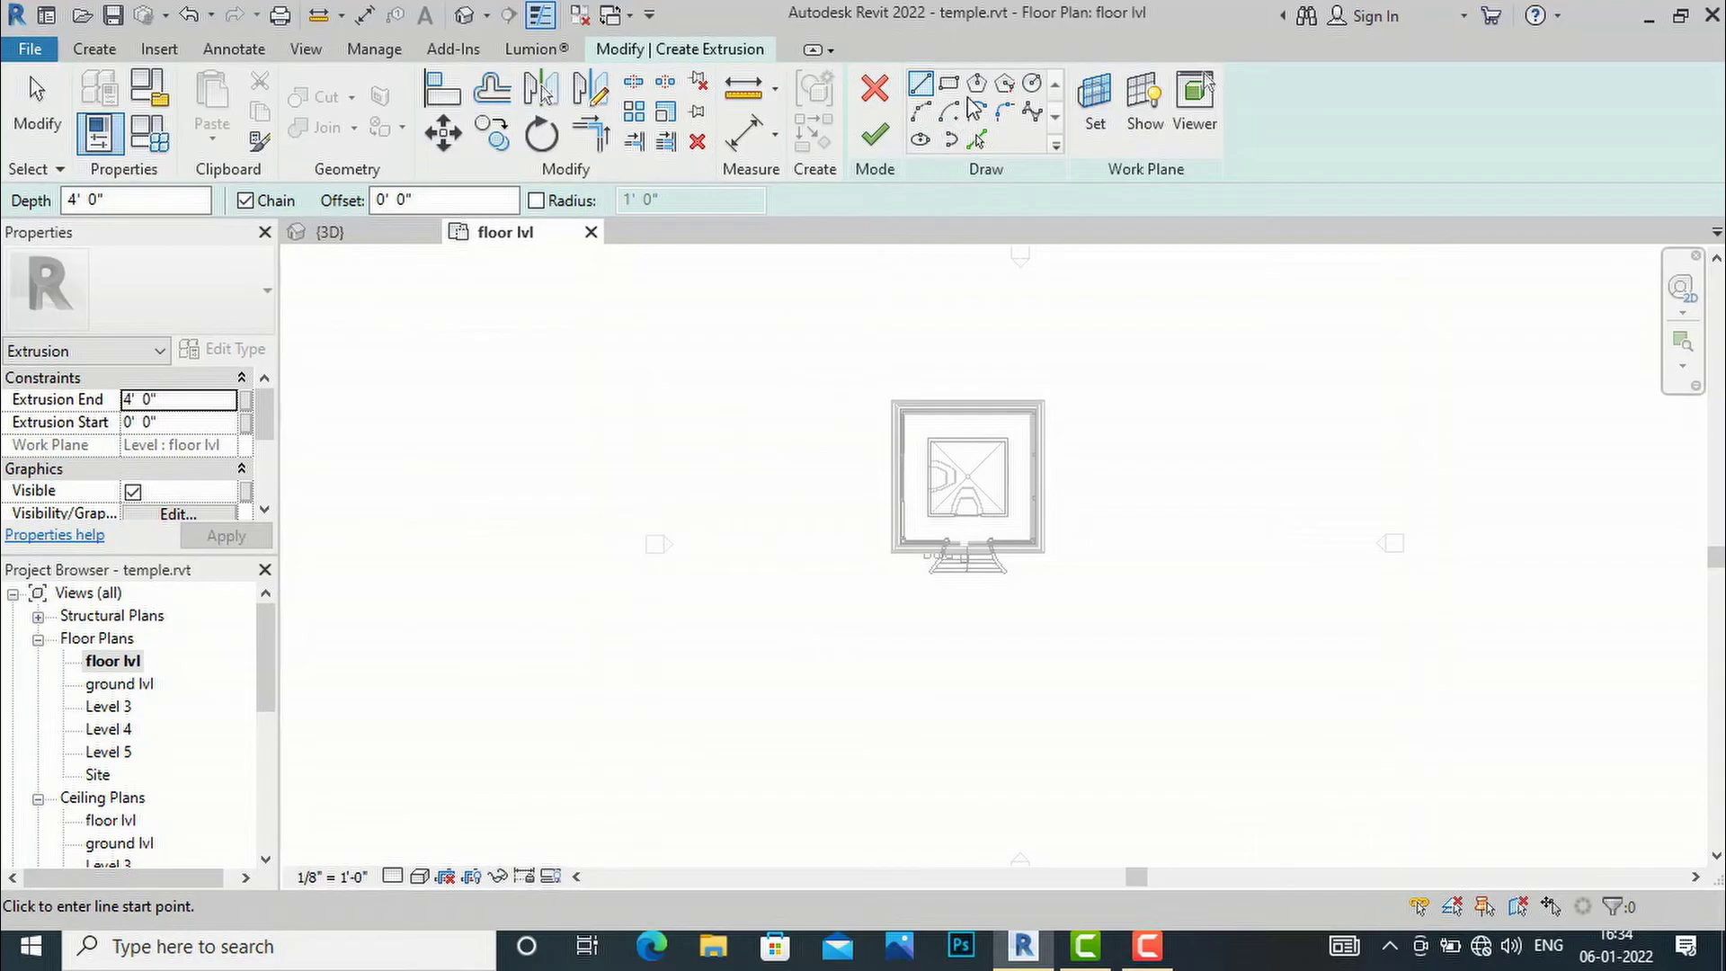
- Sketch a closed outline of four connected arcs left of the temple, the uppermost about 13'-7" and the lowest about 13' in radius
{"action": "left_click", "coordinate": [920, 112]}
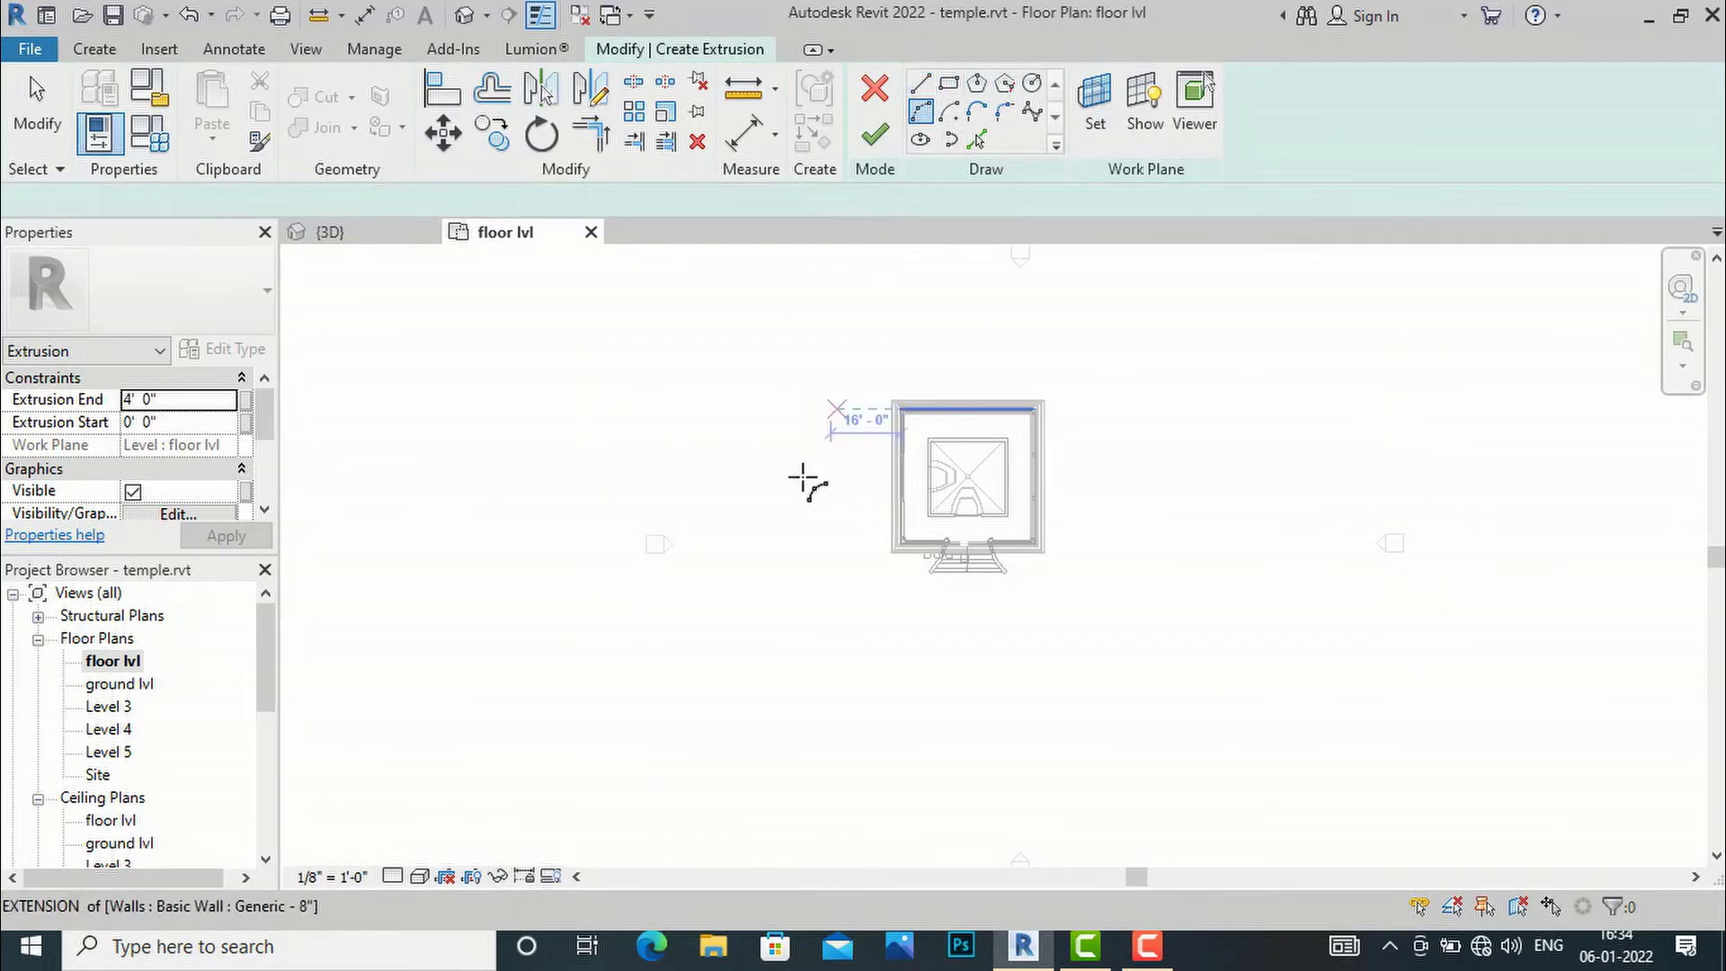
{"action": "left_click", "coordinate": [773, 634]}
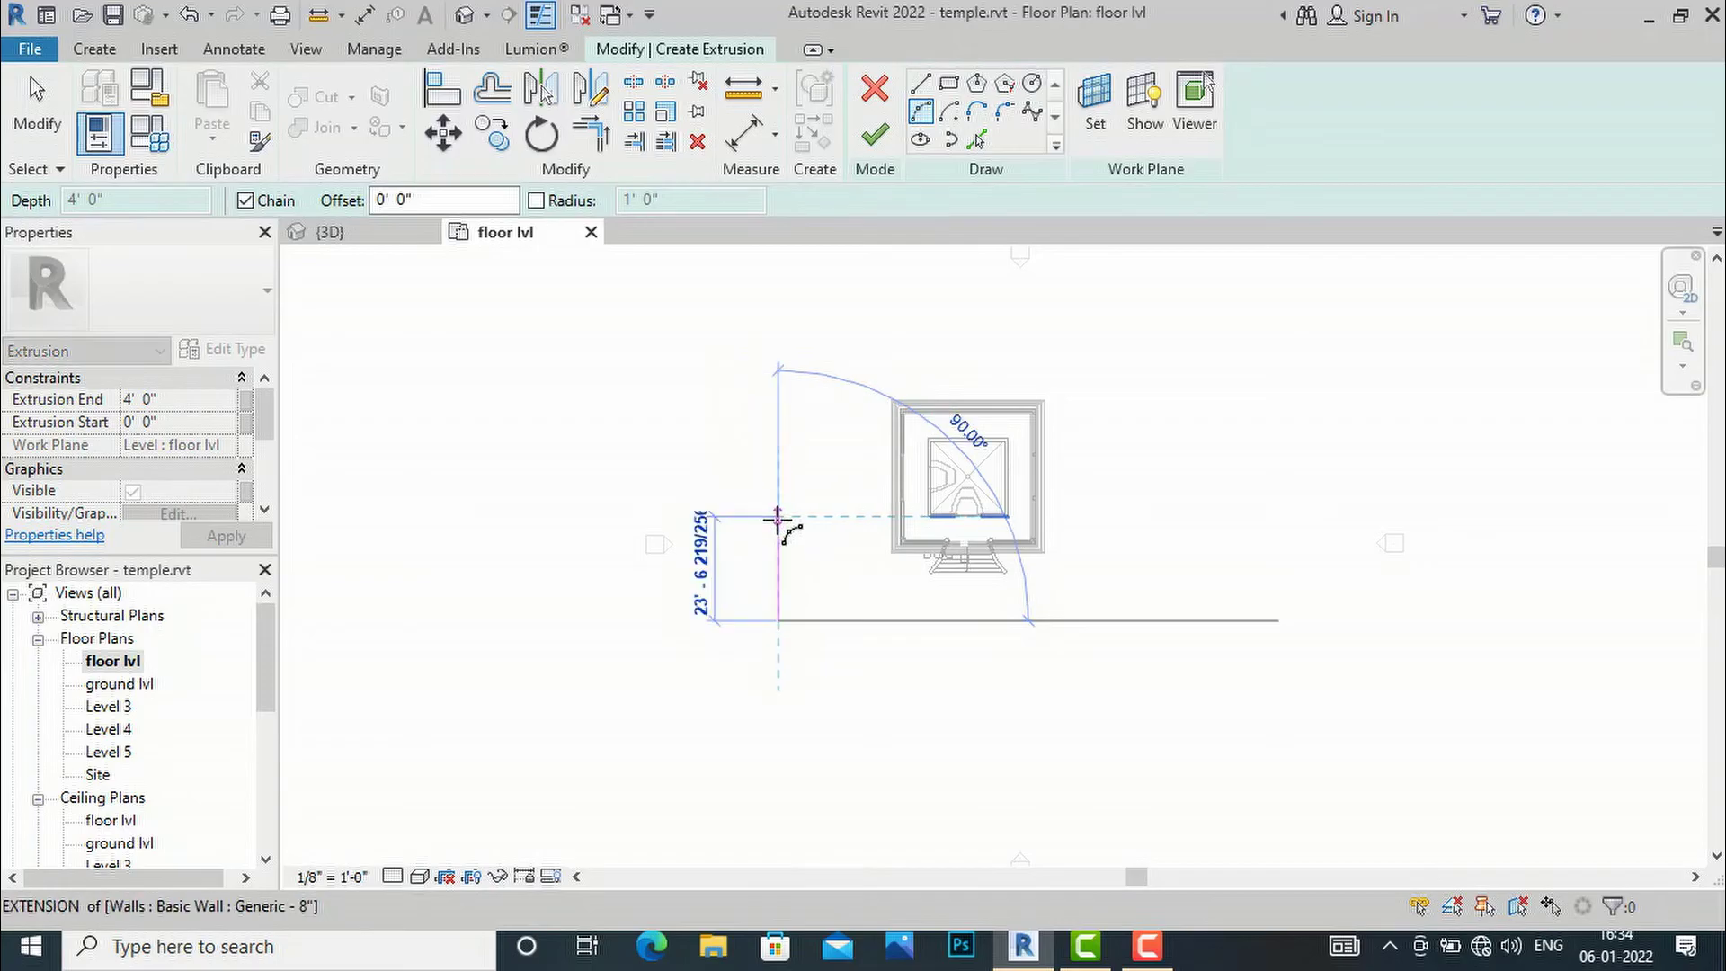
{"action": "left_click", "coordinate": [772, 496]}
{"action": "left_click", "coordinate": [769, 499]}
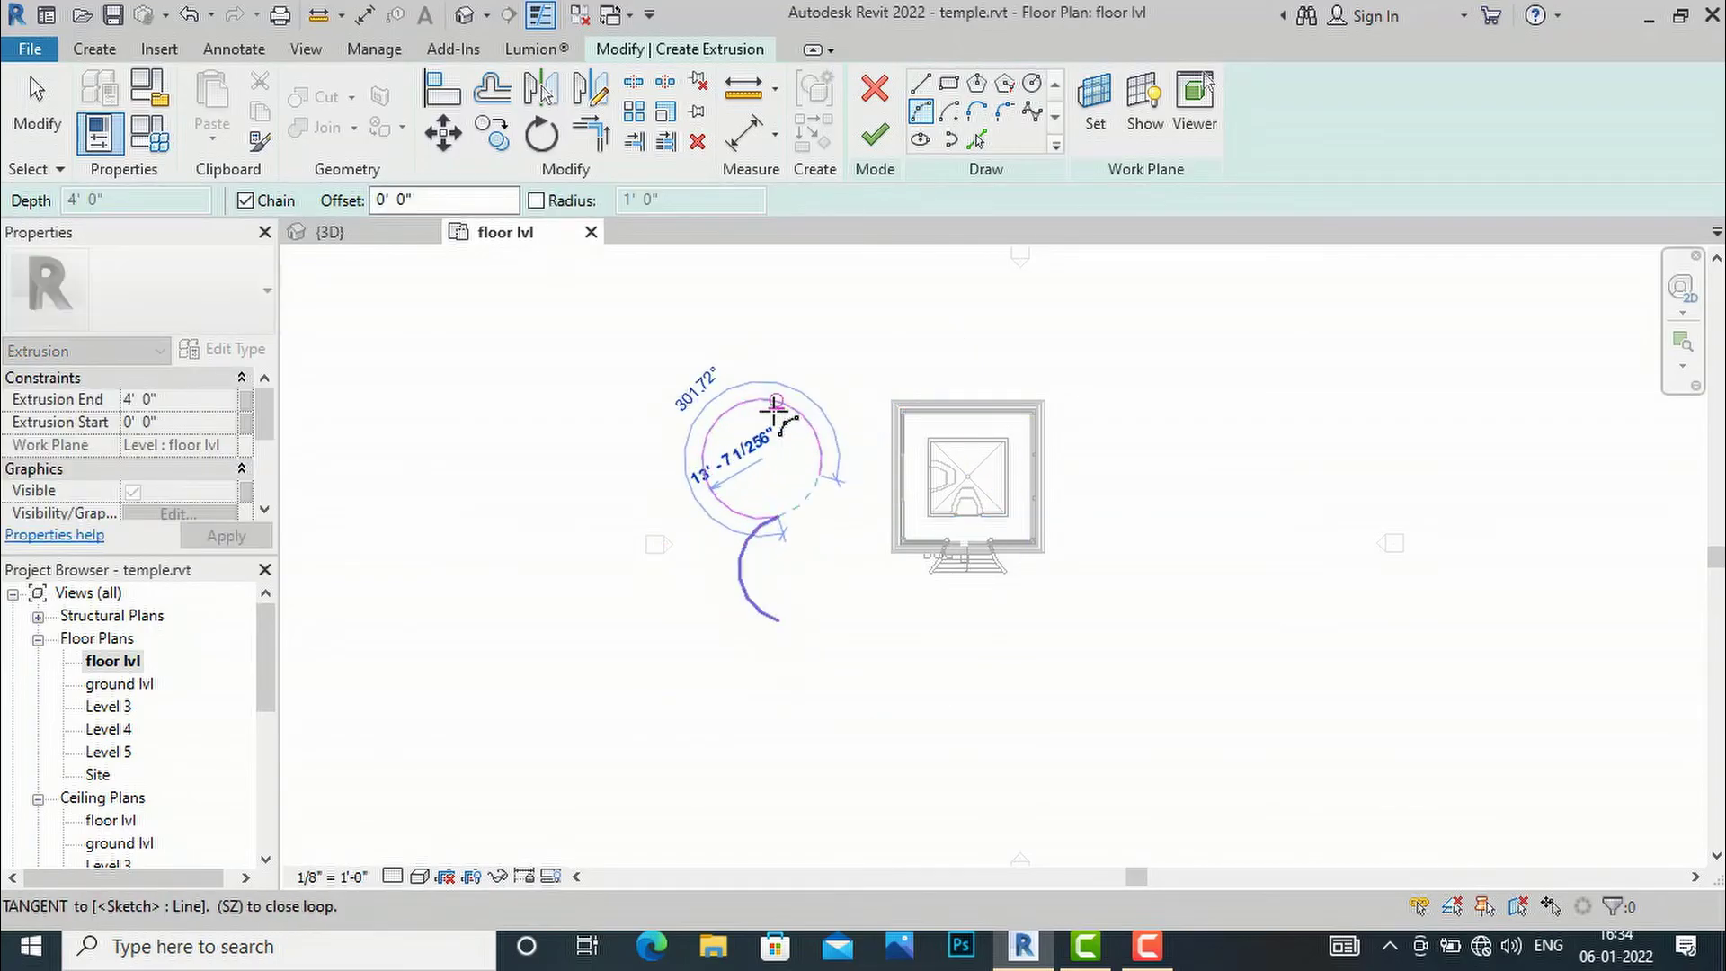
{"action": "left_click", "coordinate": [819, 474]}
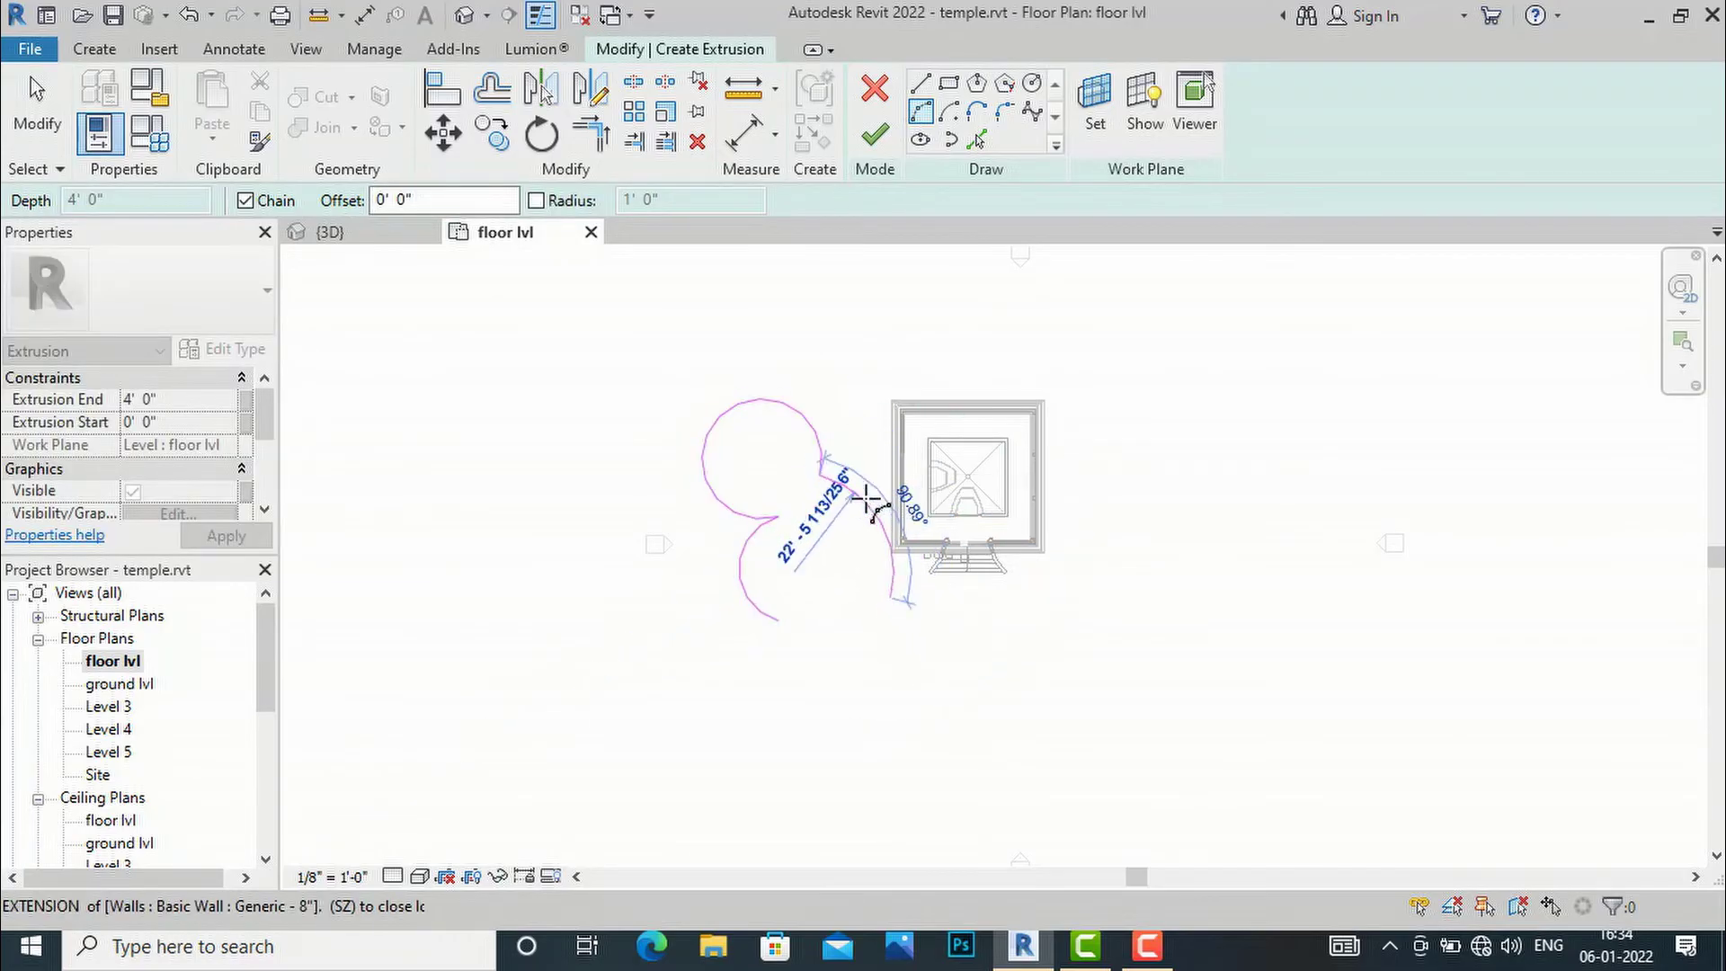
{"action": "left_click", "coordinate": [798, 618]}
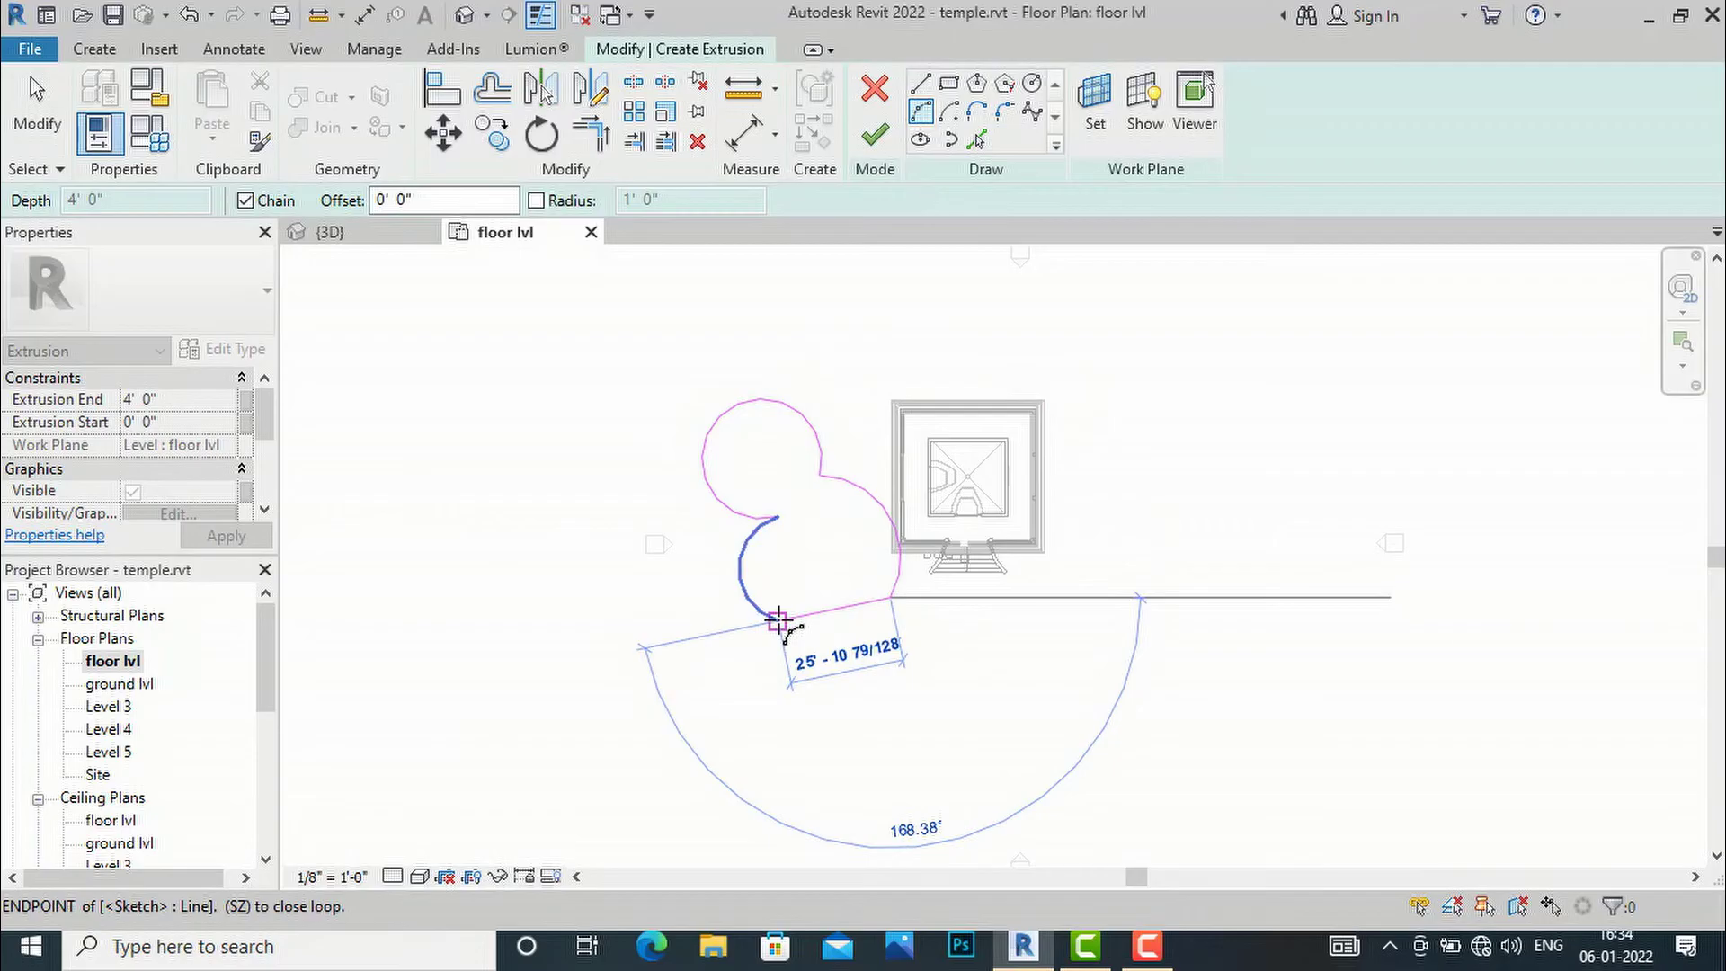
{"action": "left_click", "coordinate": [780, 618]}
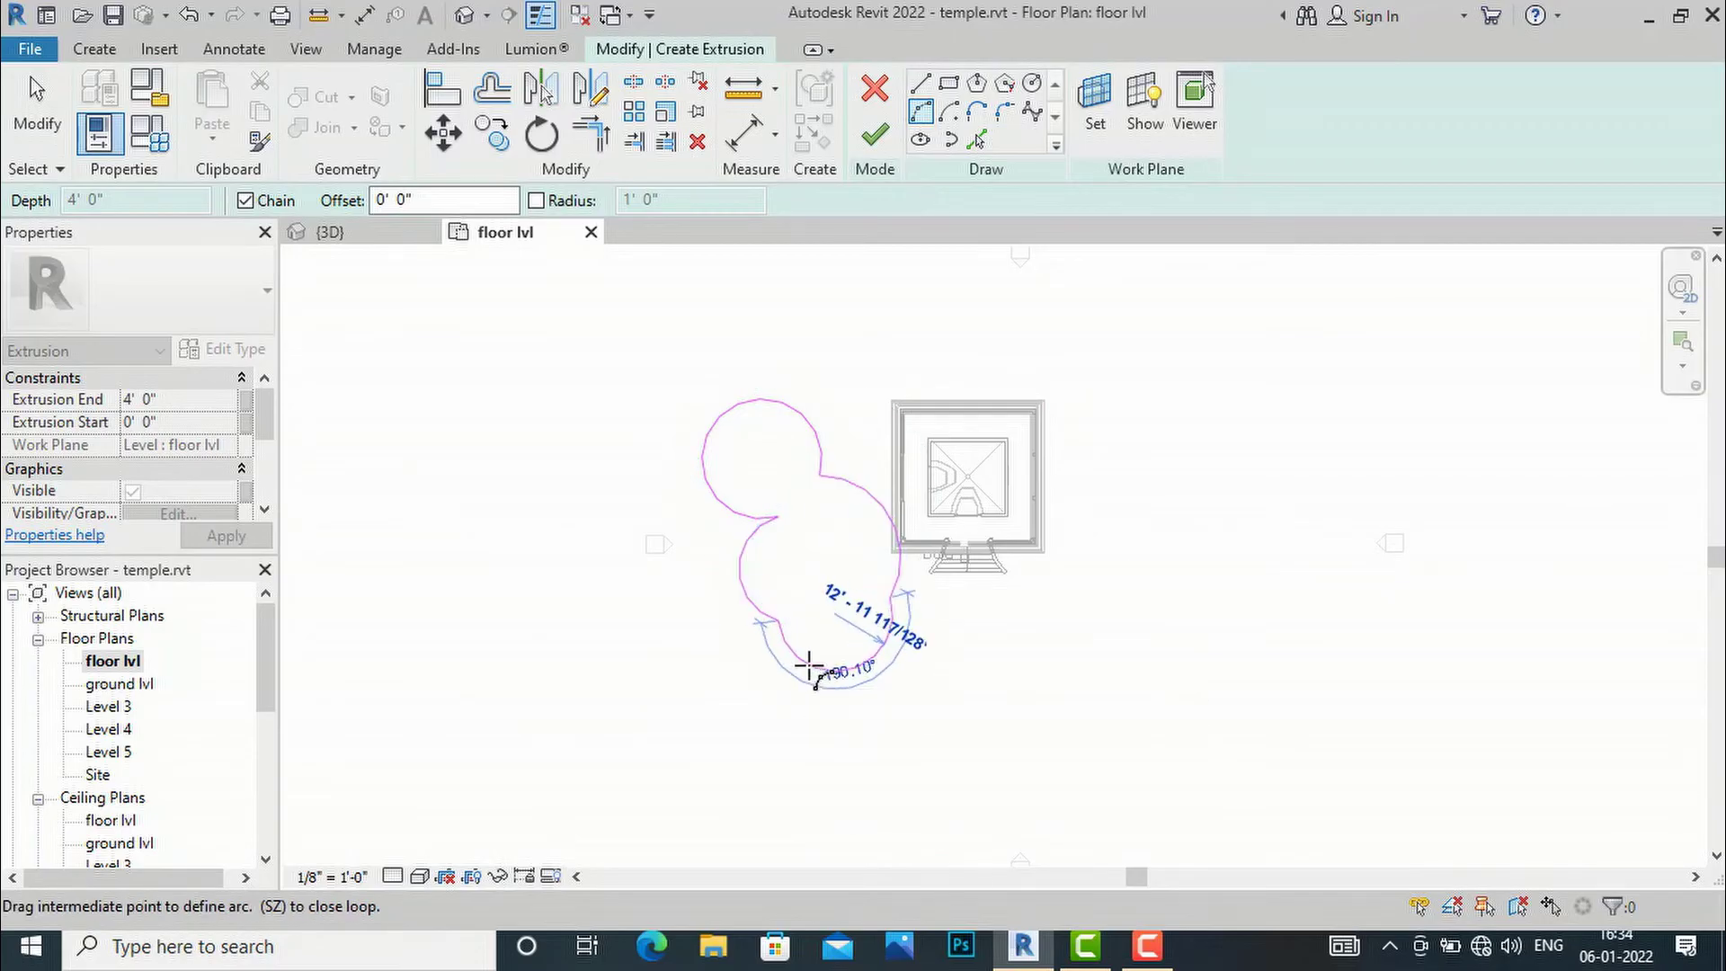
{"action": "left_click", "coordinate": [820, 667]}
- Set the arc outline's extrusion end to 1" and finish the extrusion
{"action": "scroll", "coordinate": [220, 466], "scroll_direction": "down", "scroll_amount": 1}
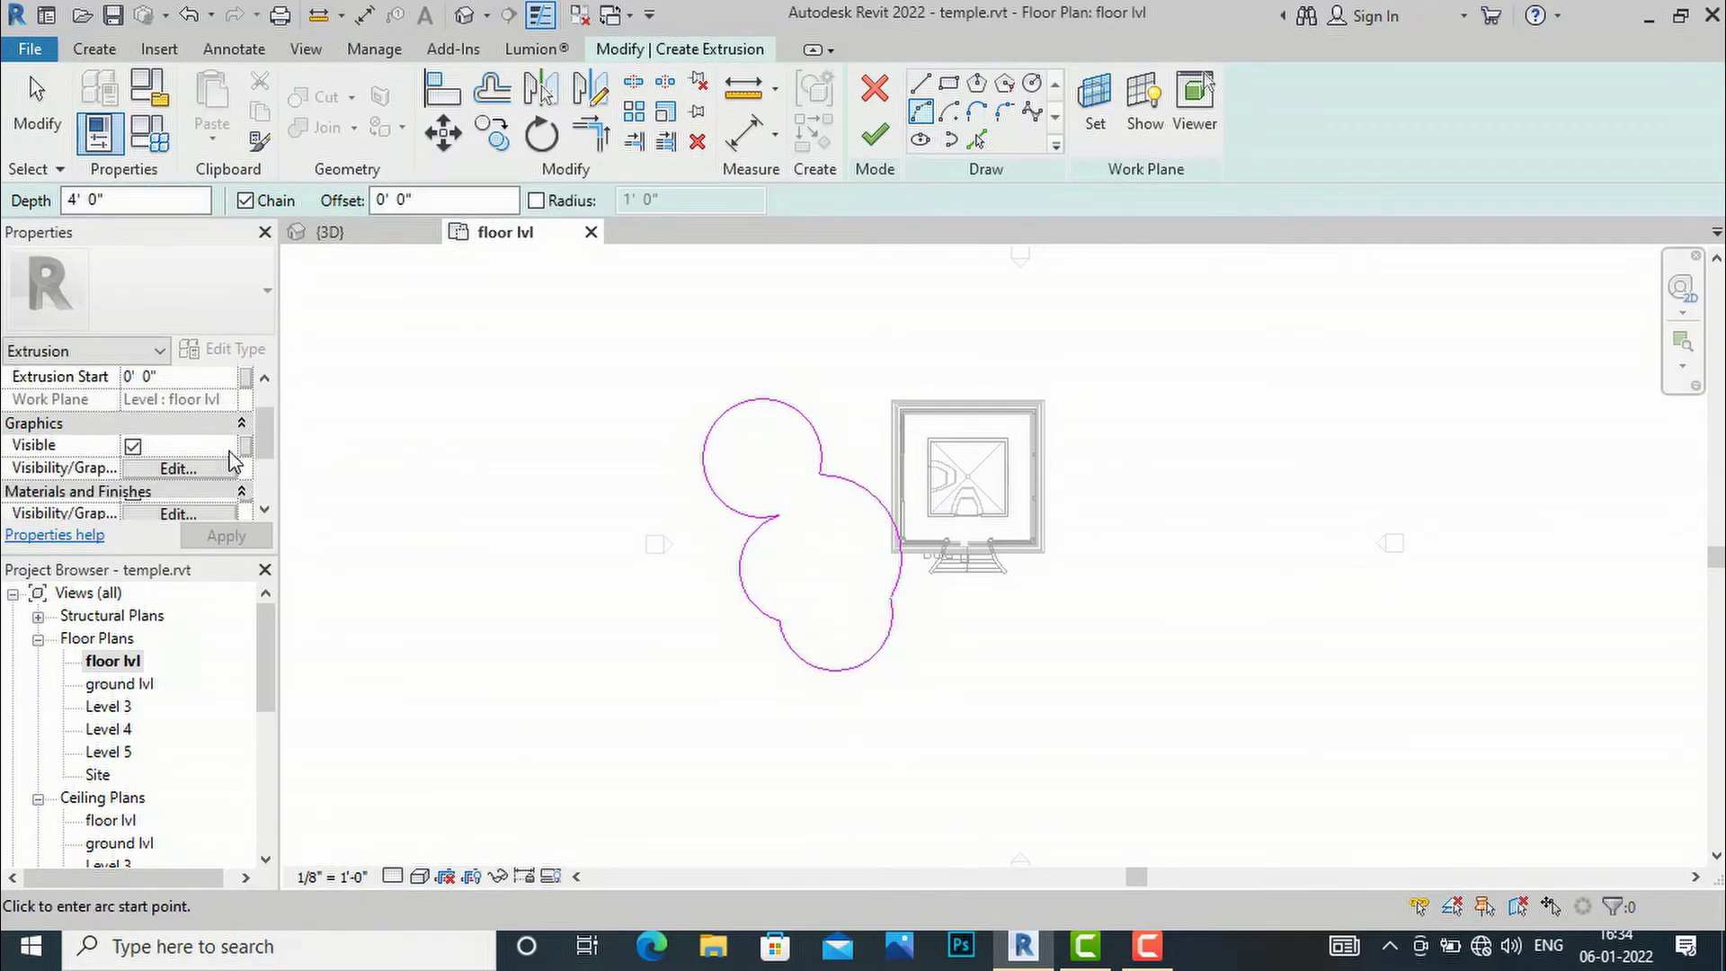
{"action": "scroll", "coordinate": [220, 449], "scroll_direction": "up", "scroll_amount": 1}
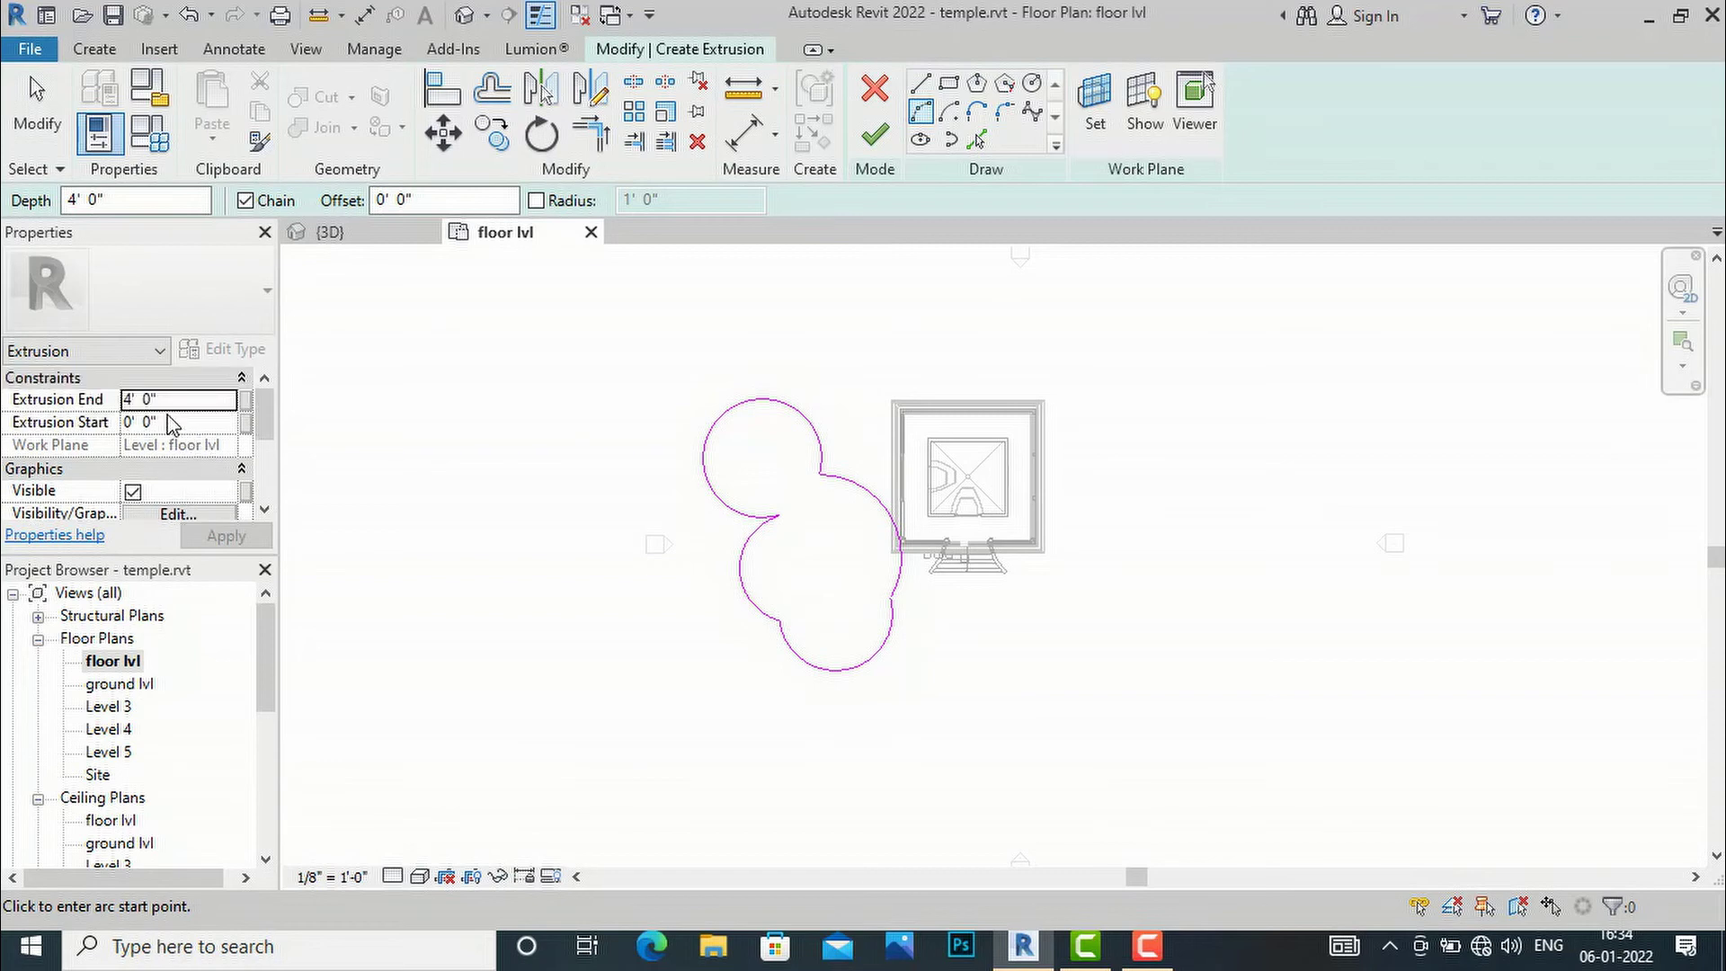
{"action": "left_click", "coordinate": [176, 405]}
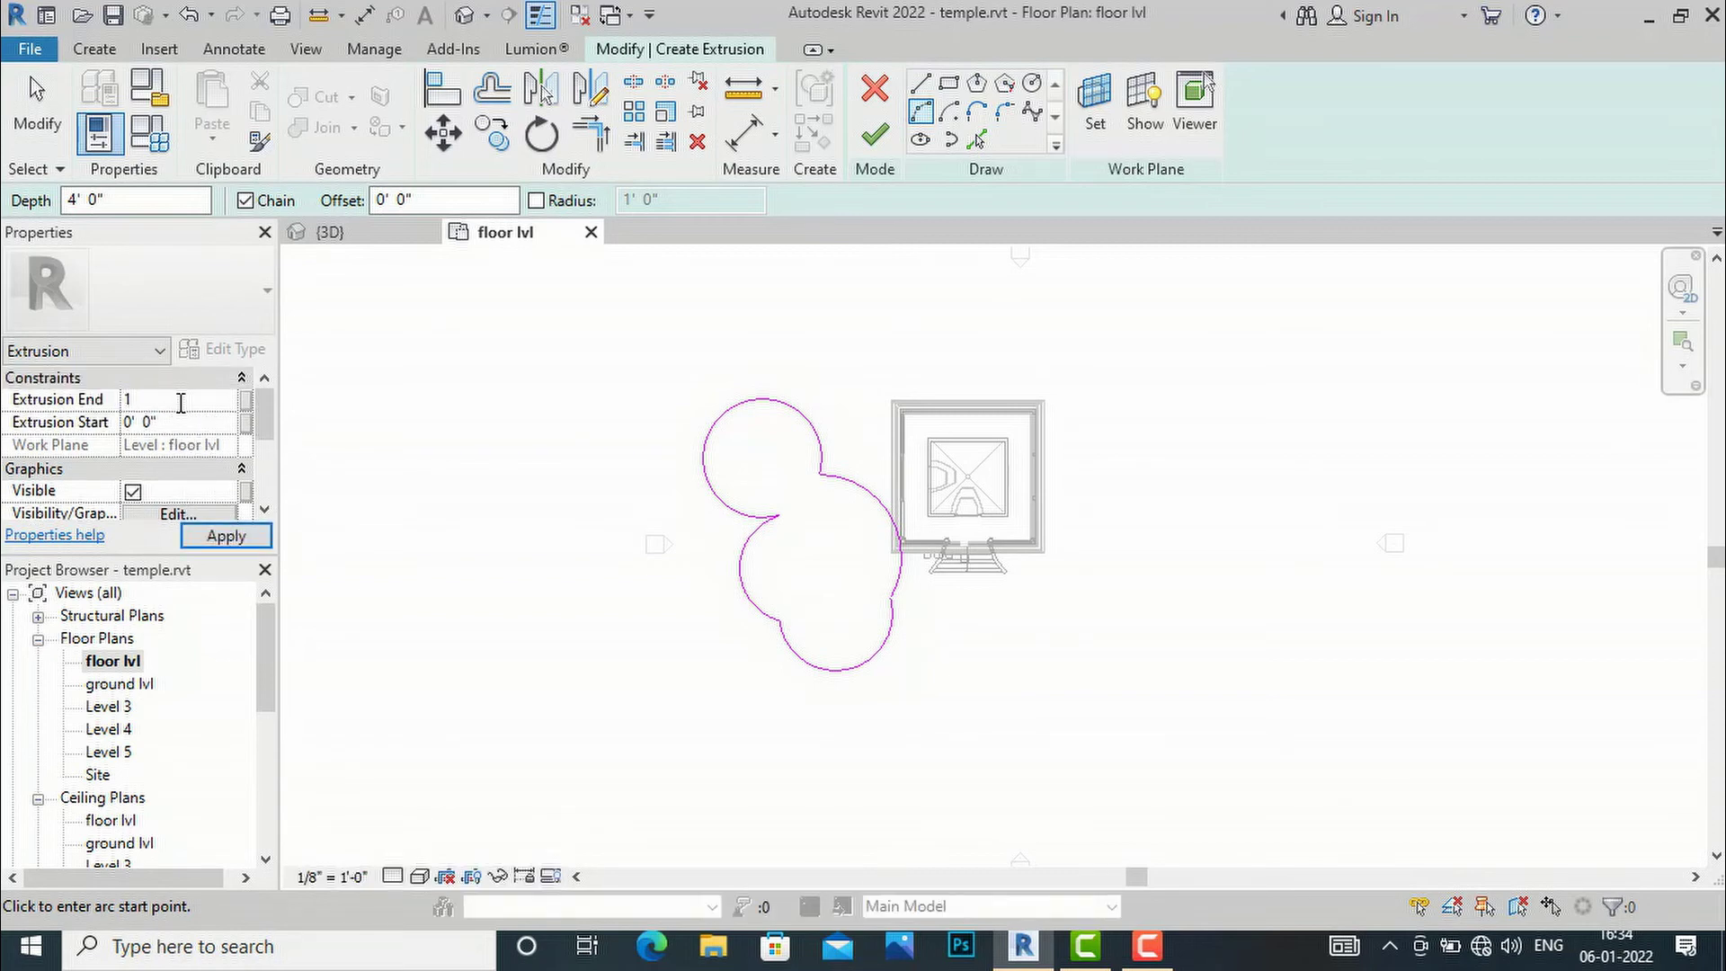
{"action": "left_click", "coordinate": [199, 535]}
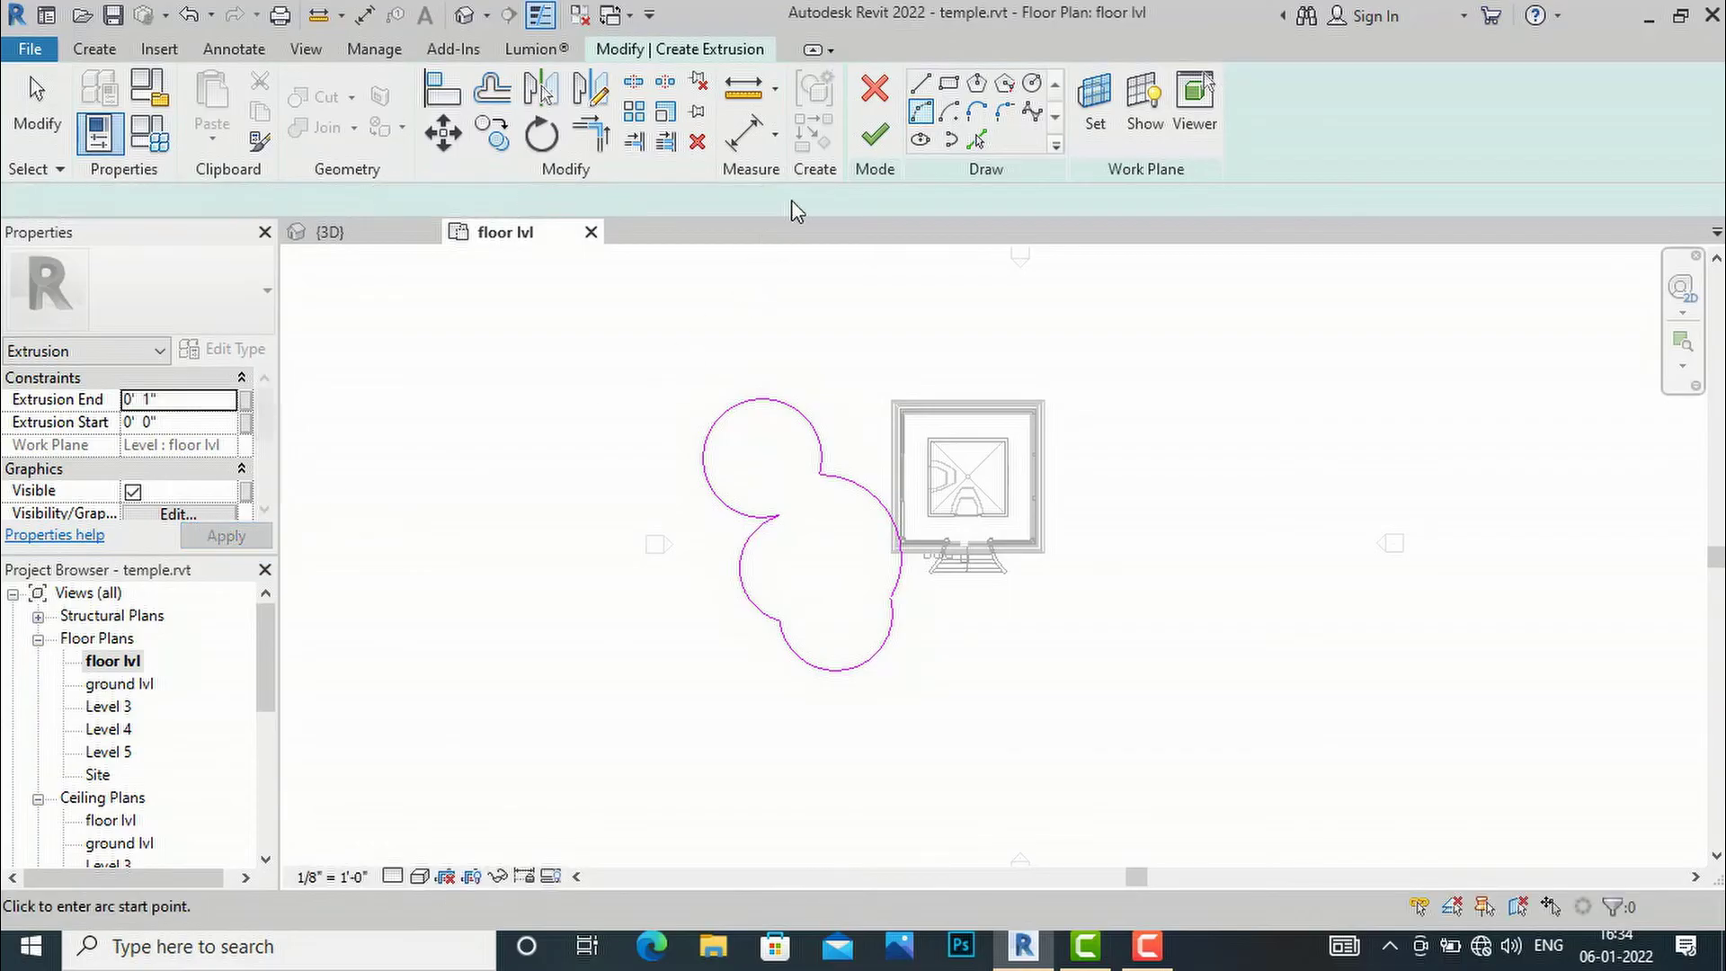
{"action": "left_click", "coordinate": [873, 137]}
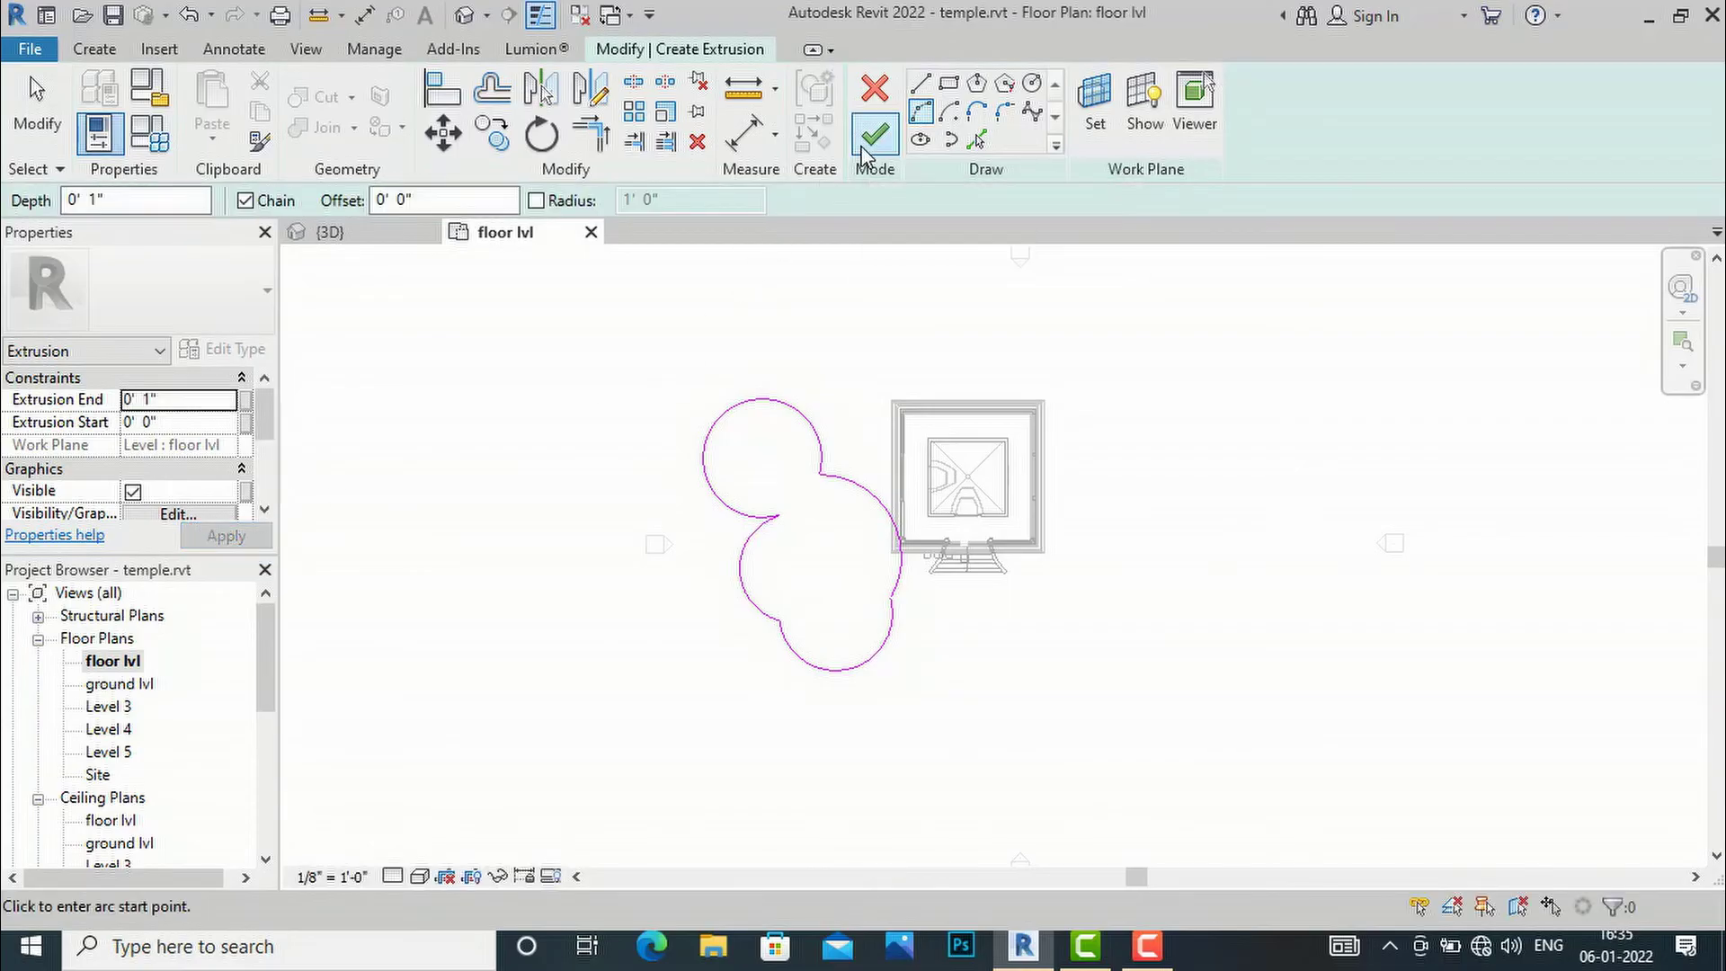
{"action": "left_click", "coordinate": [520, 601]}
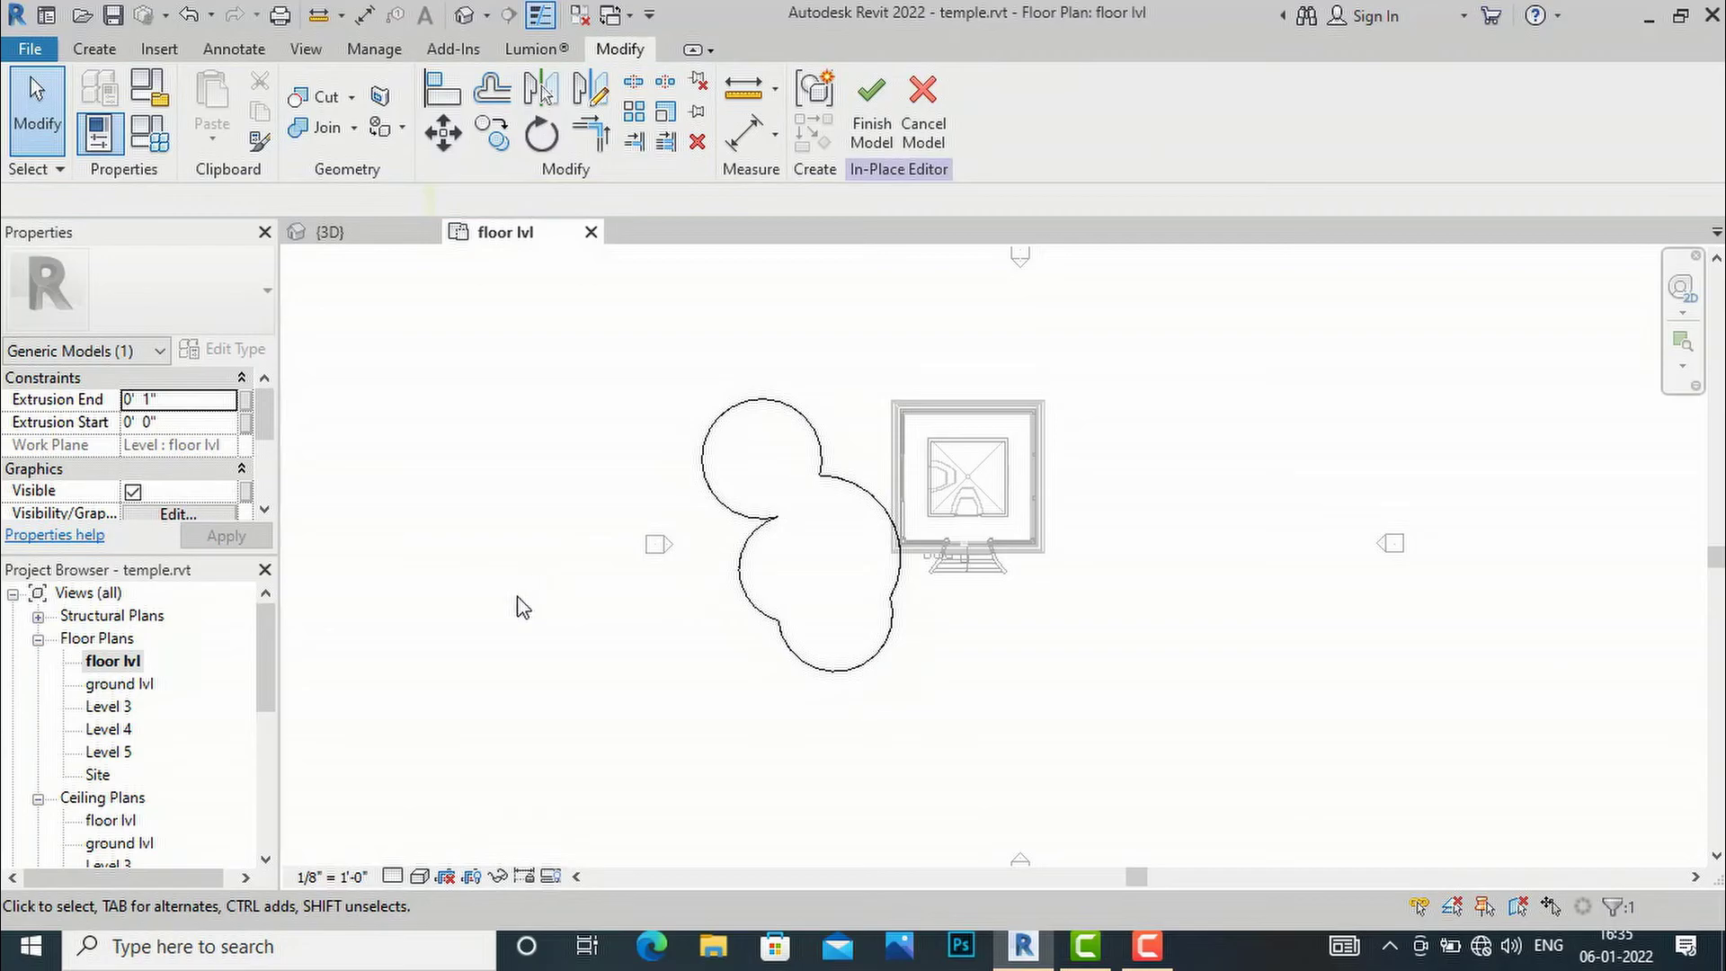
- Switch to the 3D view and create a new material for the thin curved slab beside the temple
{"action": "left_click", "coordinate": [460, 18]}
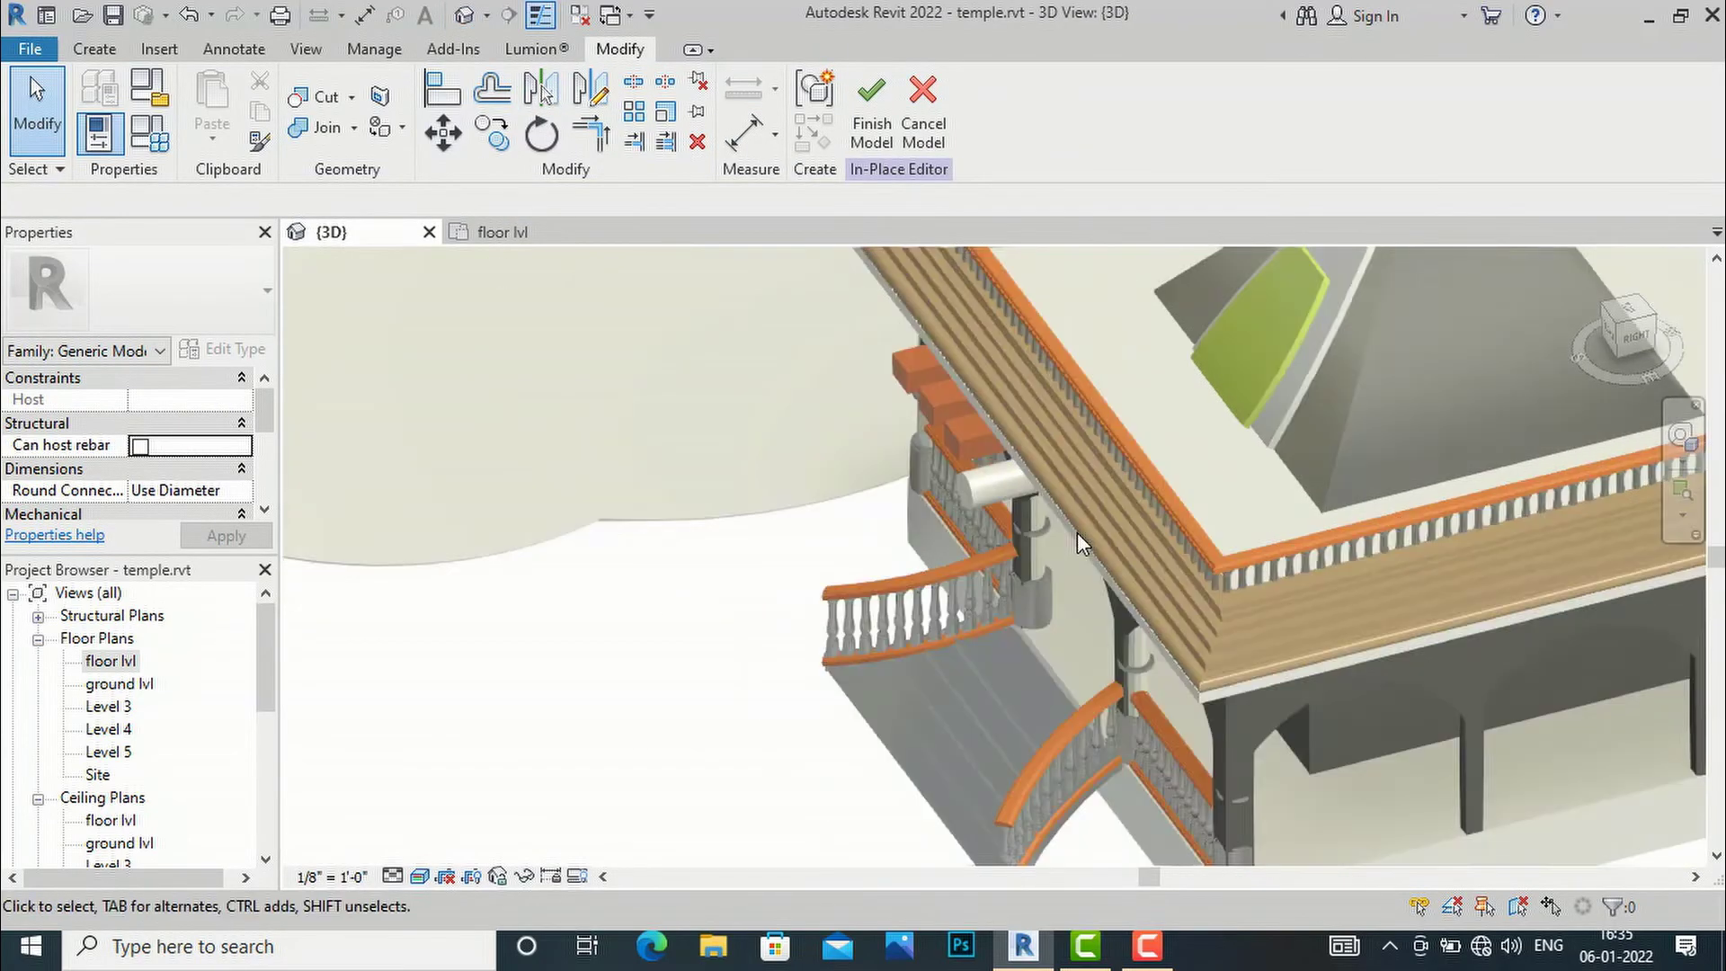
{"action": "scroll", "coordinate": [1082, 544], "scroll_direction": "down", "scroll_amount": 5}
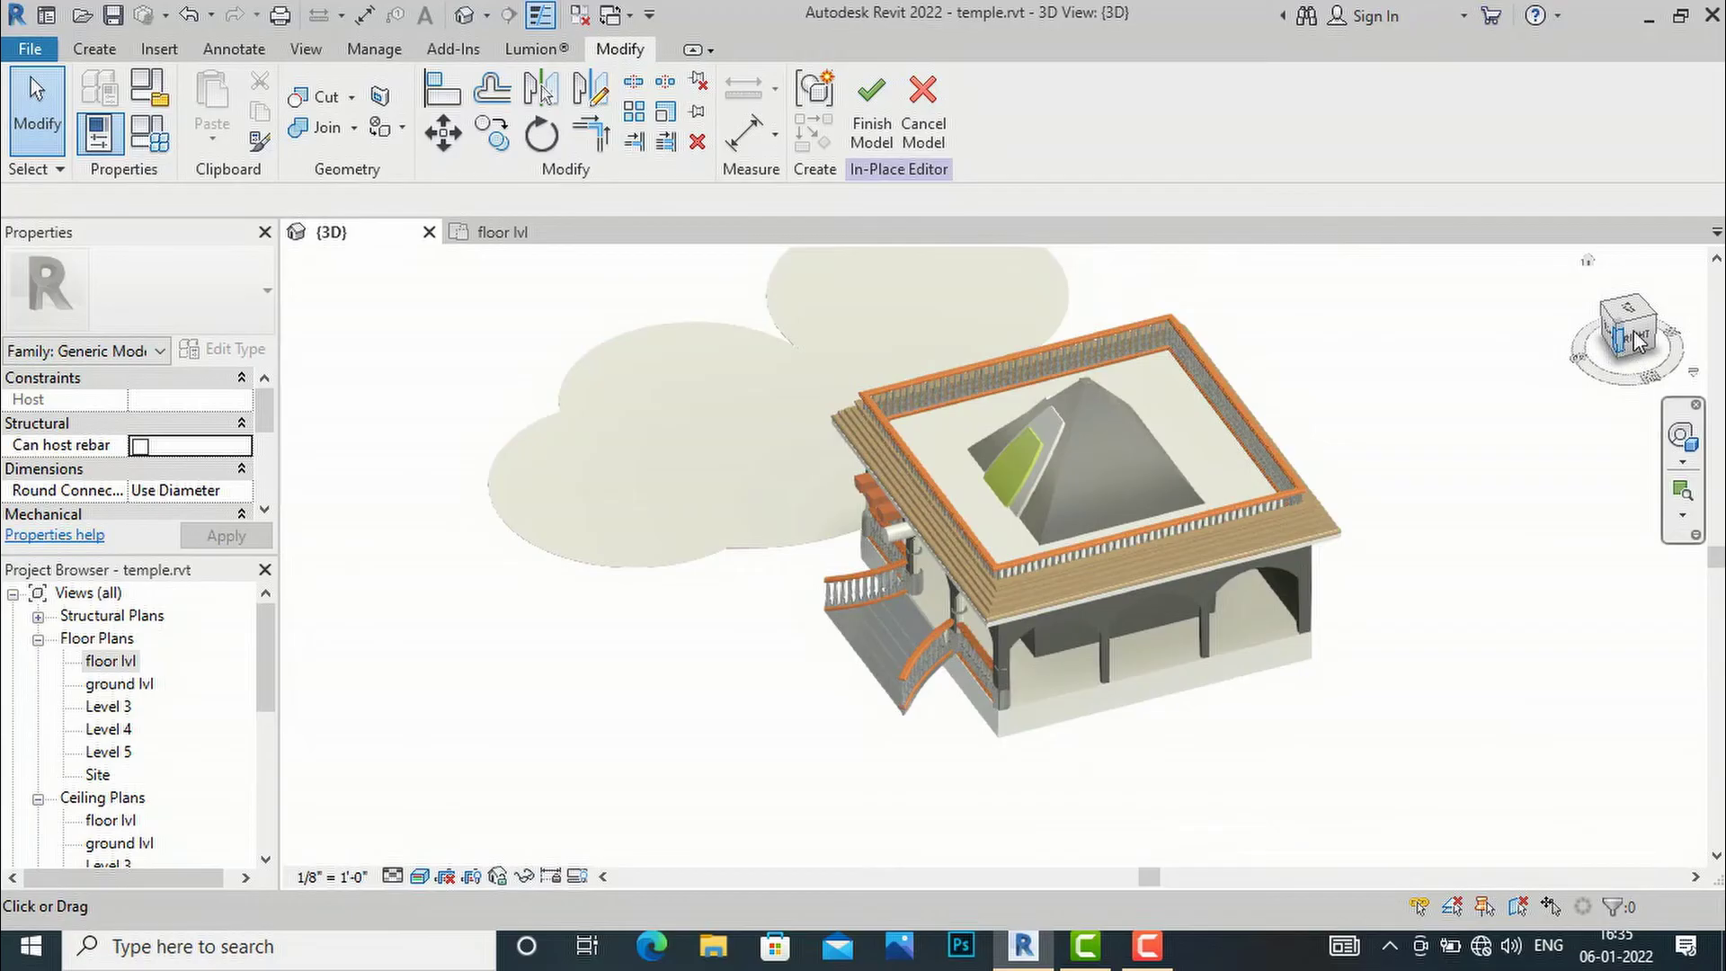
{"action": "left_click", "coordinate": [1636, 340]}
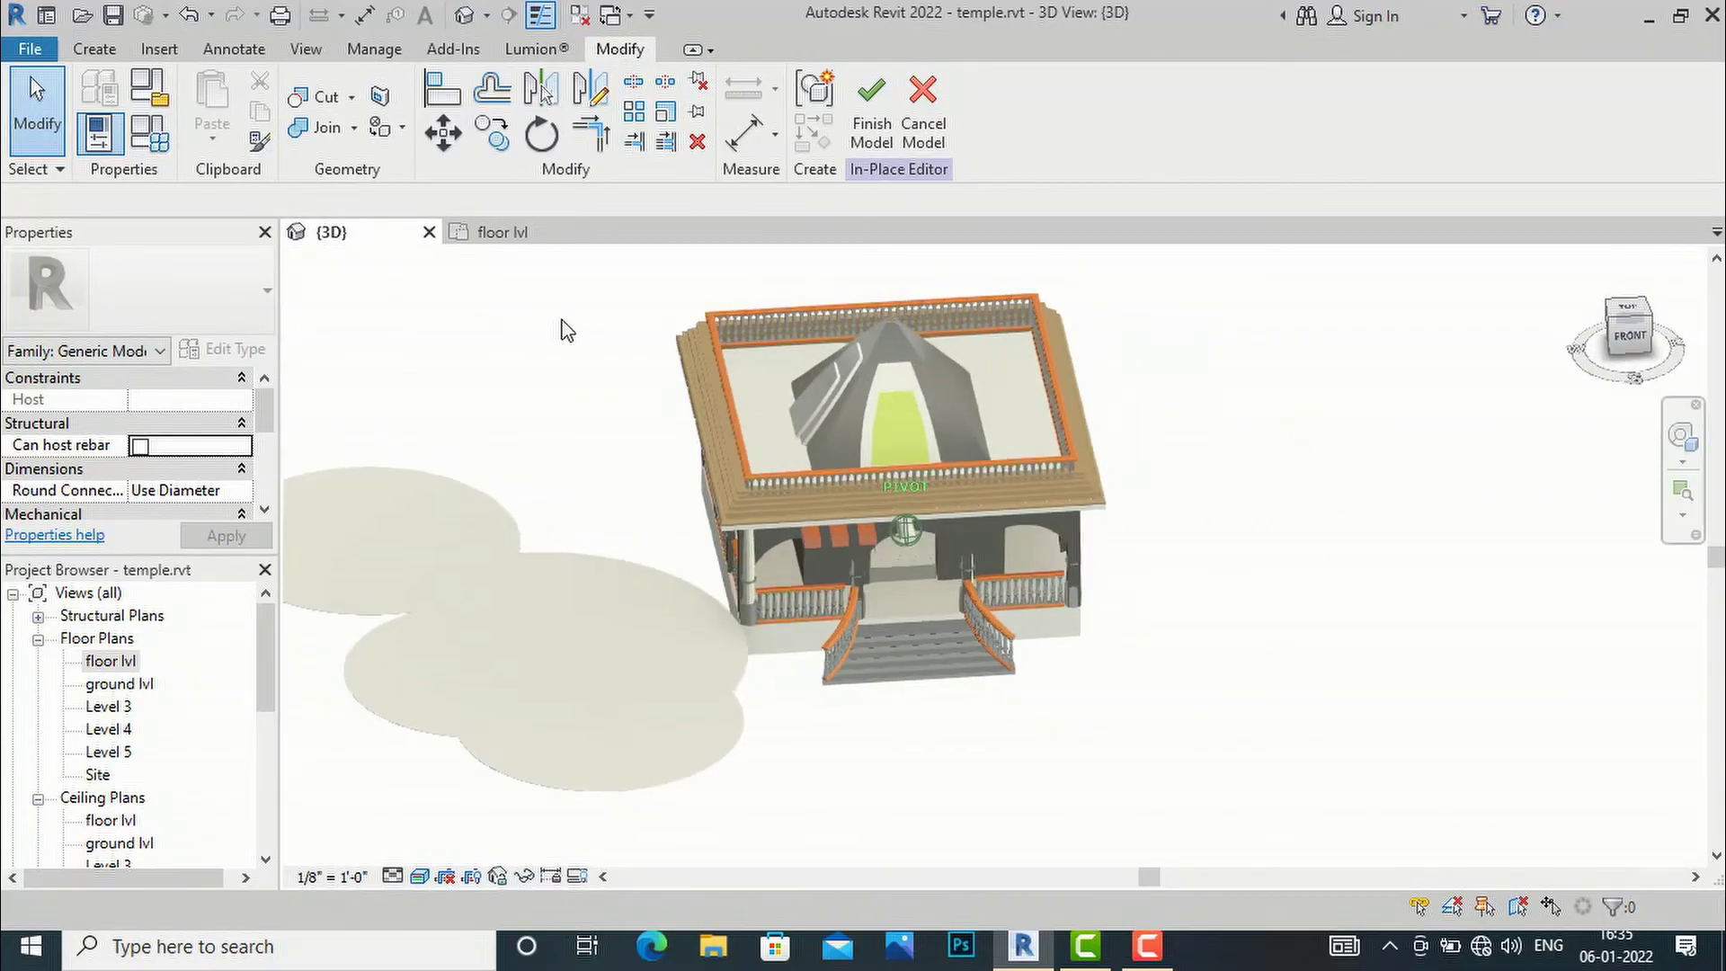
{"action": "middle_click_drag", "start_coordinate": [566, 331], "coordinate": [582, 309], "text": "shift"}
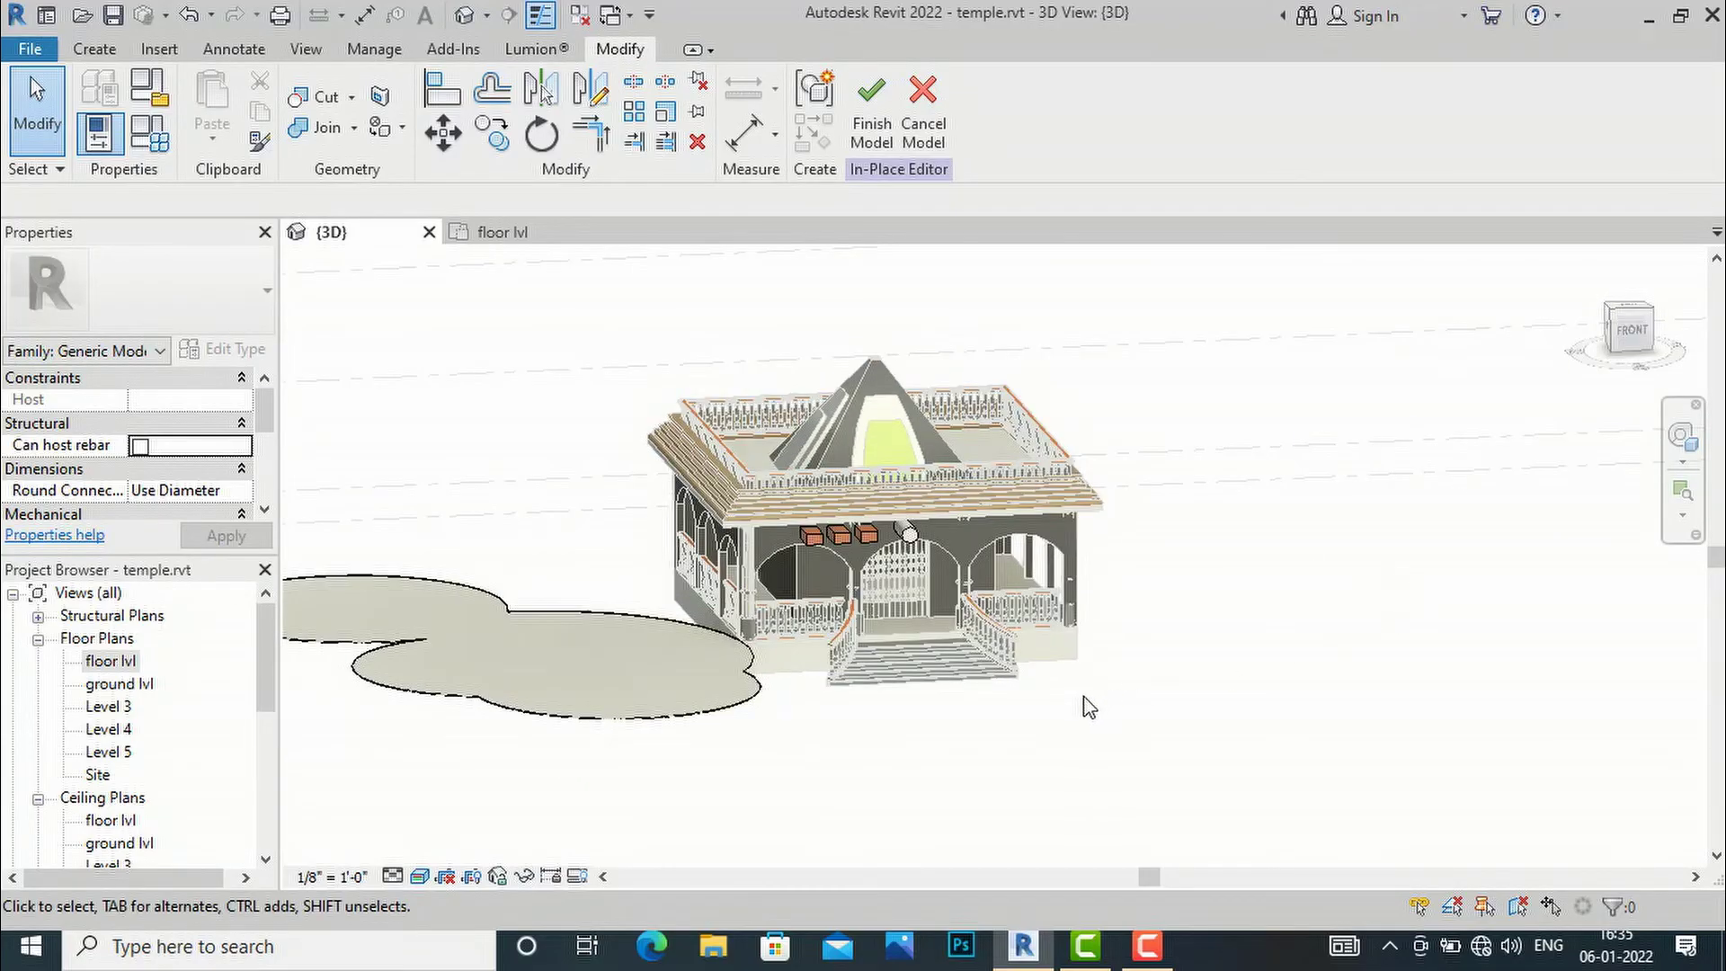
{"action": "left_click", "coordinate": [402, 637]}
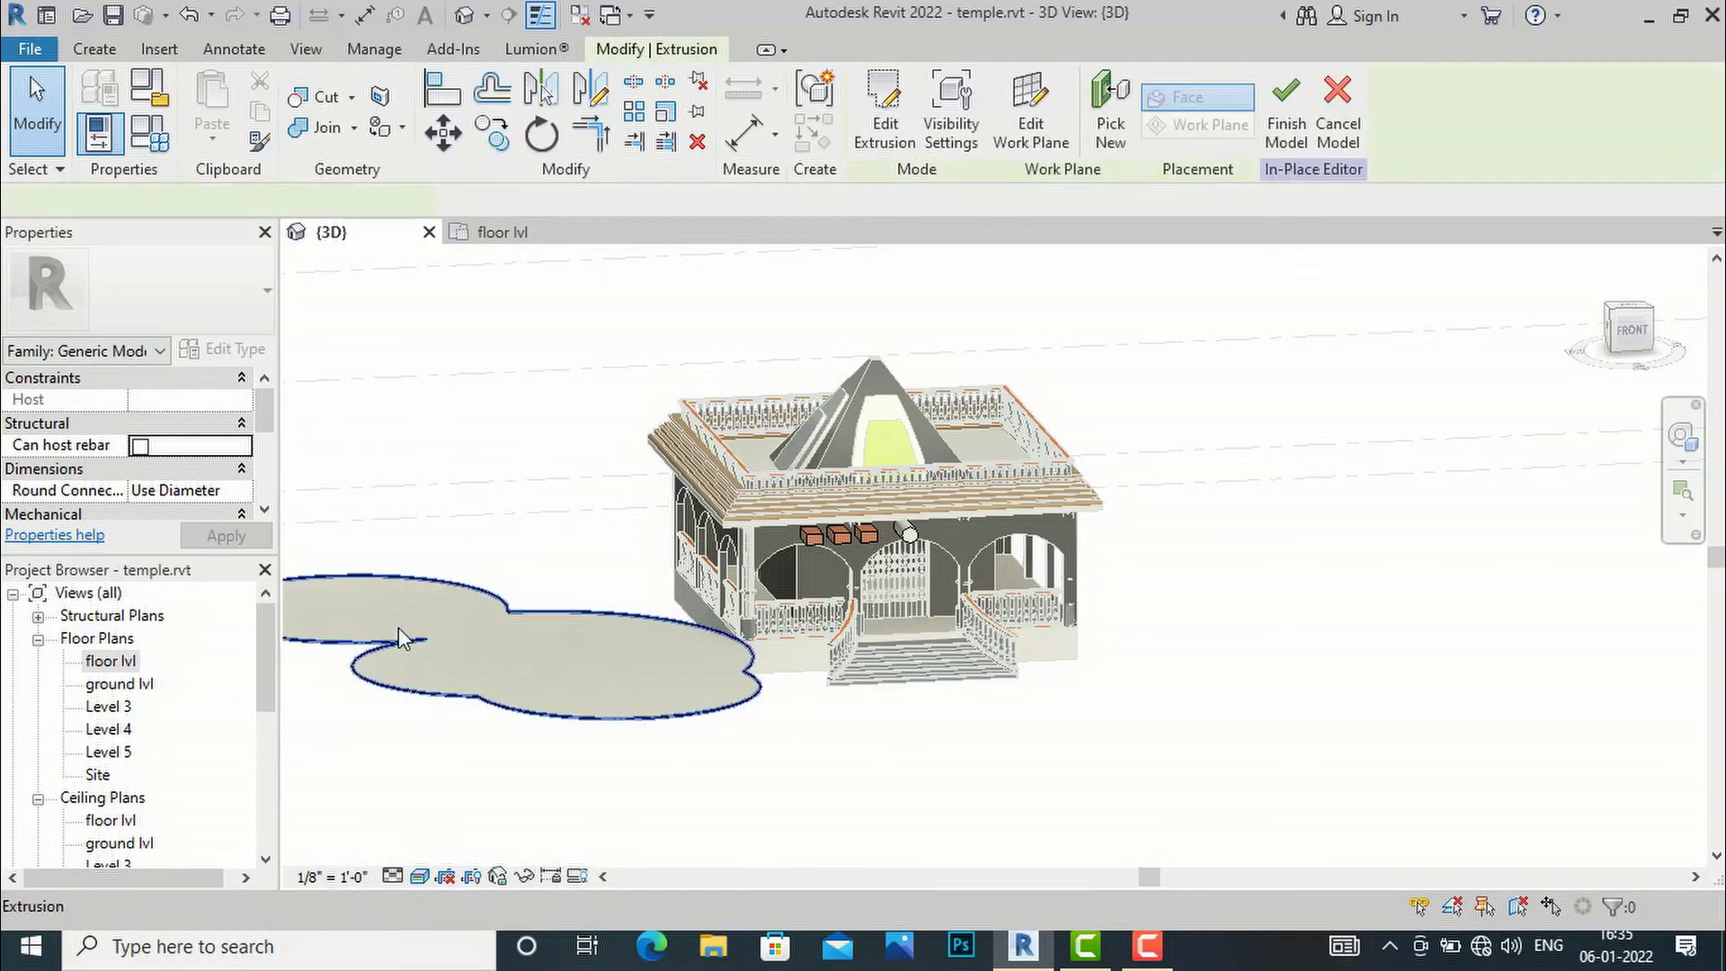
{"action": "left_click", "coordinate": [343, 608]}
{"action": "scroll", "coordinate": [153, 473], "scroll_direction": "down", "scroll_amount": 1}
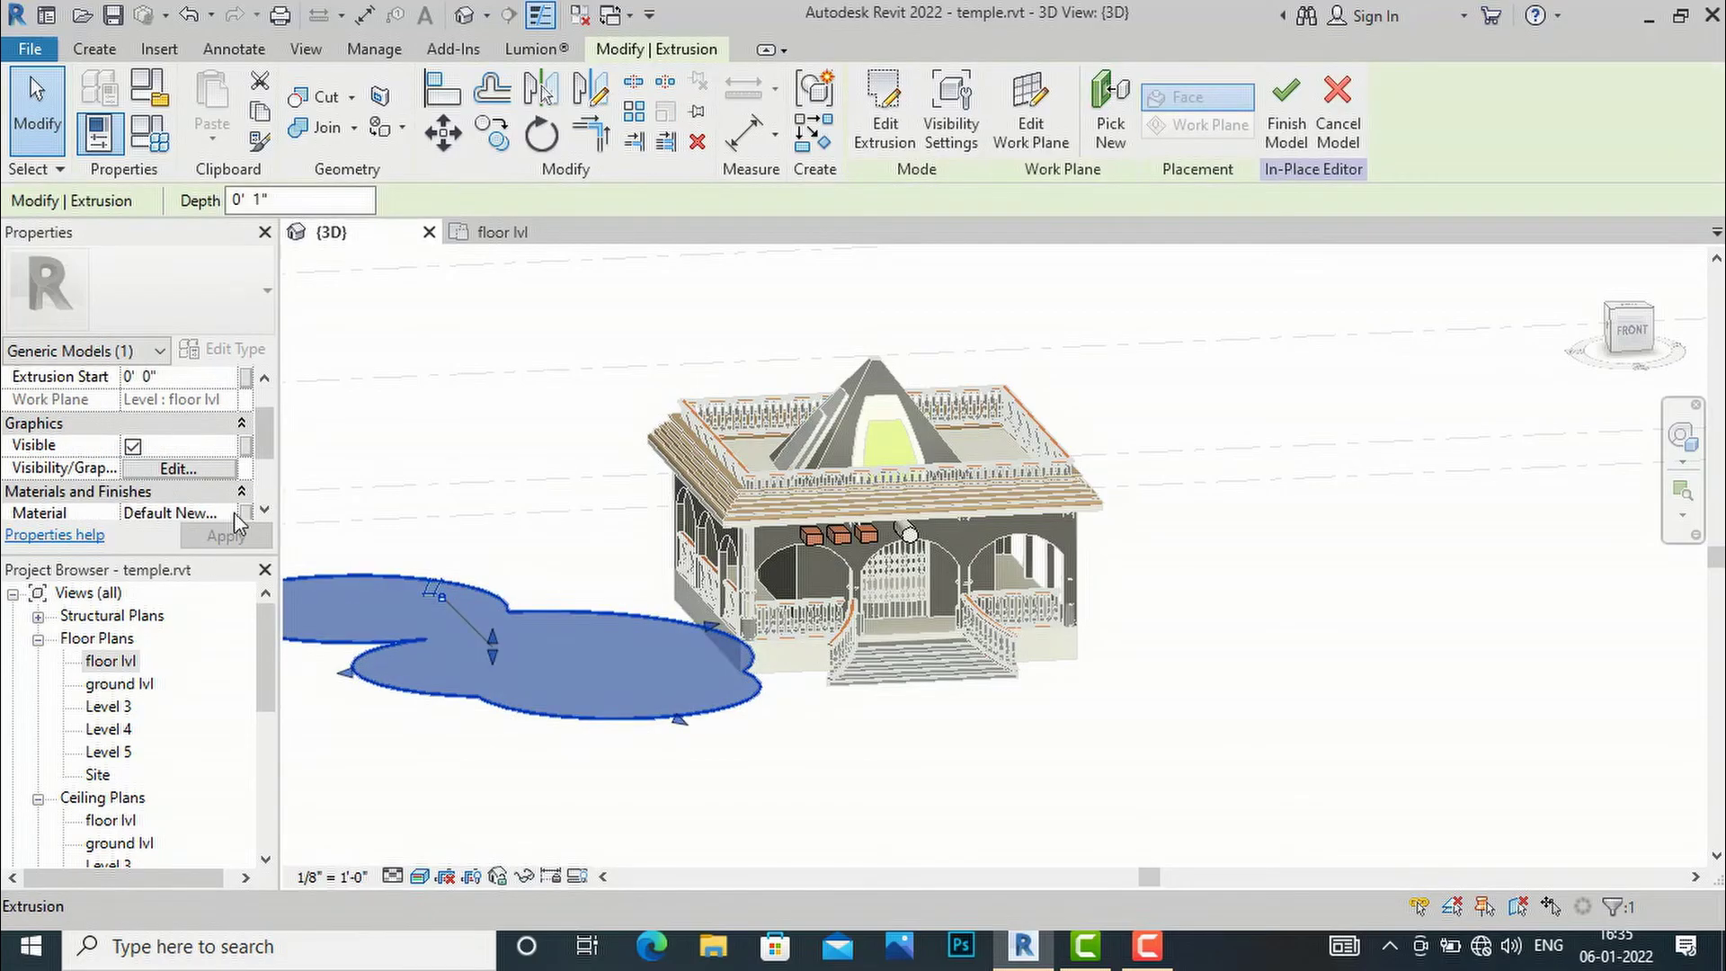
{"action": "scroll", "coordinate": [205, 510], "scroll_direction": "down", "scroll_amount": 1}
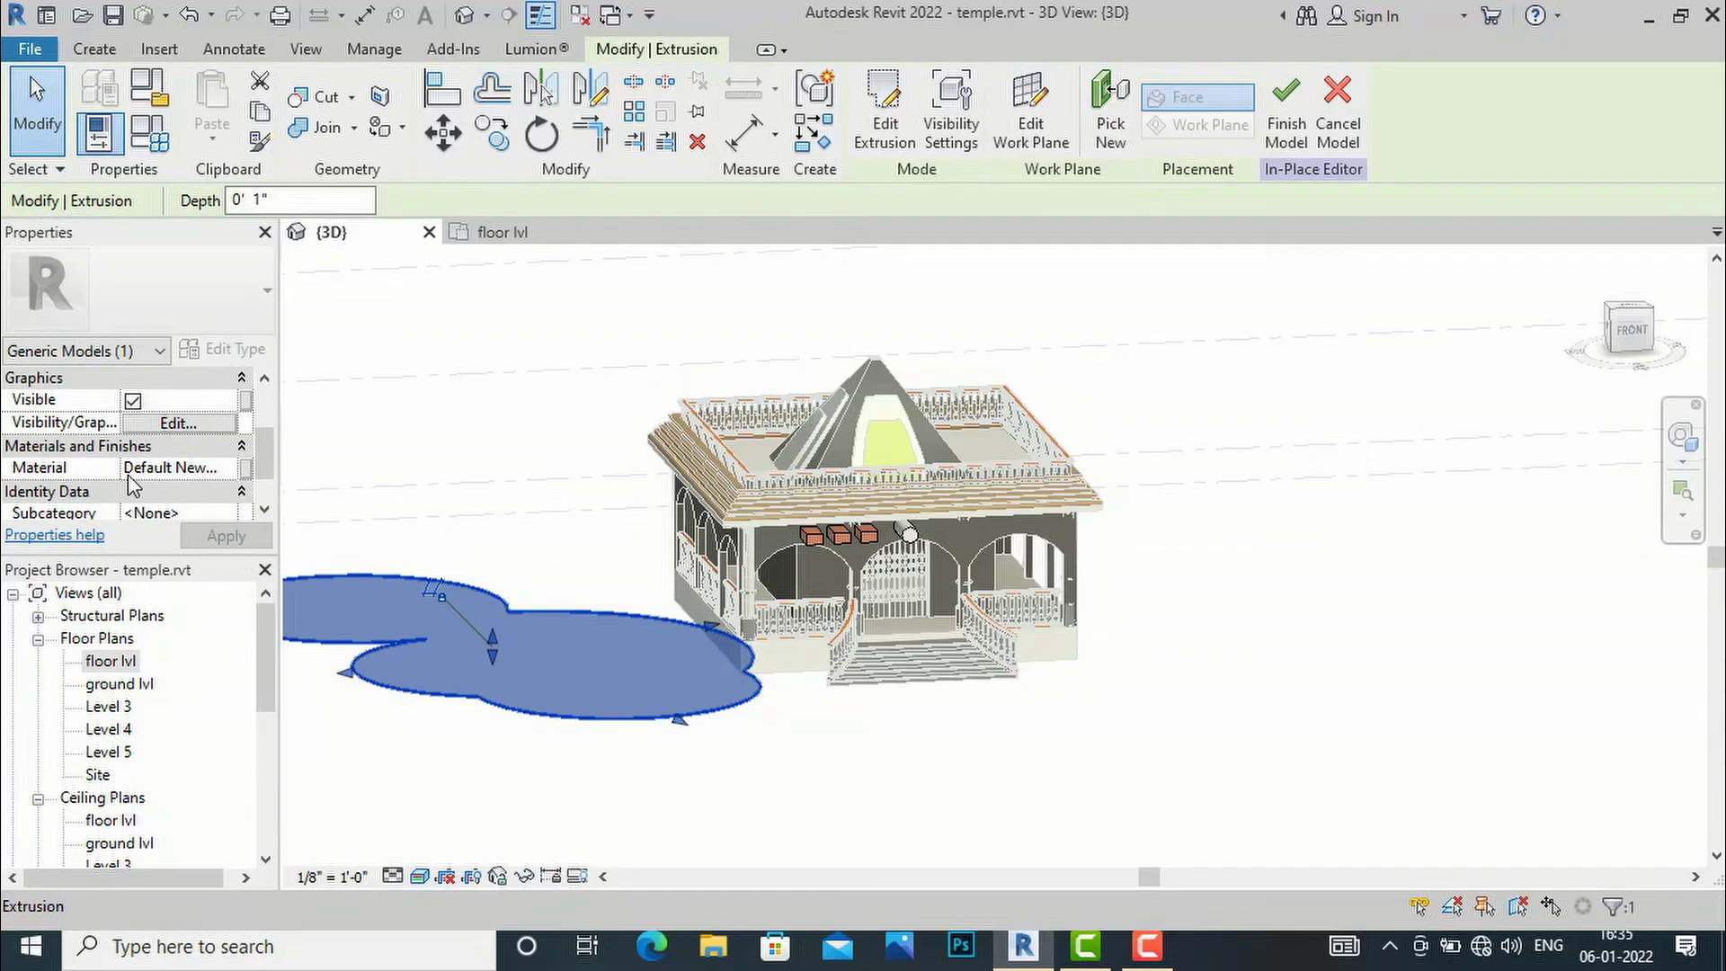
{"action": "left_click", "coordinate": [193, 469]}
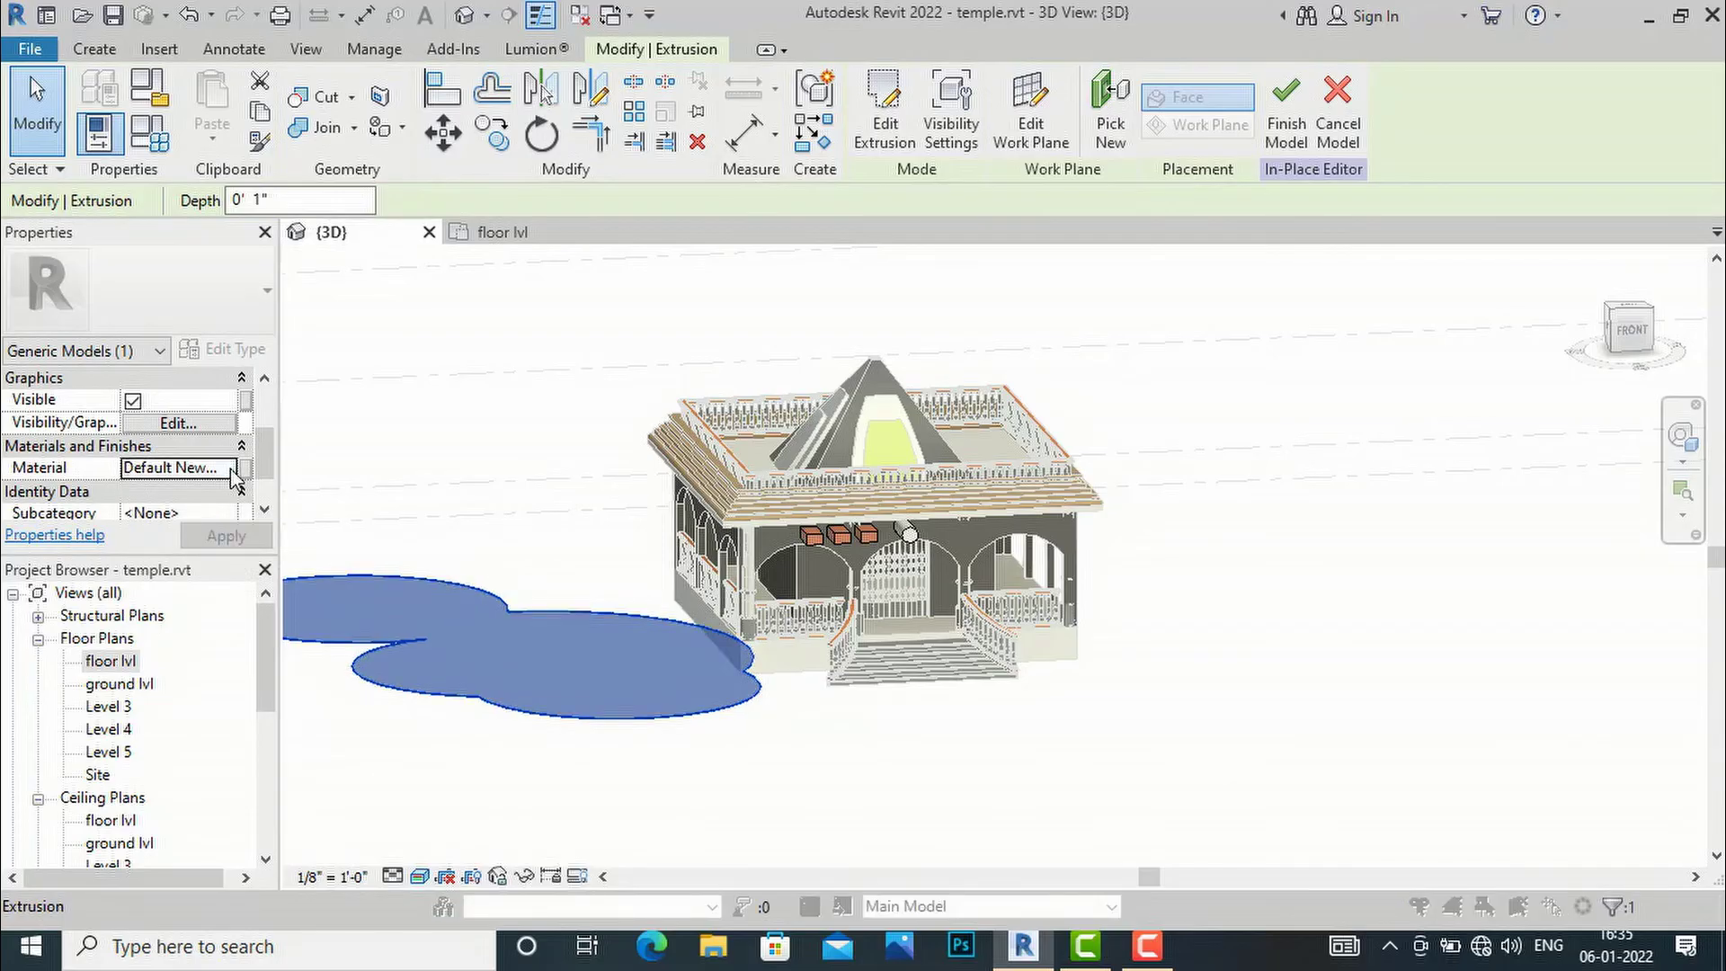
{"action": "left_click", "coordinate": [235, 469]}
{"action": "left_click", "coordinate": [599, 743]}
{"action": "left_click", "coordinate": [630, 767]}
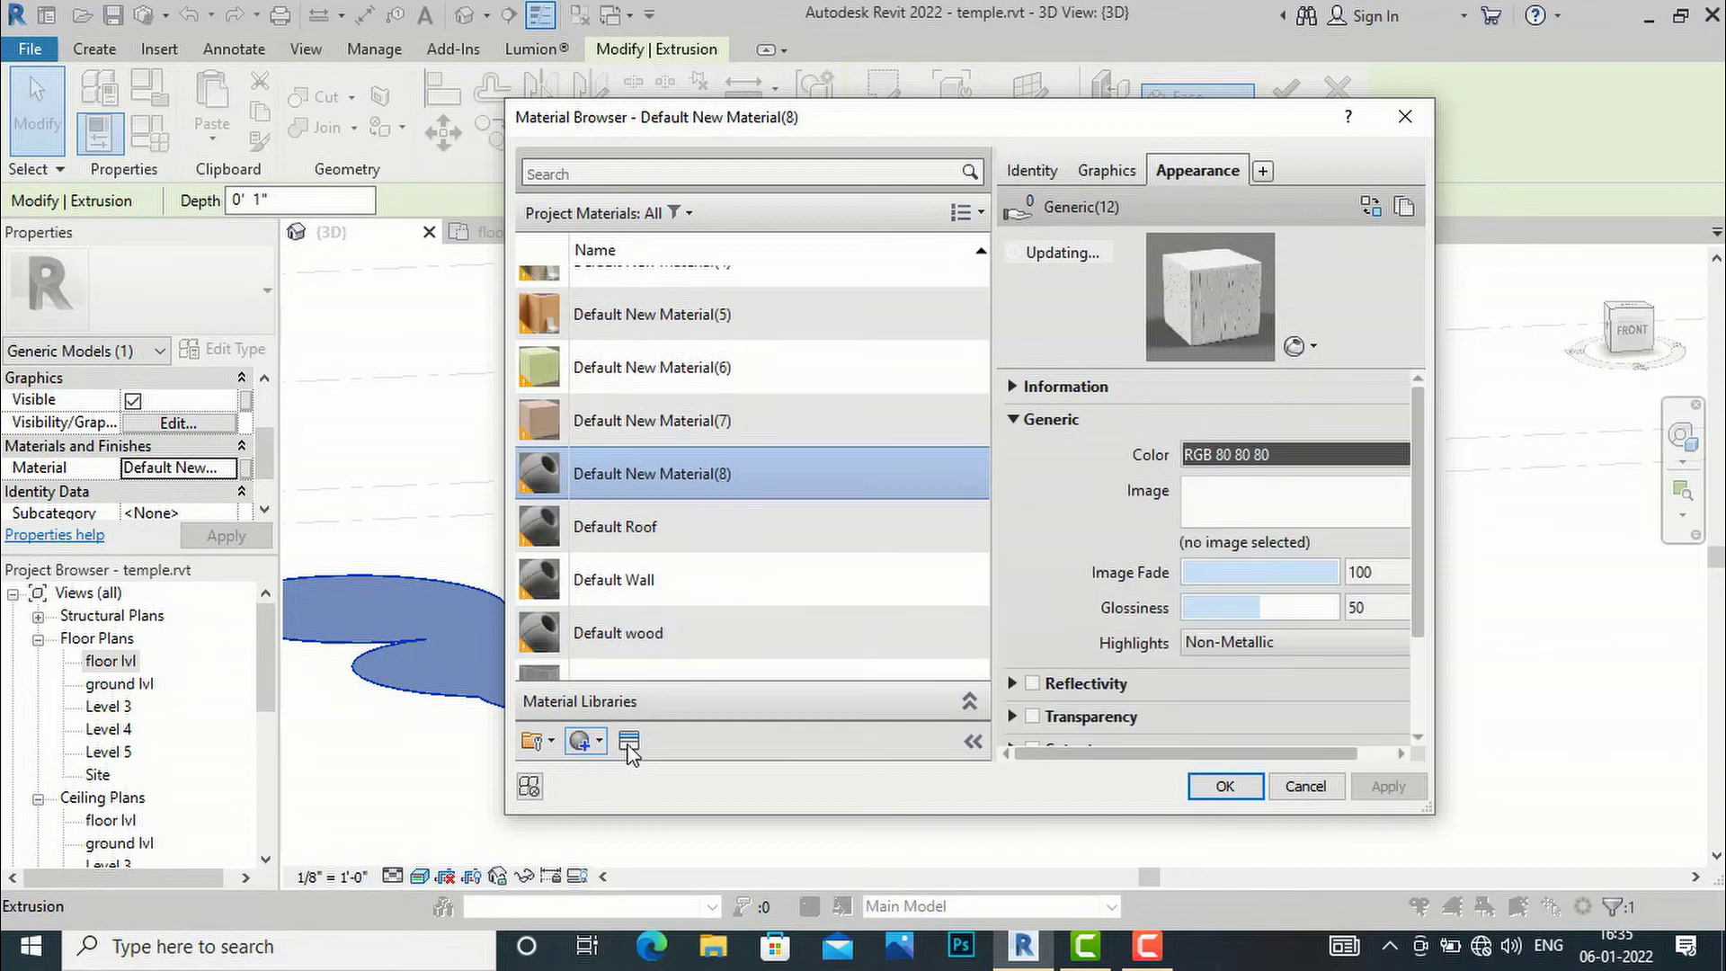
- Search the appearance assets for PAVE, give the new material the Sitework asset Pavers - Square Brick Red, and apply it to the slab
{"action": "left_click", "coordinate": [629, 741]}
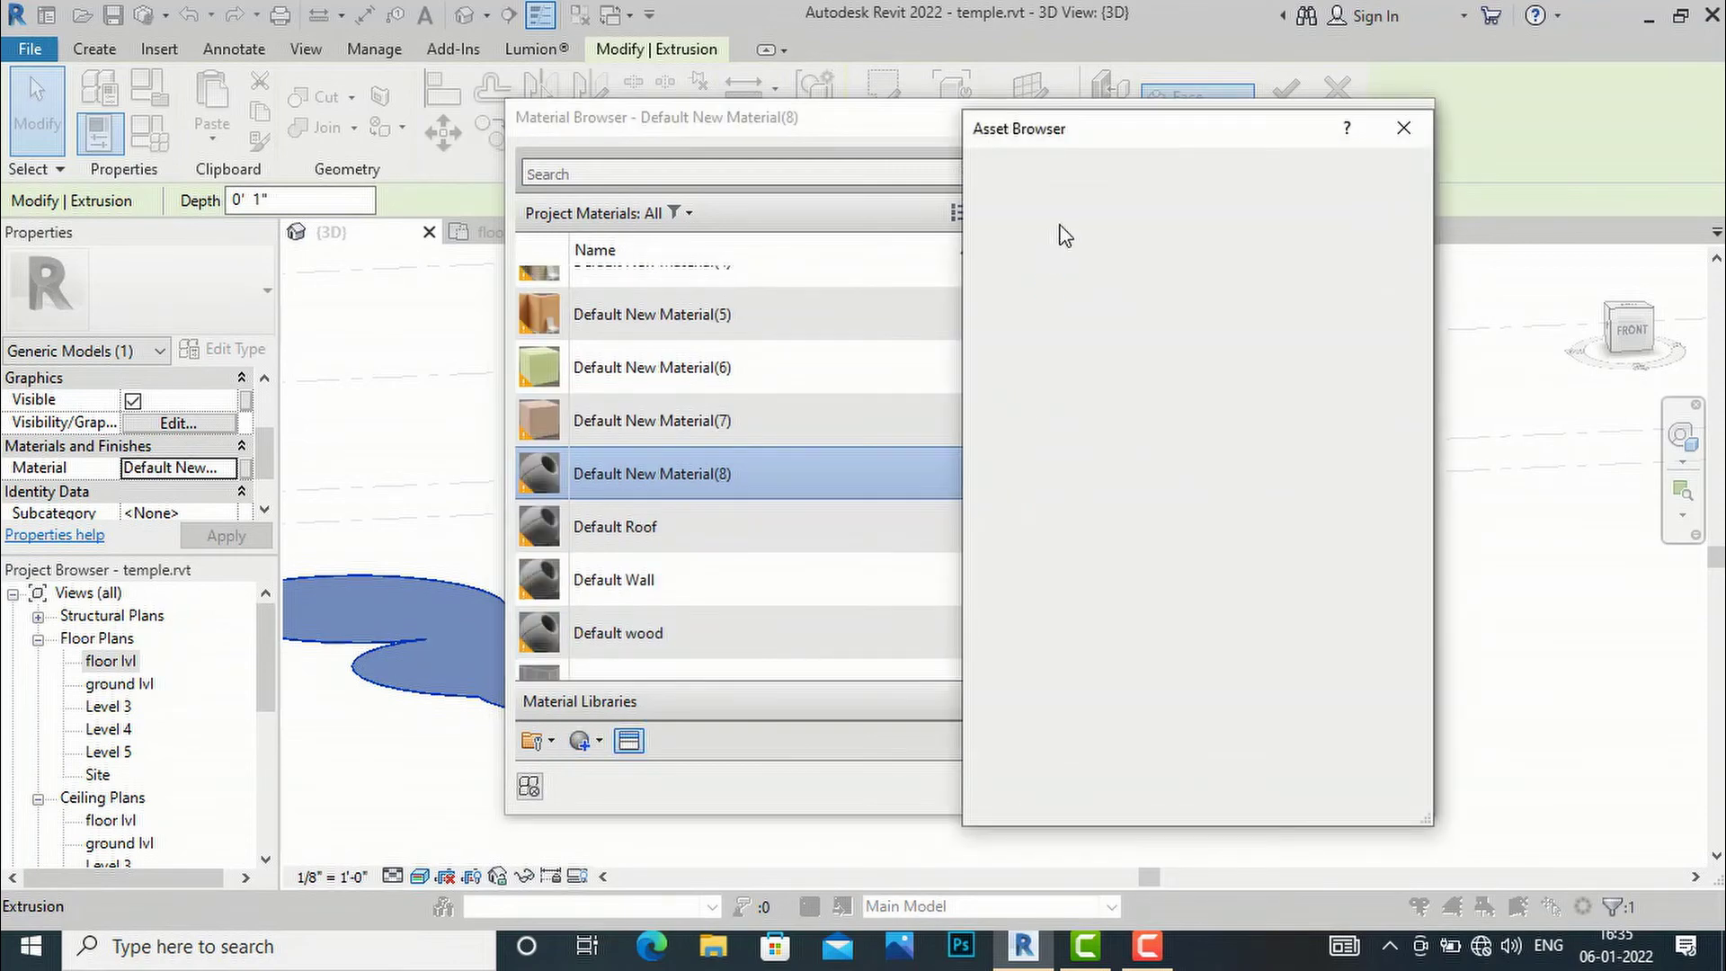
{"action": "left_click", "coordinate": [1084, 169]}
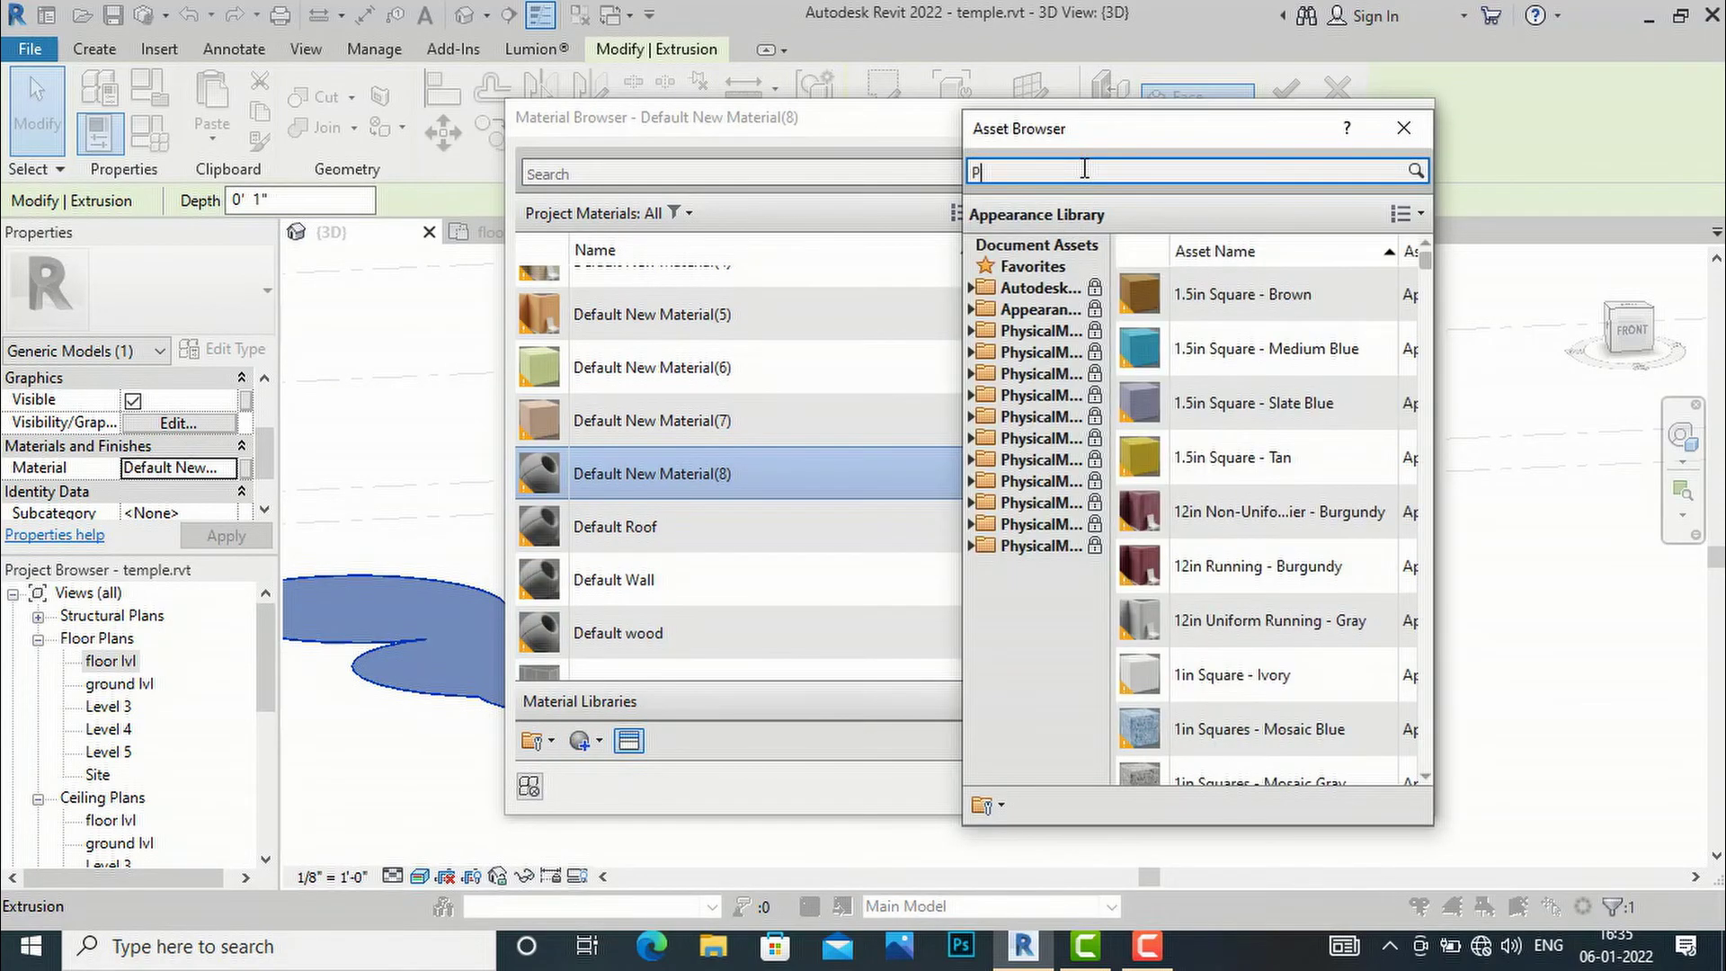
{"action": "key", "text": "Return"}
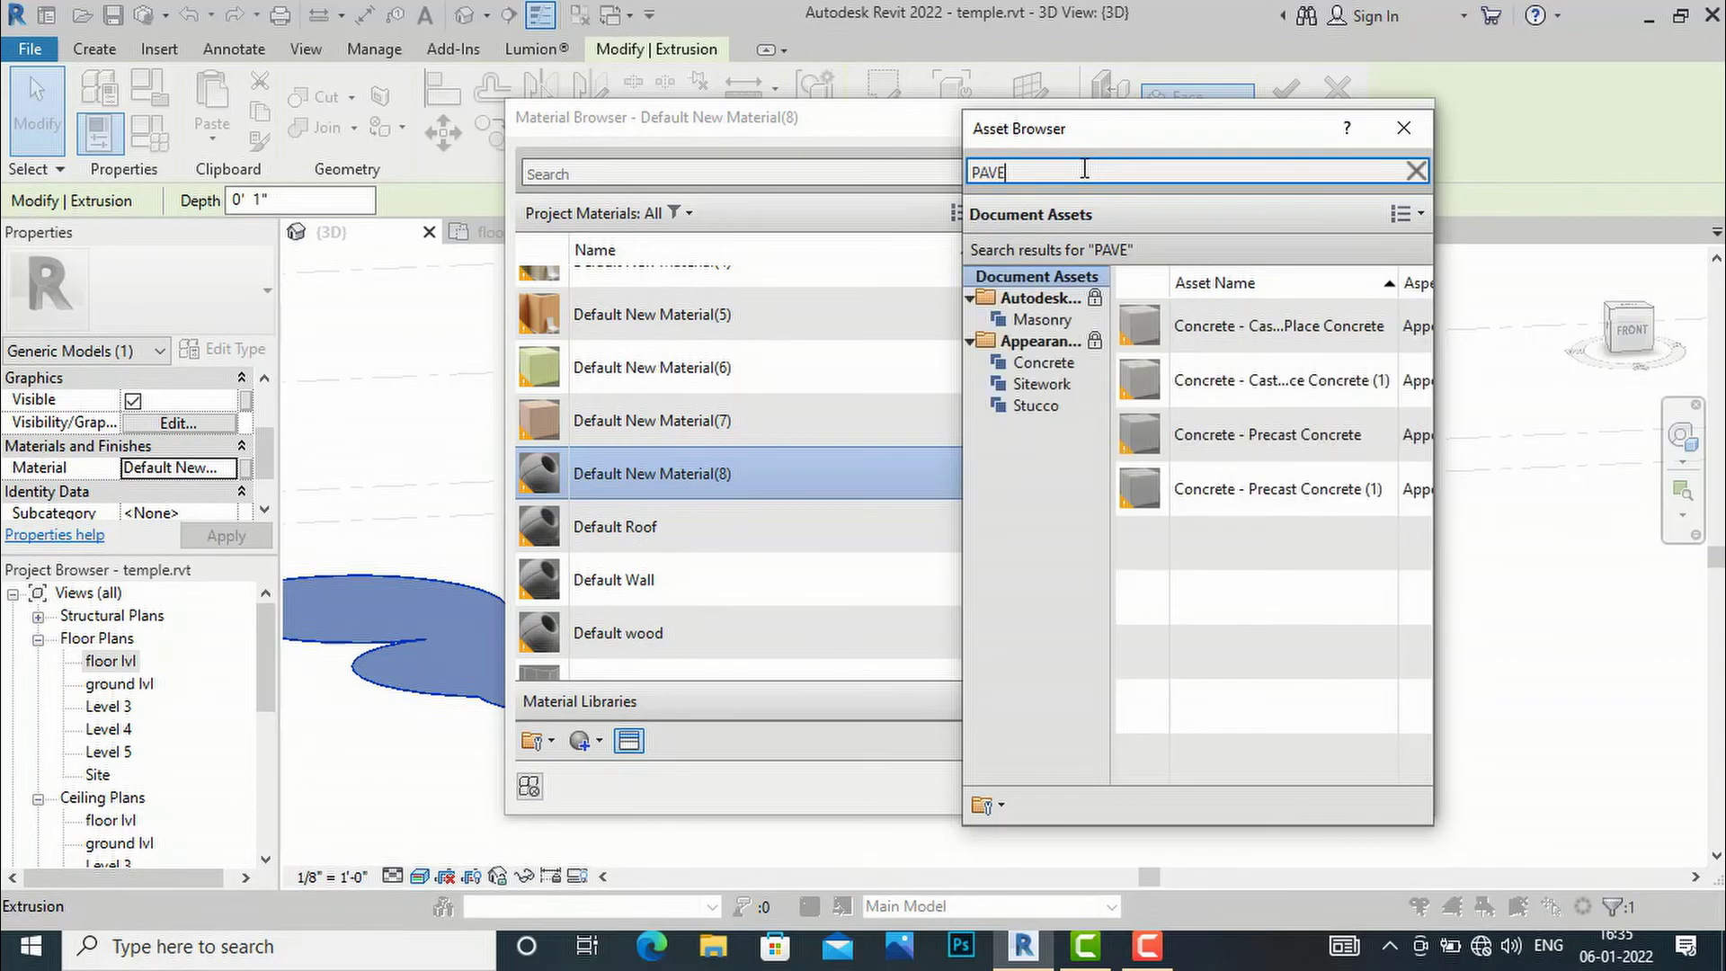
{"action": "left_click", "coordinate": [1041, 384]}
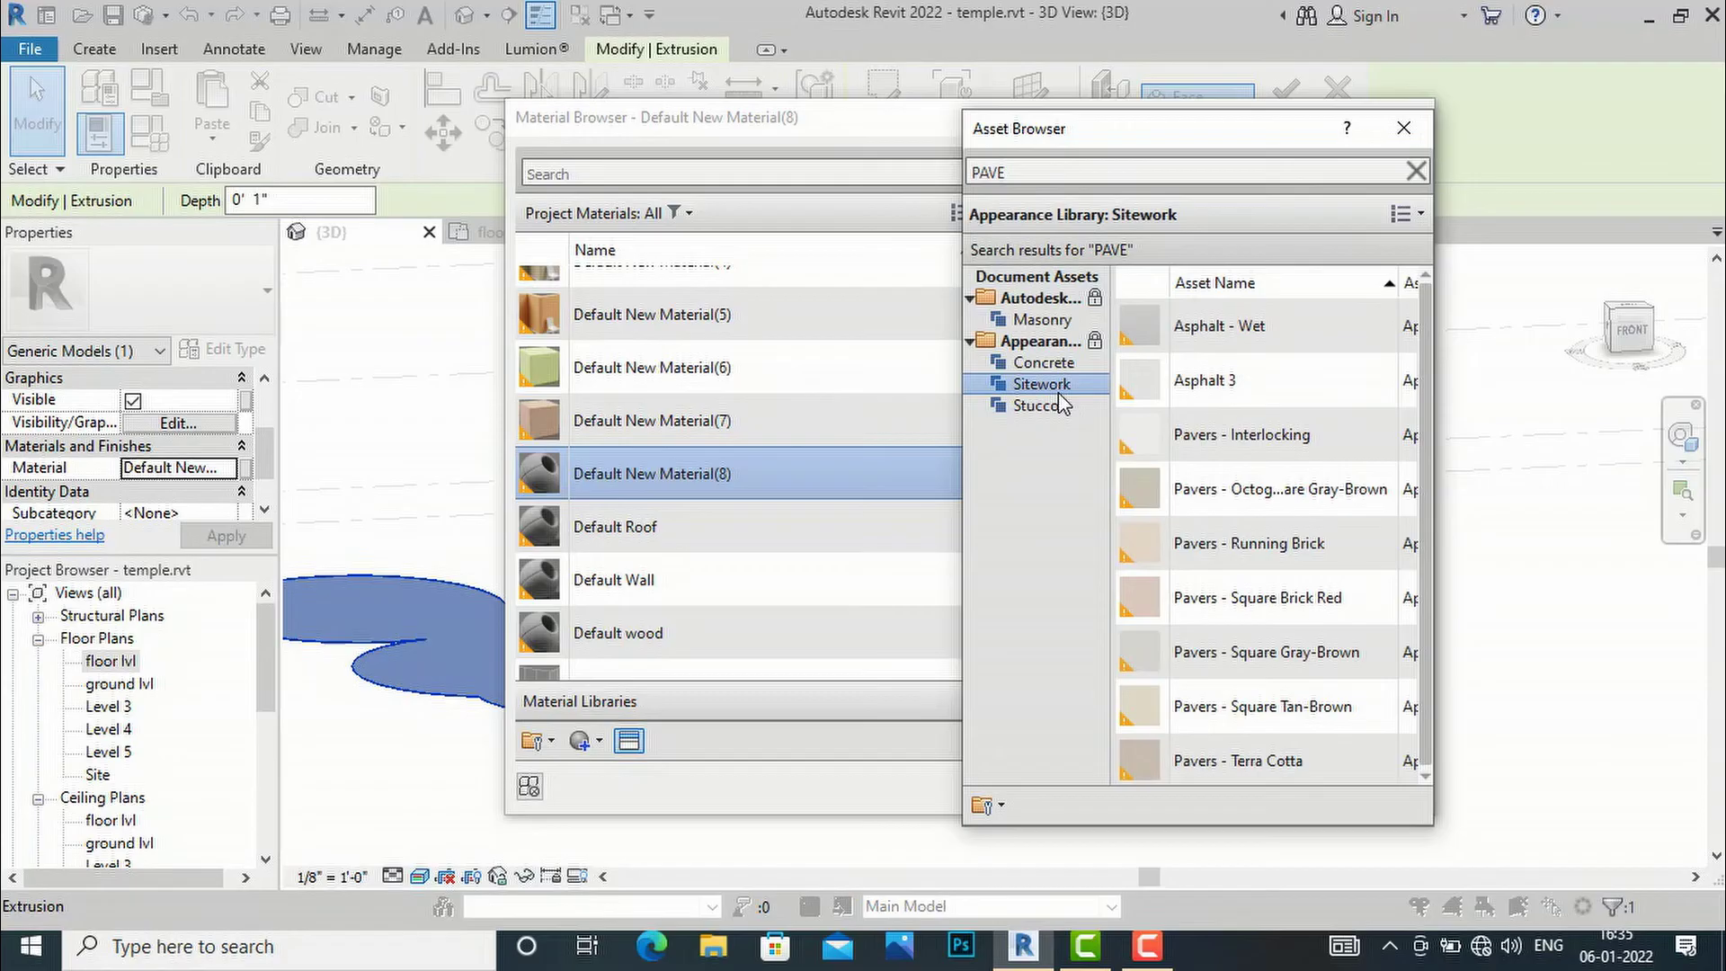
{"action": "double_click", "coordinate": [1235, 617]}
{"action": "left_click", "coordinate": [1404, 128]}
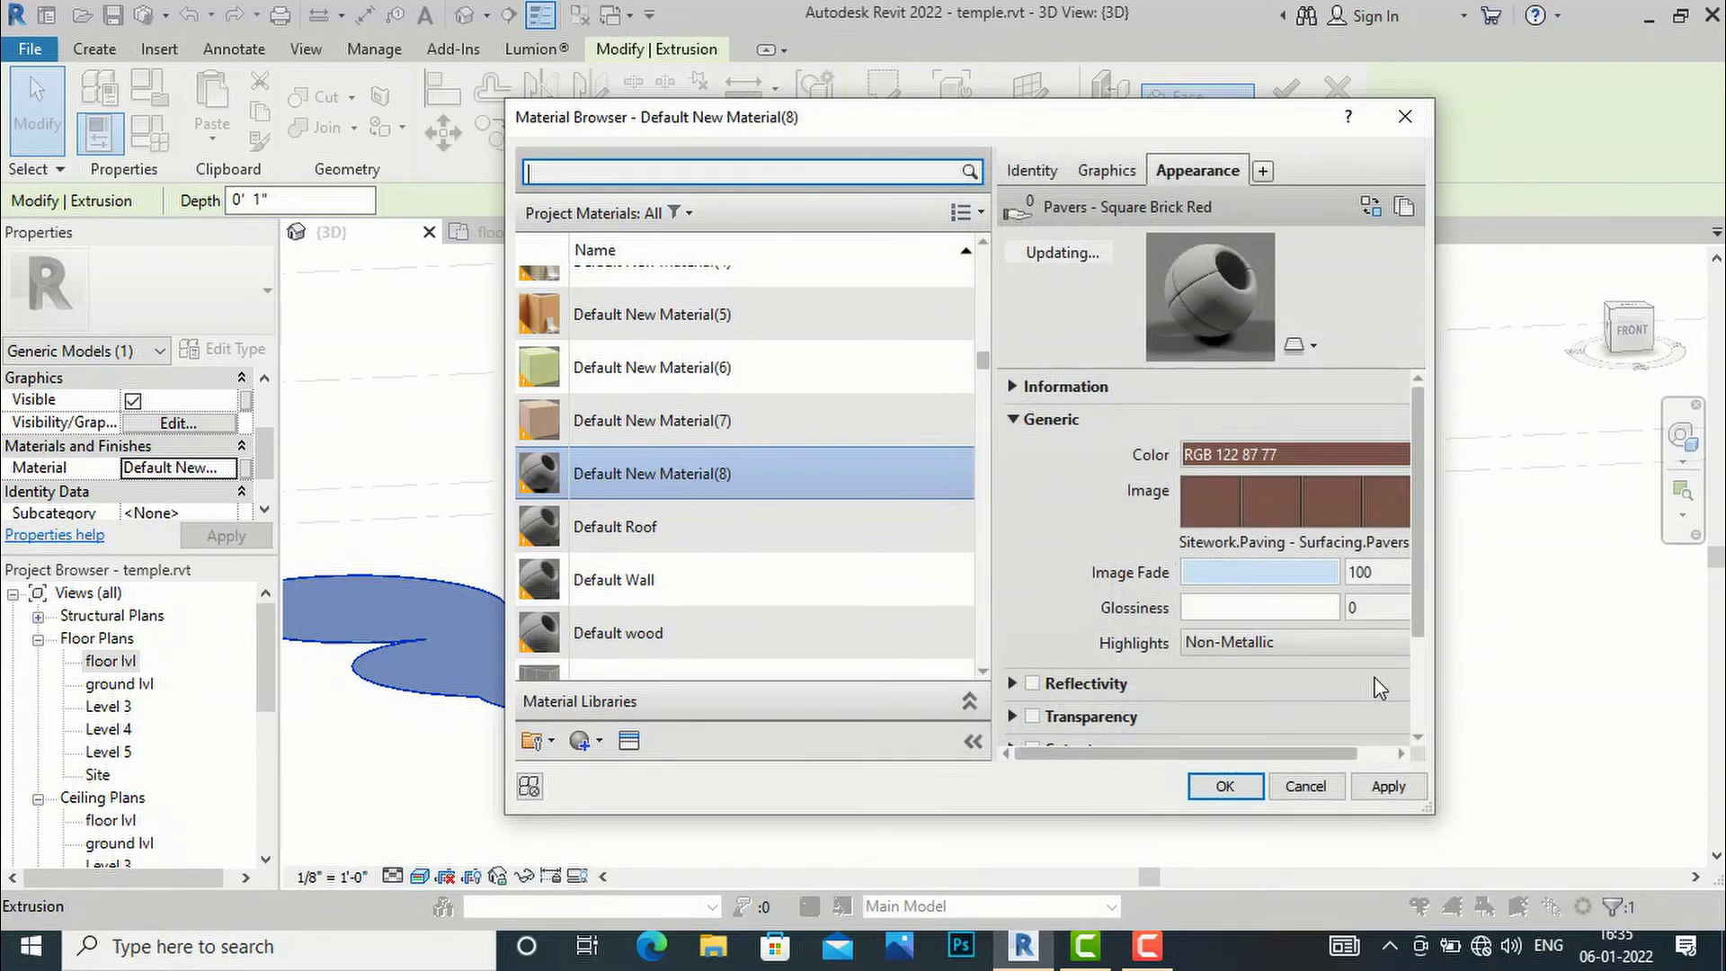
{"action": "left_click", "coordinate": [1224, 786]}
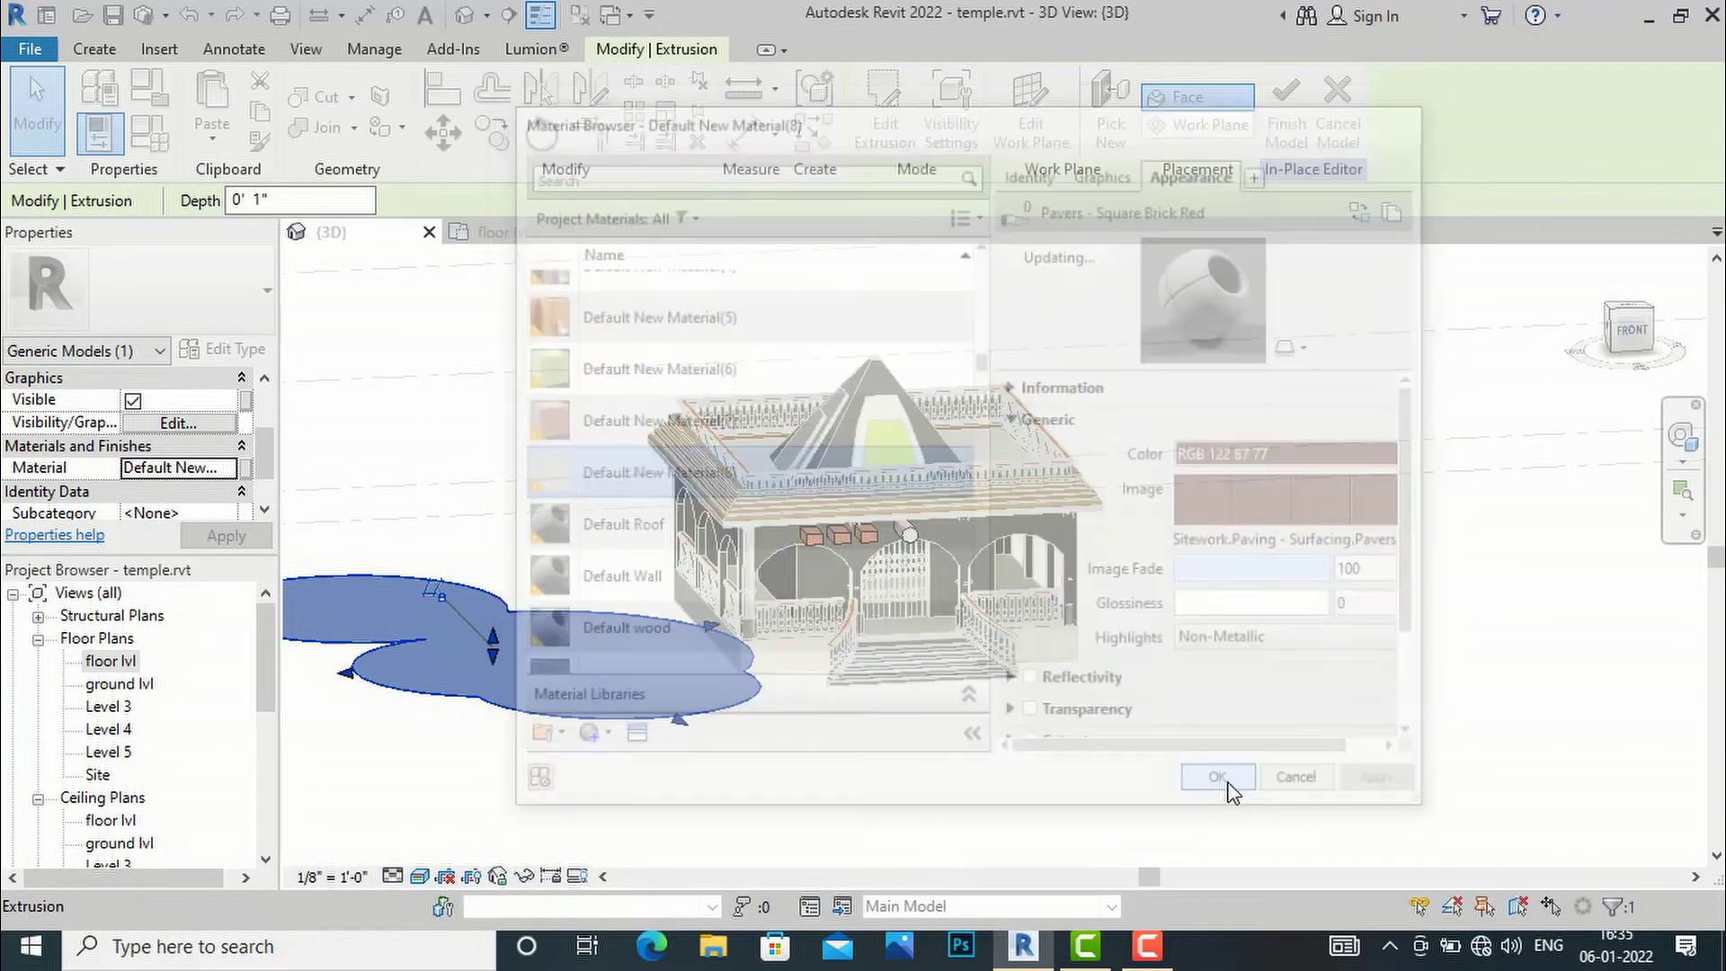
{"action": "left_click", "coordinate": [1030, 784]}
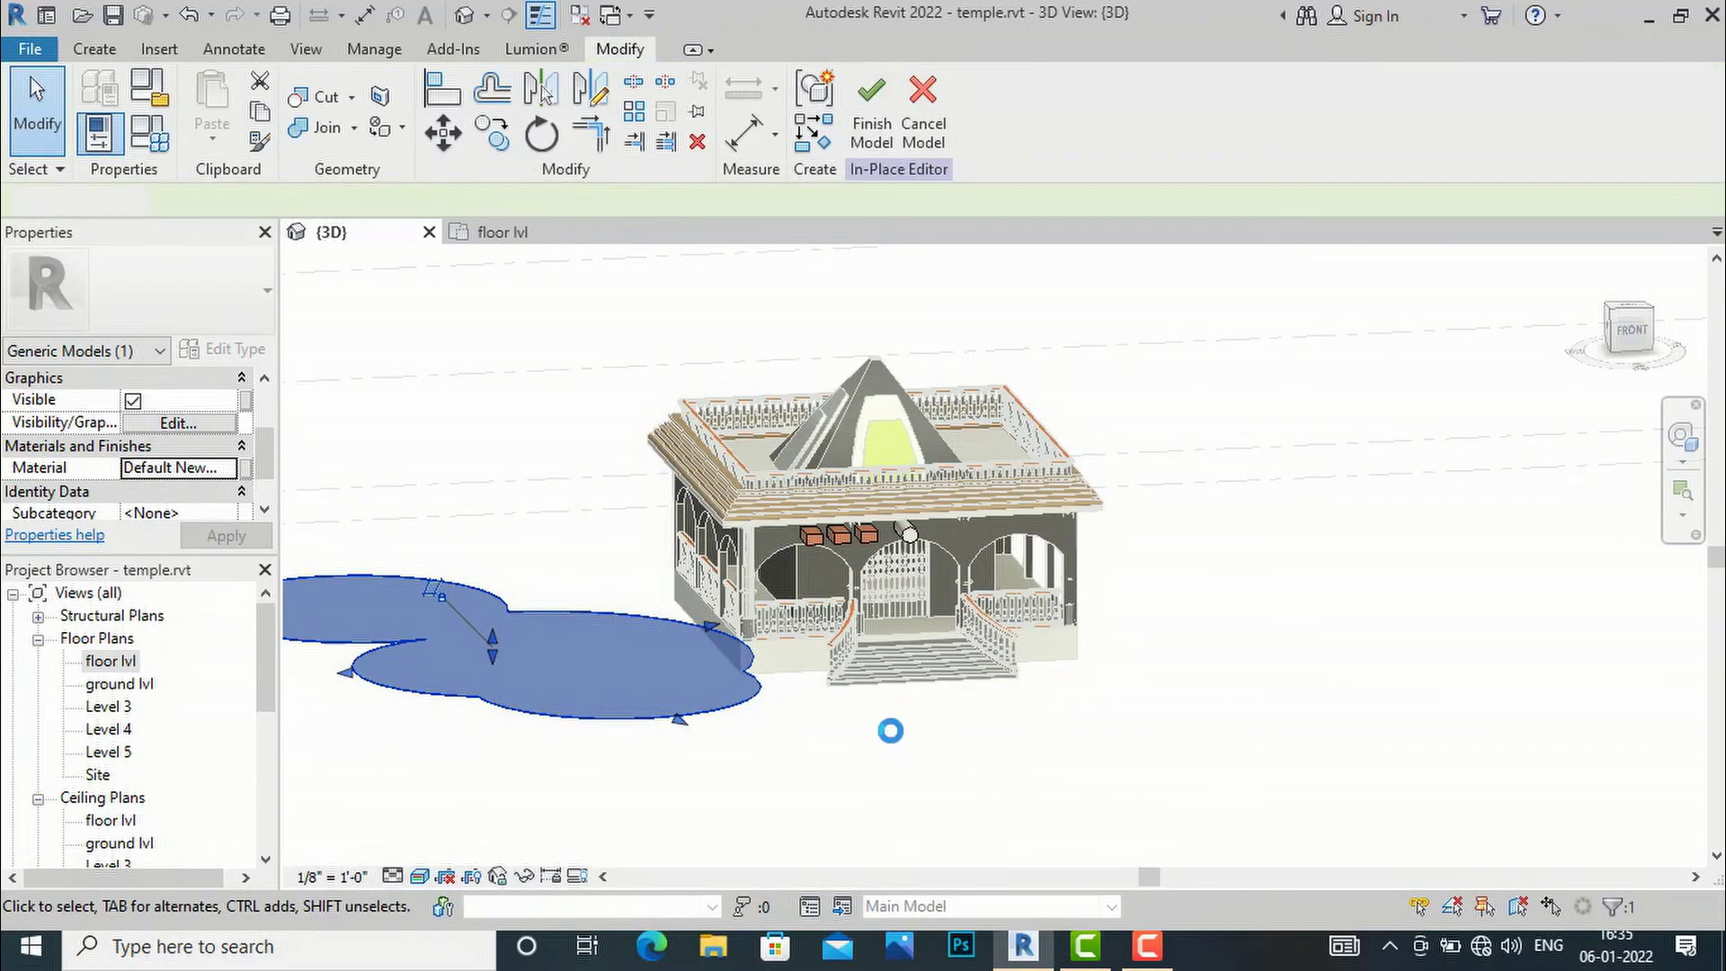
- Examine the paved curved slab and its position beside the temple up close and from several angles
{"action": "scroll", "coordinate": [531, 652], "scroll_direction": "up", "scroll_amount": 6}
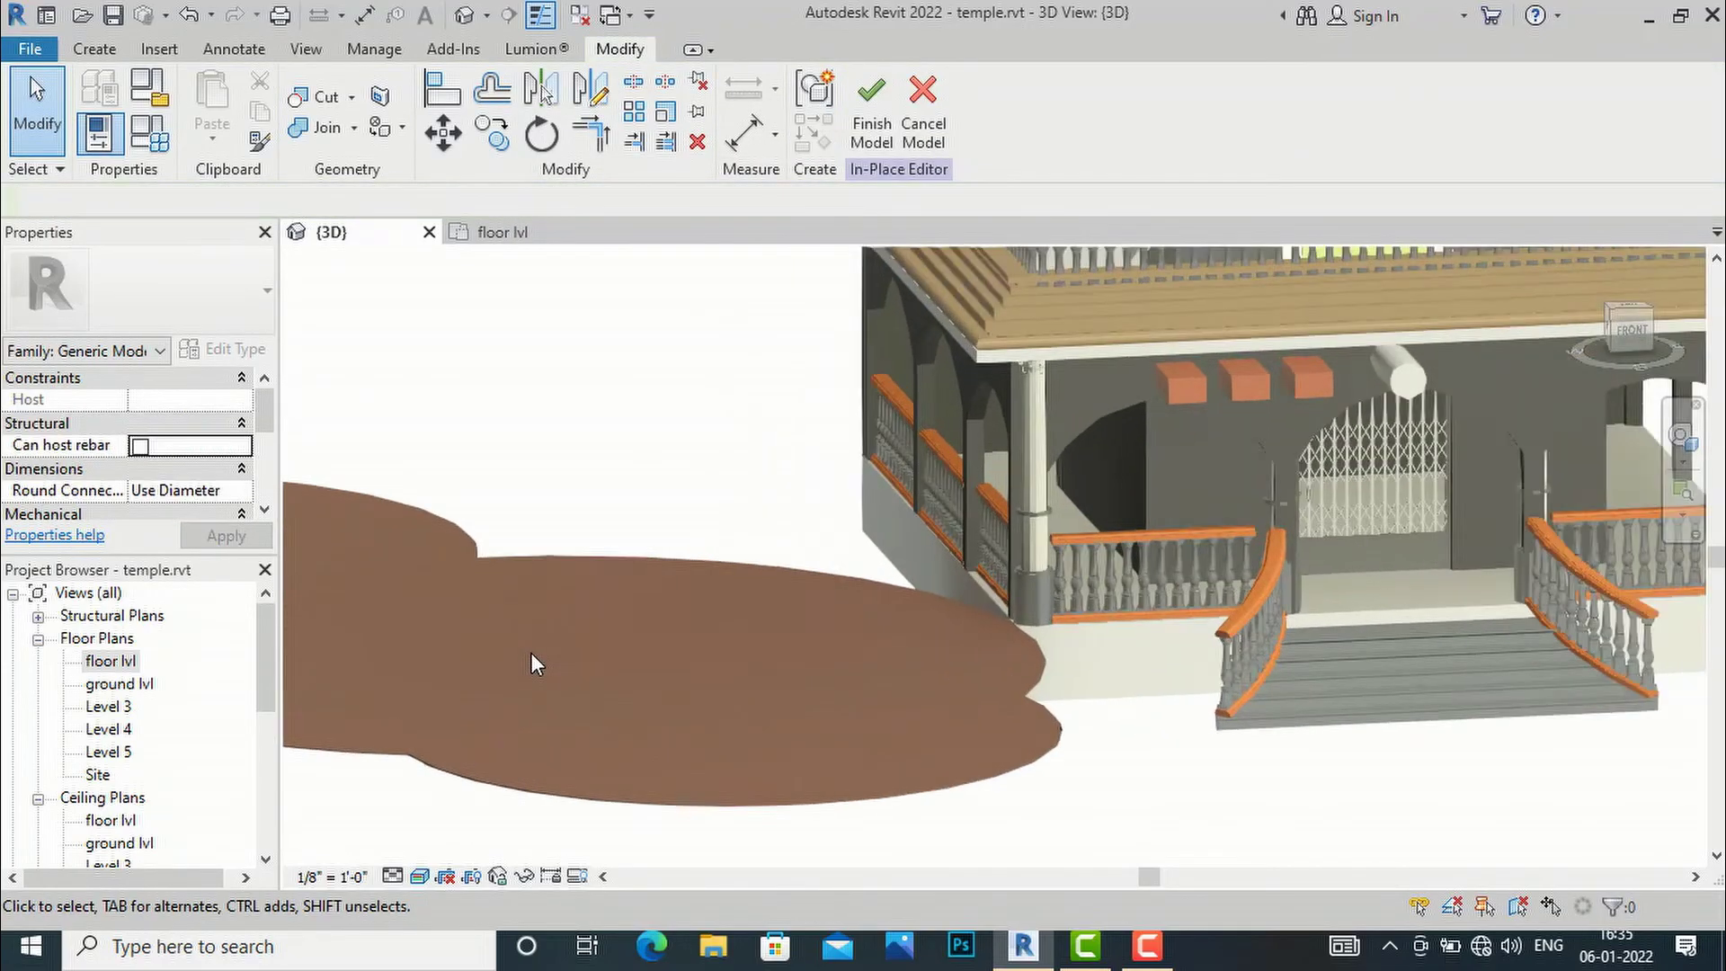
{"action": "scroll", "coordinate": [1516, 589], "scroll_direction": "down", "scroll_amount": 4}
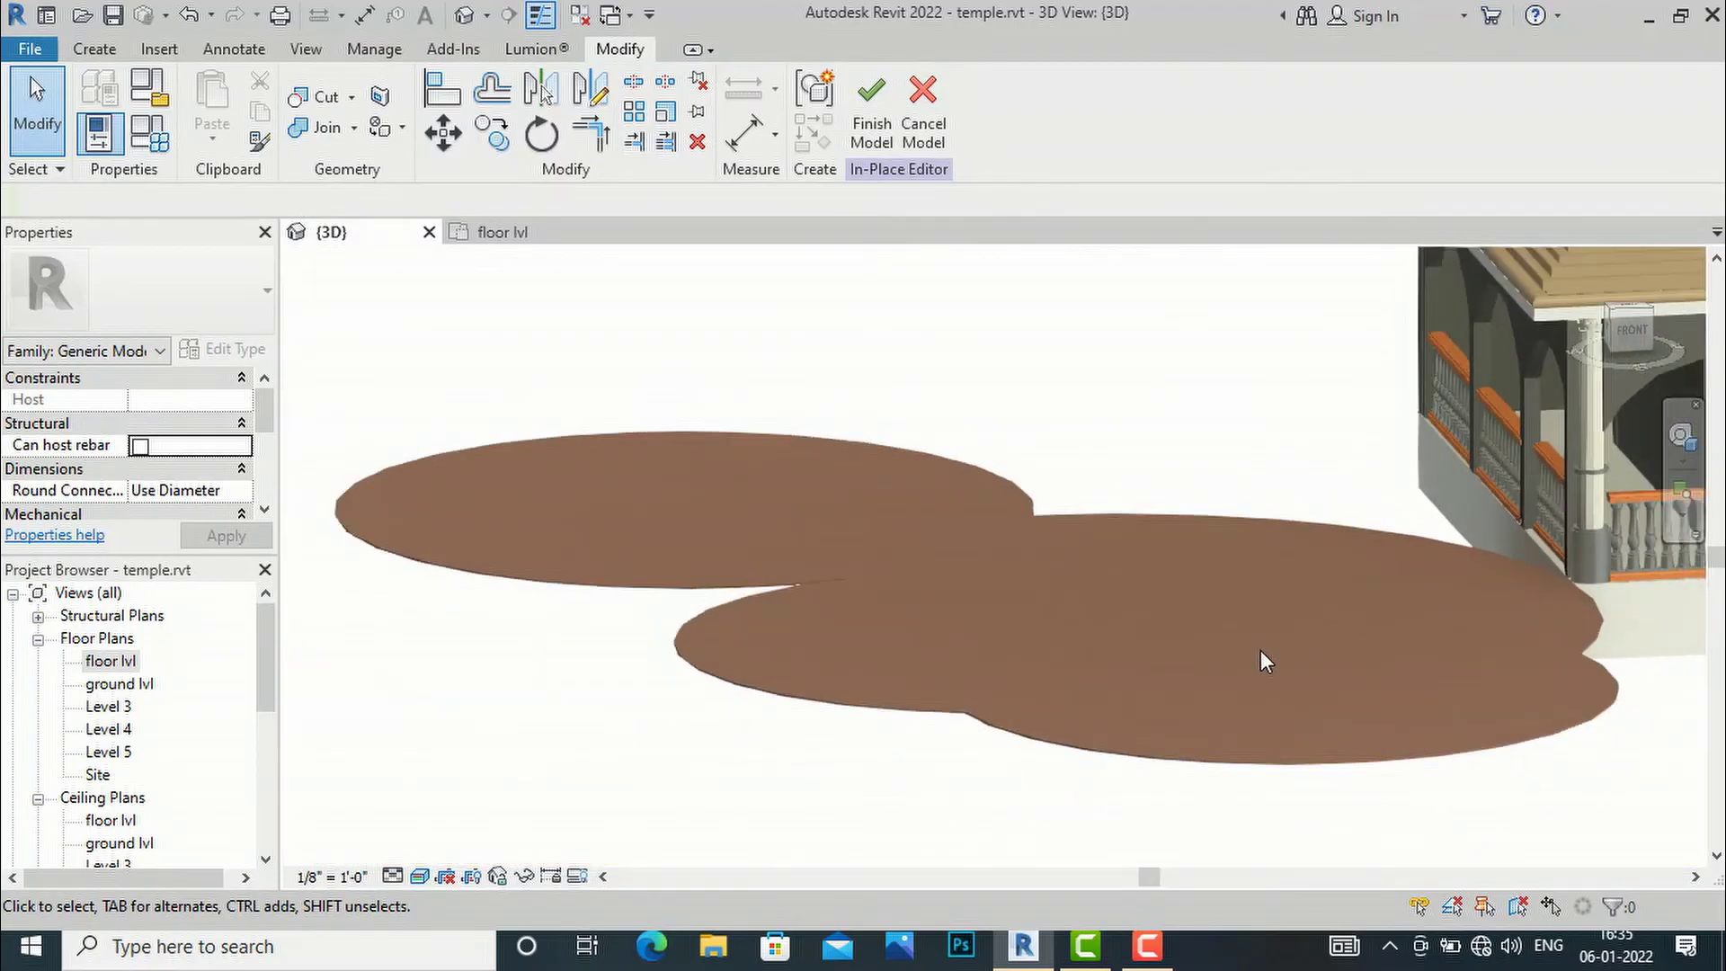
{"action": "scroll", "coordinate": [809, 652], "scroll_direction": "down", "scroll_amount": 2}
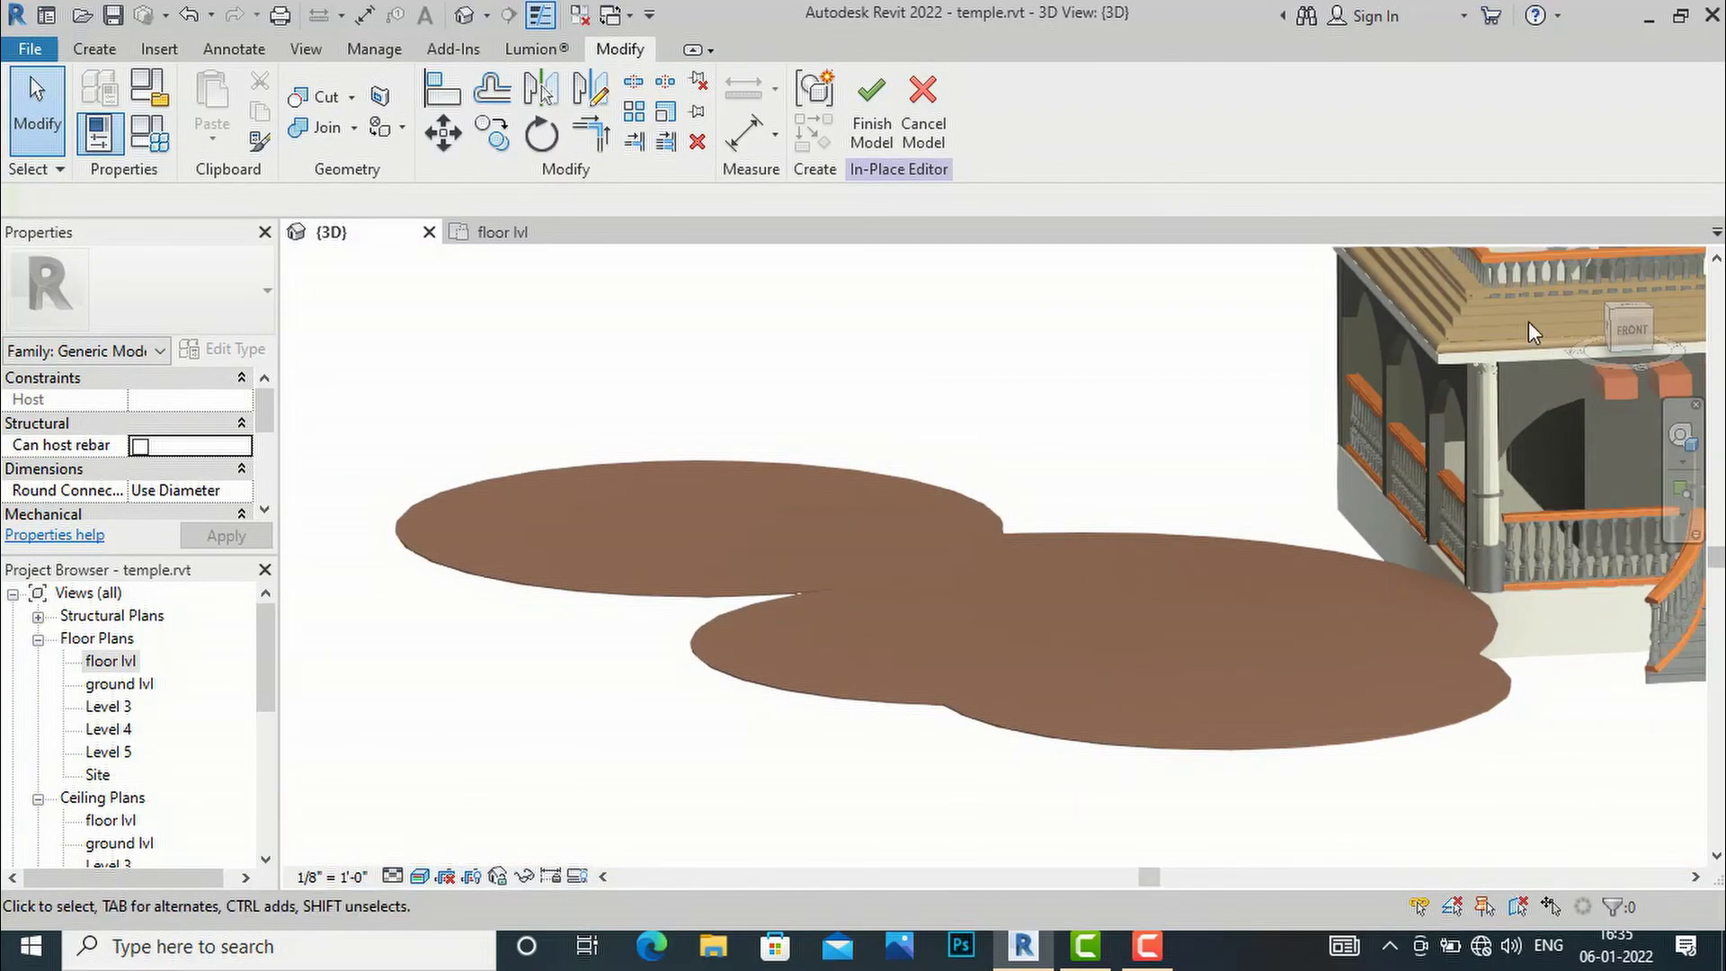
{"action": "scroll", "coordinate": [872, 638], "scroll_direction": "down", "scroll_amount": 3}
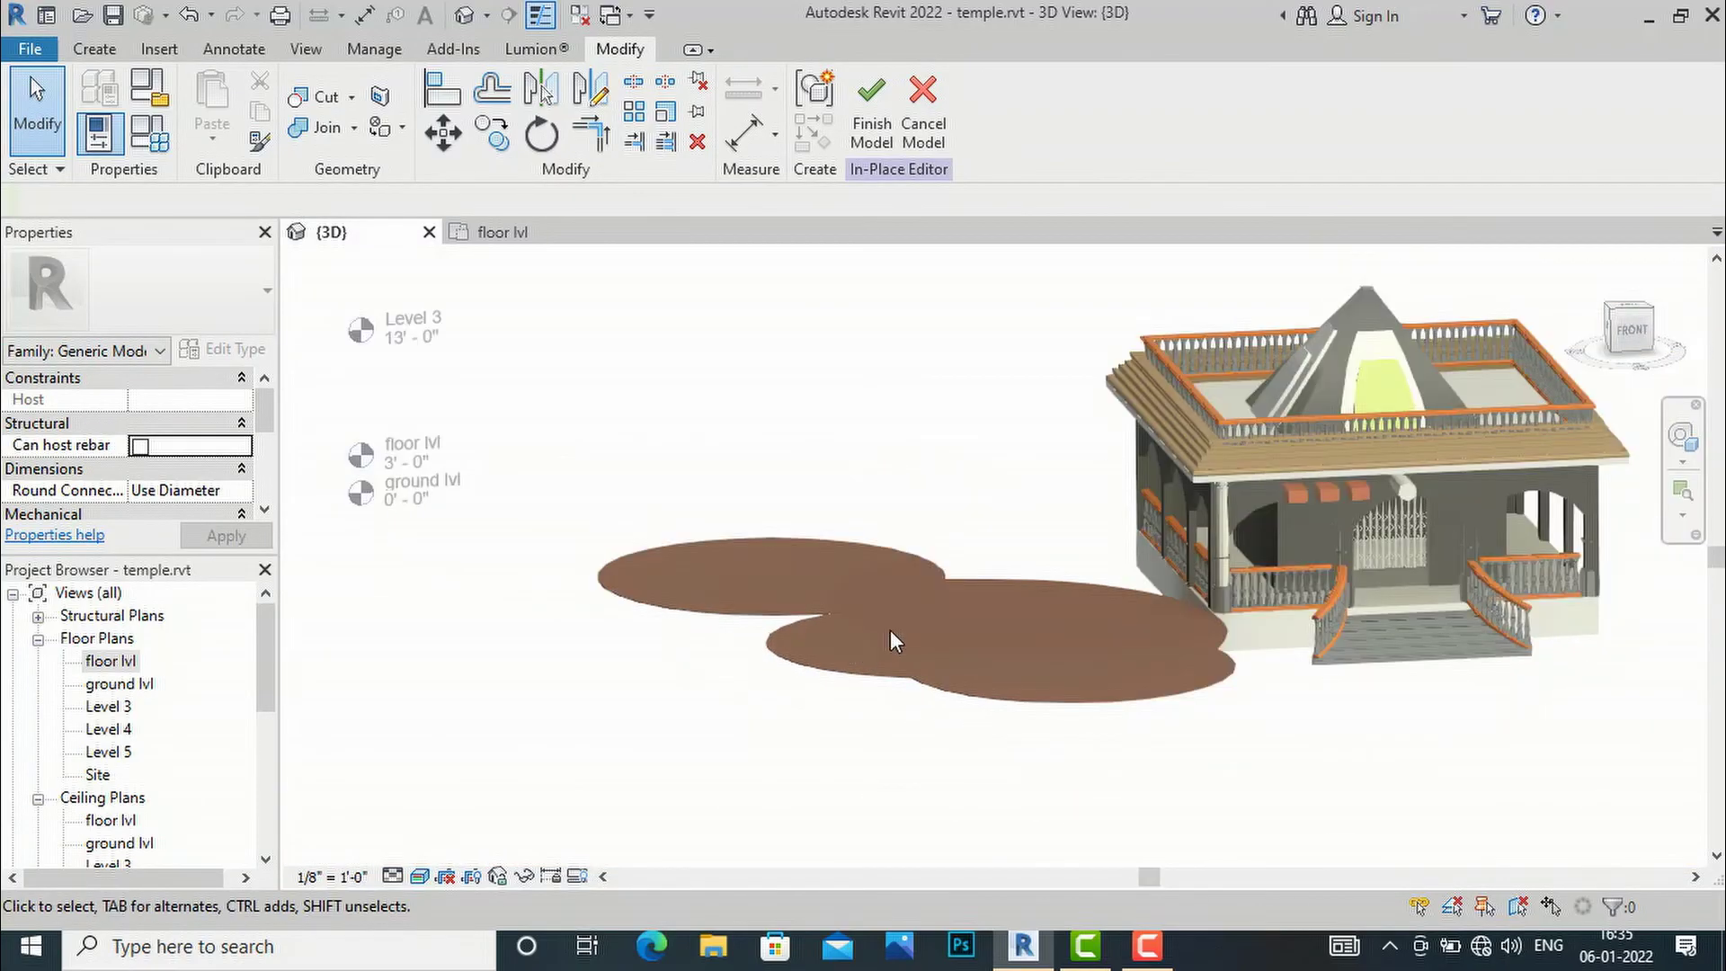
{"action": "left_click", "coordinate": [1638, 349]}
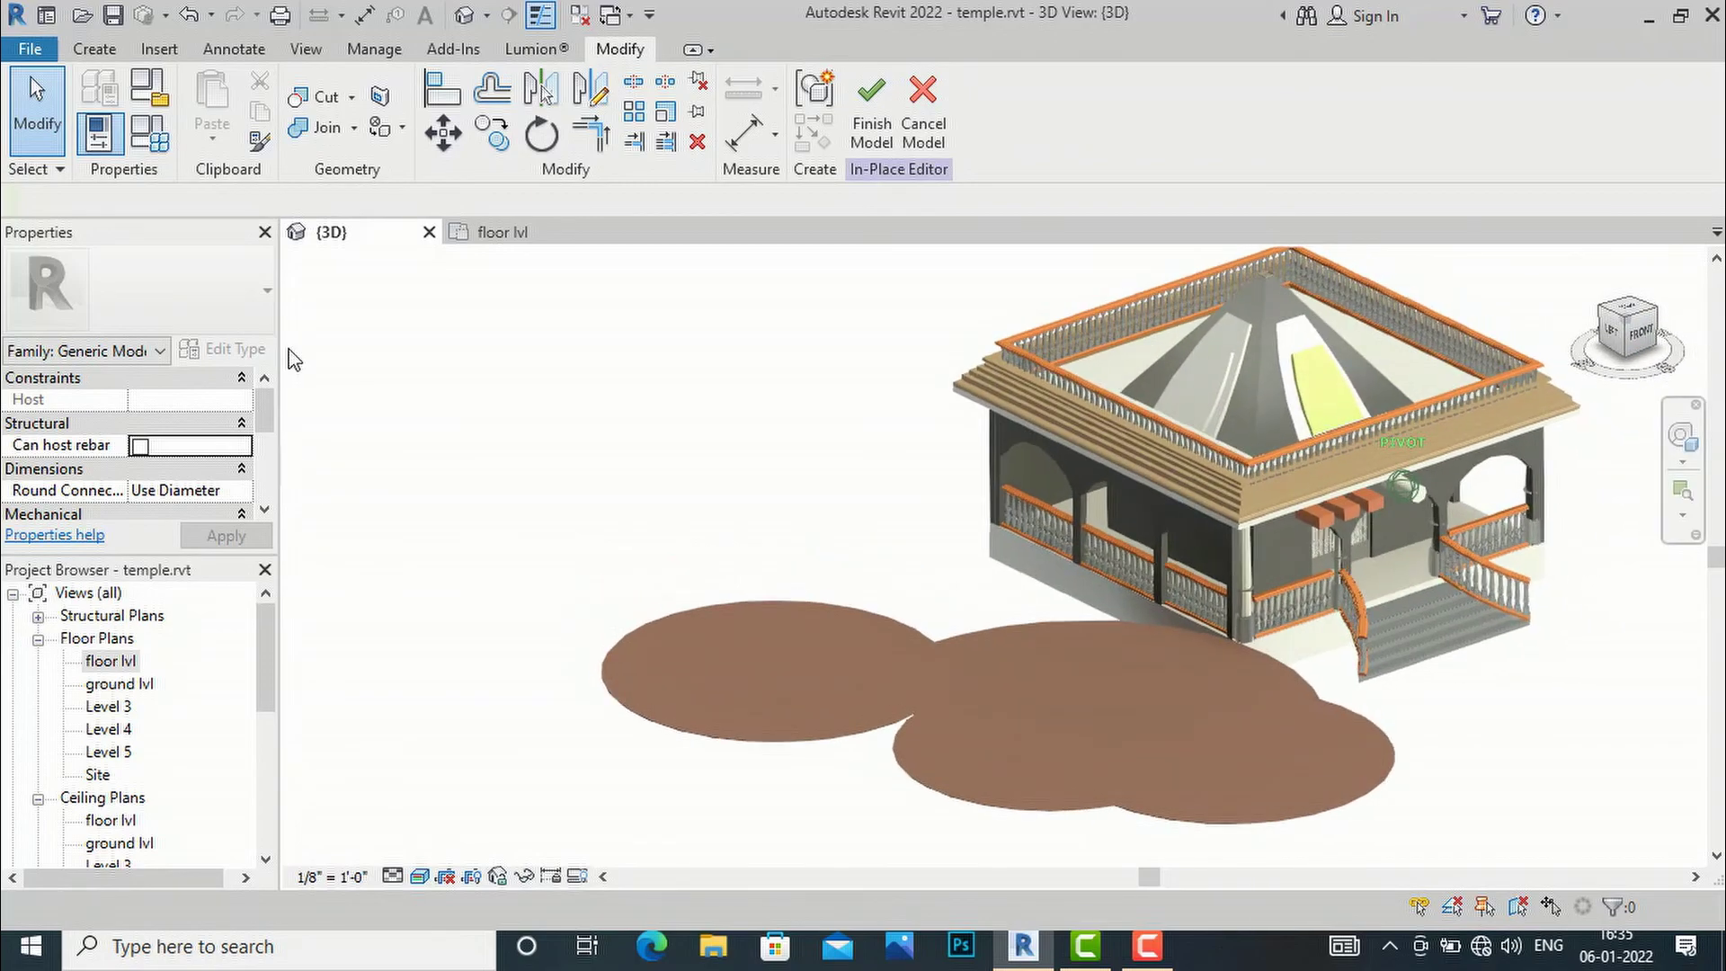
{"action": "middle_click_drag", "start_coordinate": [293, 359], "coordinate": [139, 446], "text": "shift"}
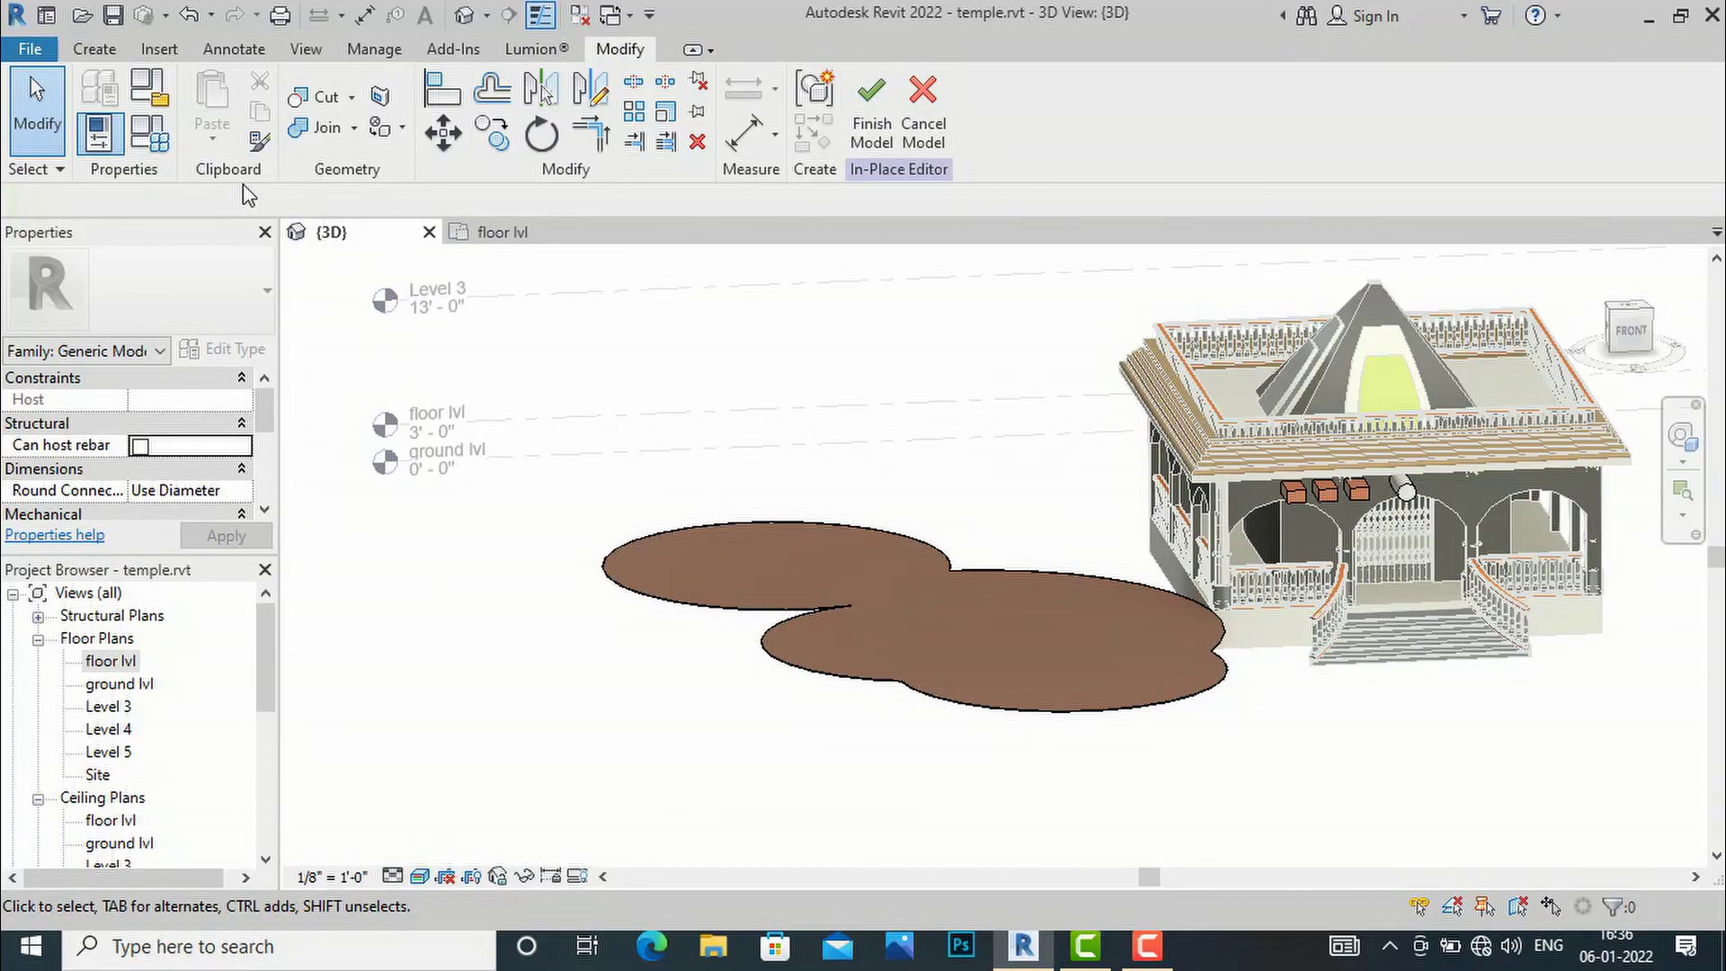
{"action": "mouse_move", "coordinate": [630, 314]}
{"action": "middle_mouse_down", "text": "shift"}
{"action": "mouse_move", "coordinate": [1168, 377]}
{"action": "mouse_move", "coordinate": [1705, 402]}
{"action": "mouse_move", "coordinate": [1367, 391]}
{"action": "middle_mouse_up", "text": "shift"}
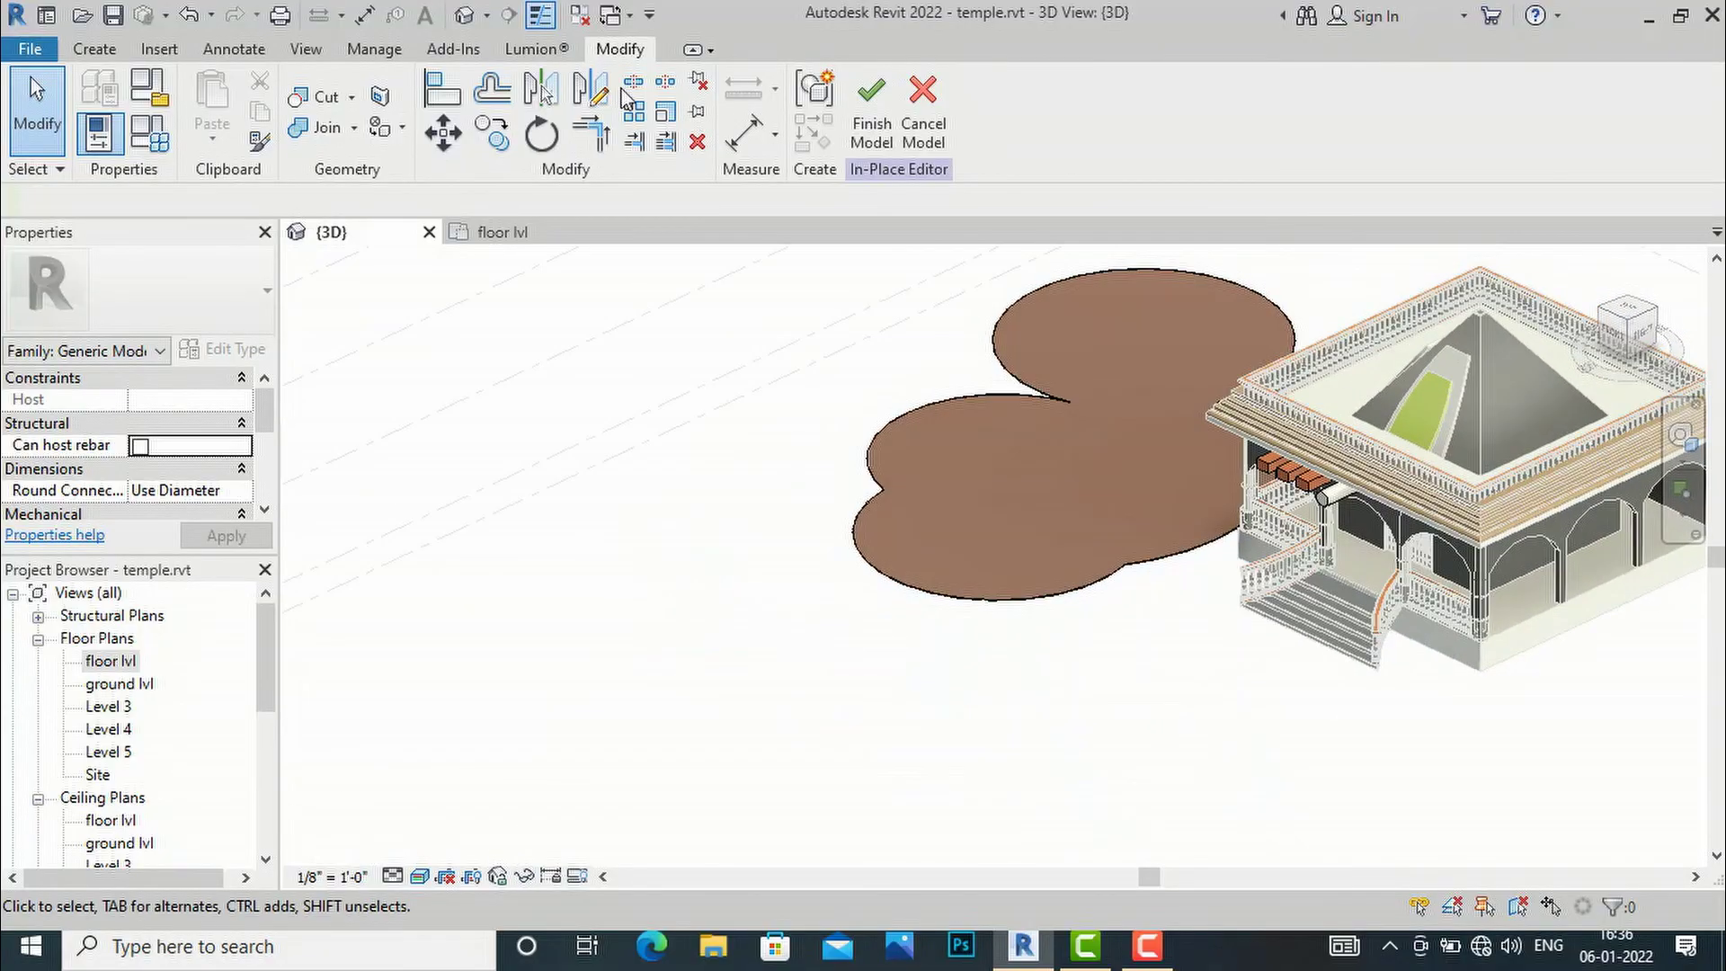
{"action": "left_click", "coordinate": [94, 48]}
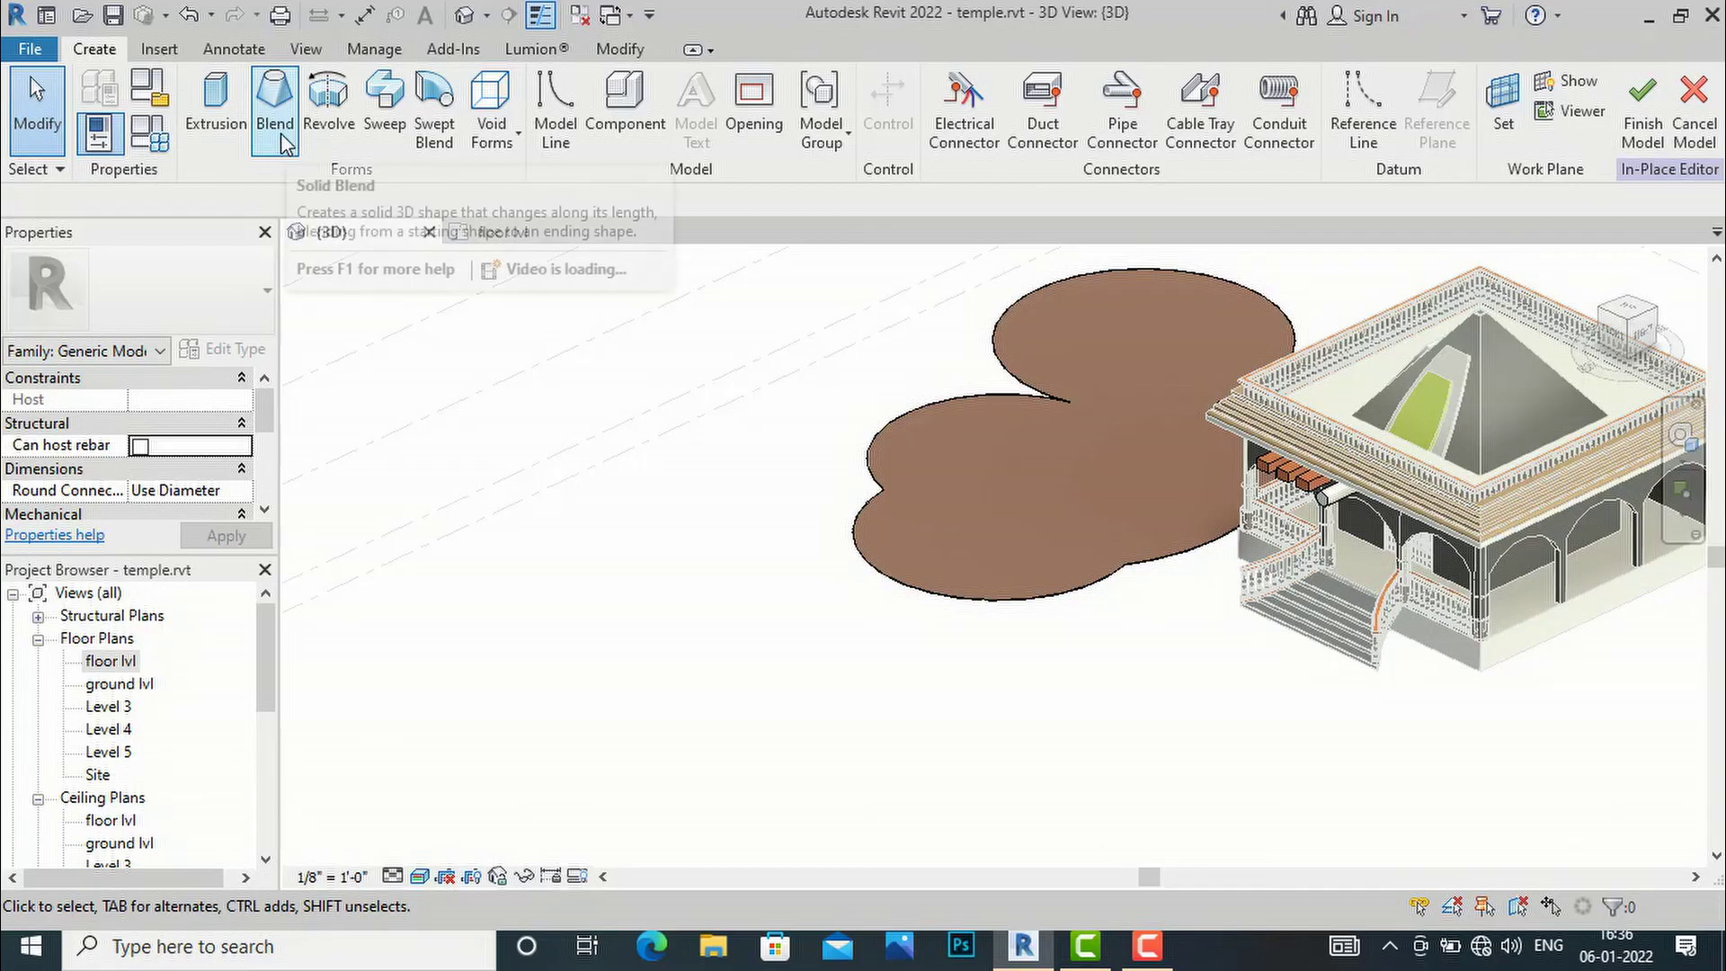